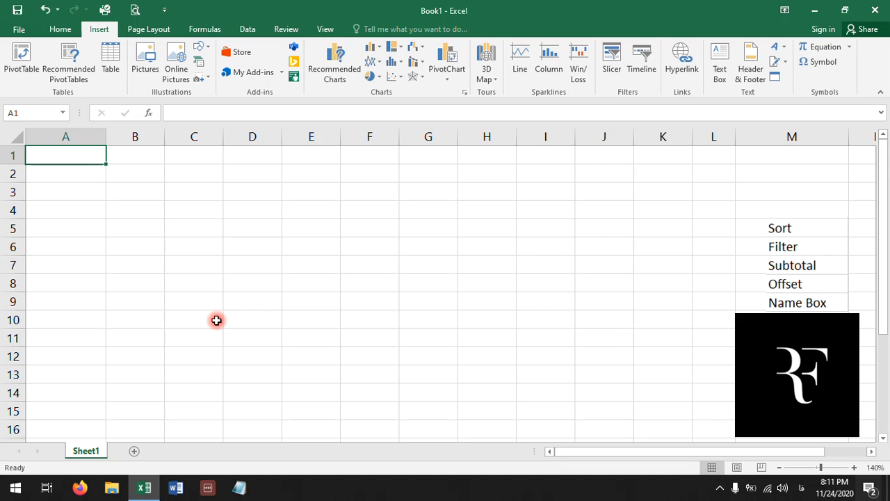
# Enter the column headers Date, Day and Score in cells A1, B1 and C1.
pyautogui.write('شی')
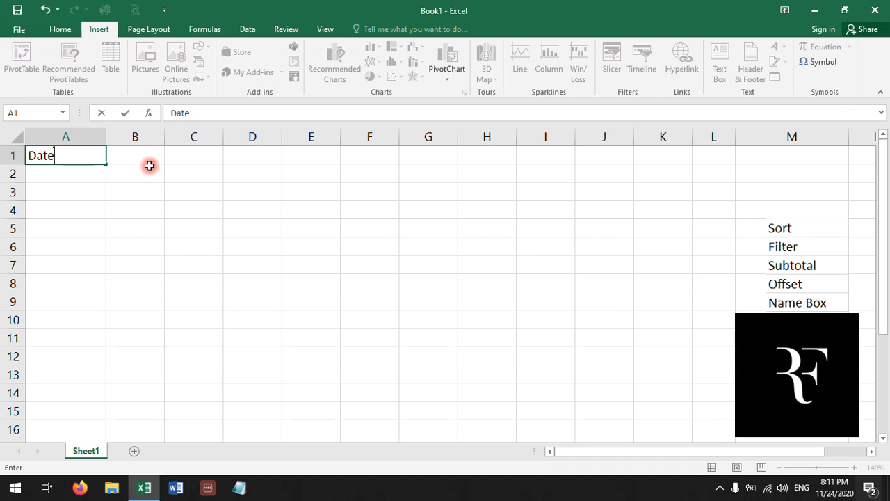
pyautogui.click(139, 159)
pyautogui.write('Day')
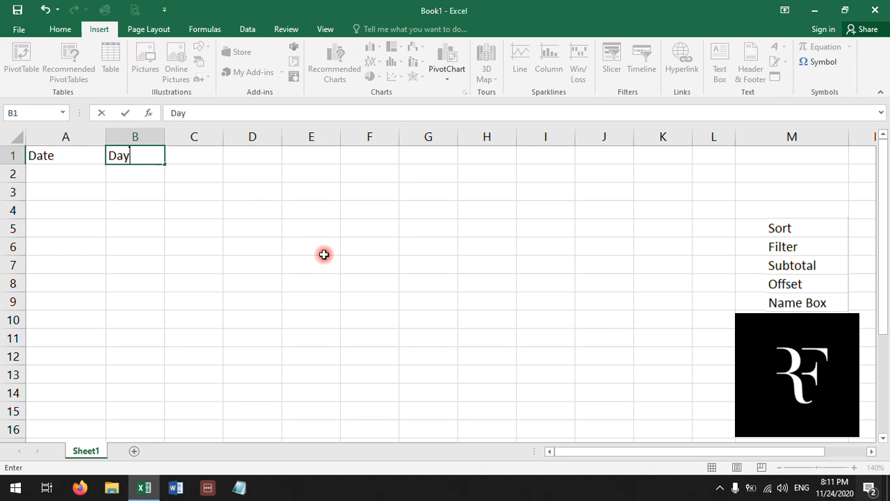
pyautogui.click(197, 155)
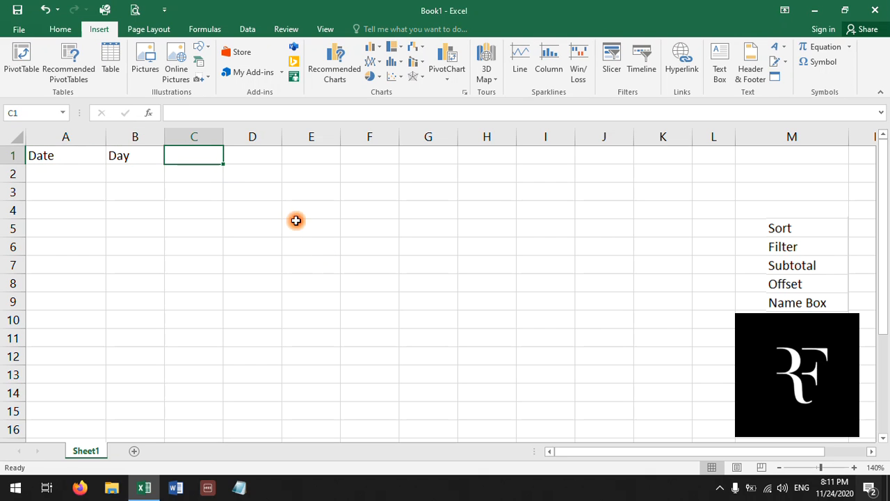
pyautogui.write('Score')
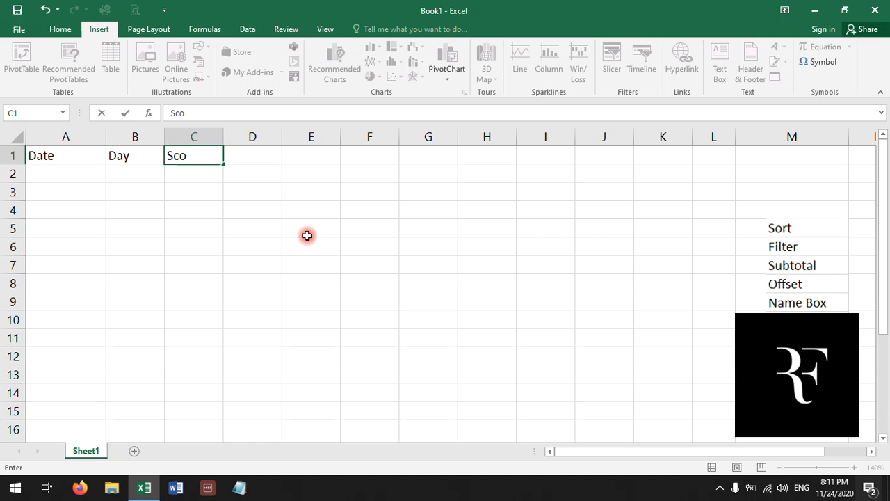
# Insert the current date 11/24/2020 in A2 and fill consecutive daily dates down to A15.
pyautogui.click(51, 174)
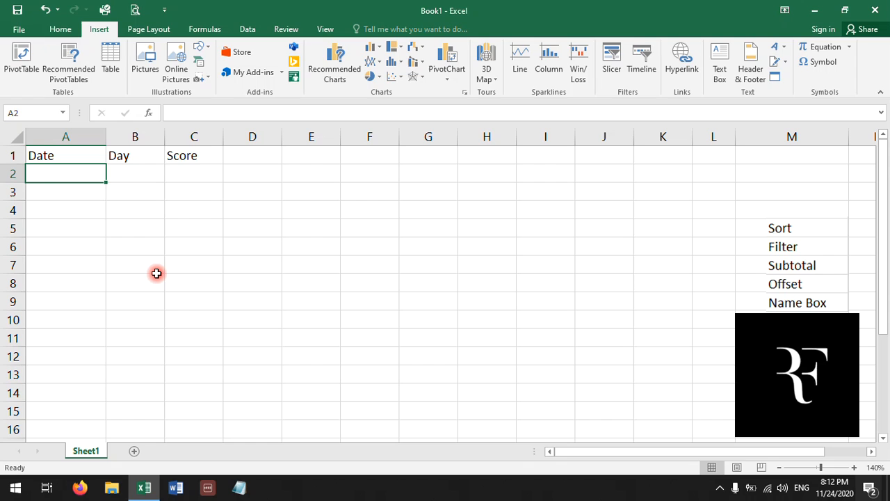
pyautogui.hotkey('ctrl', ';')
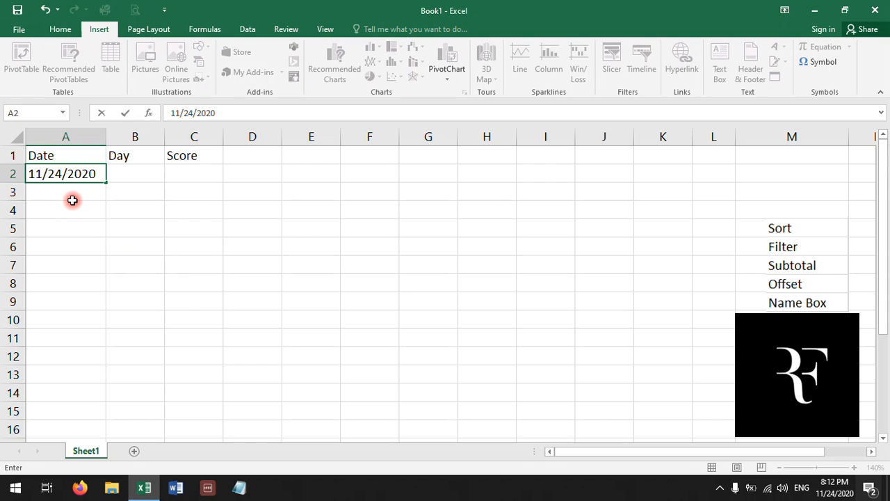
pyautogui.press('Return')
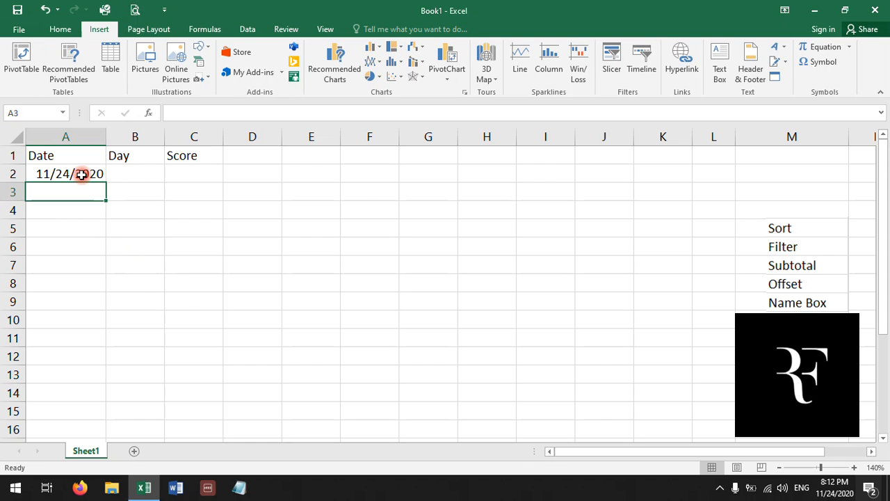
pyautogui.click(81, 174)
pyautogui.moveTo(105, 181); pyautogui.dragTo(101, 429)
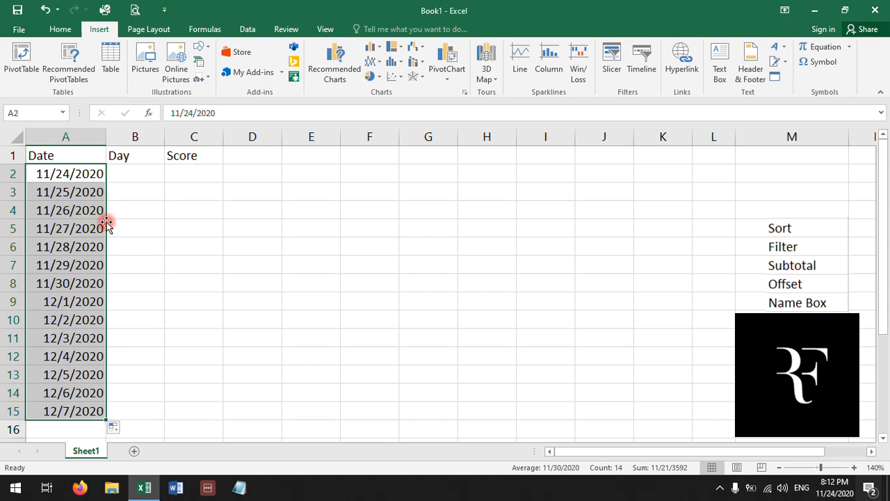
# Enter Tue in B2 and fill the weekday series down to B15.
pyautogui.click(123, 173)
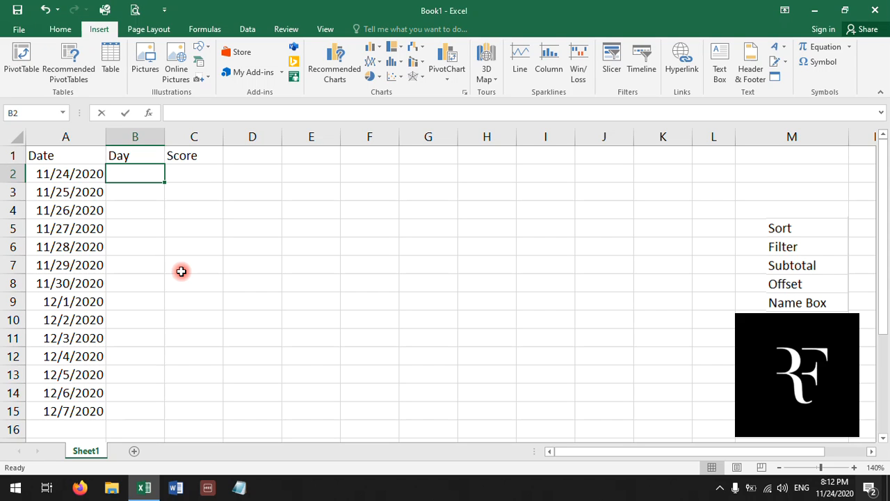
pyautogui.write('Tue')
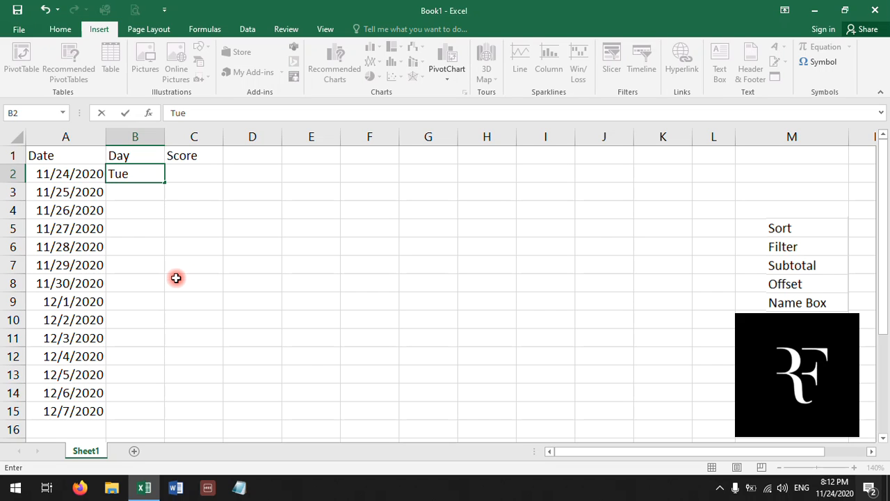
pyautogui.hotkey('ctrl', 'Return')
pyautogui.doubleClick(164, 182)
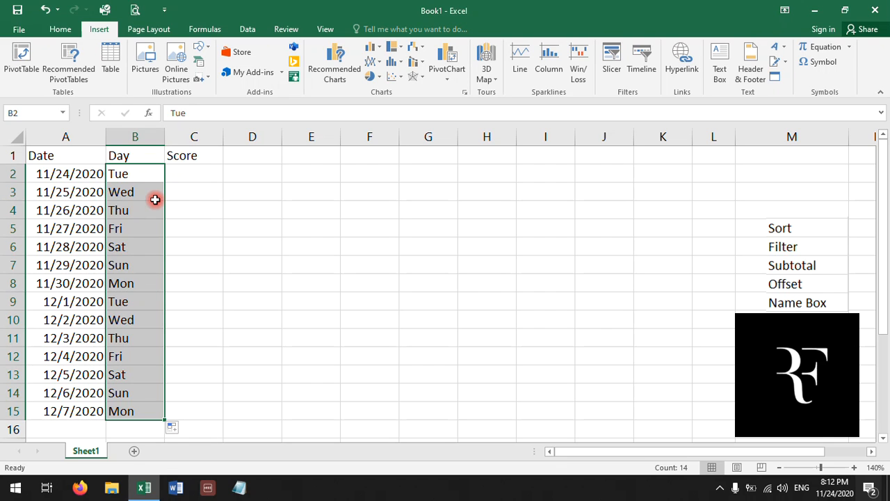
pyautogui.click(125, 194)
pyautogui.click(125, 176)
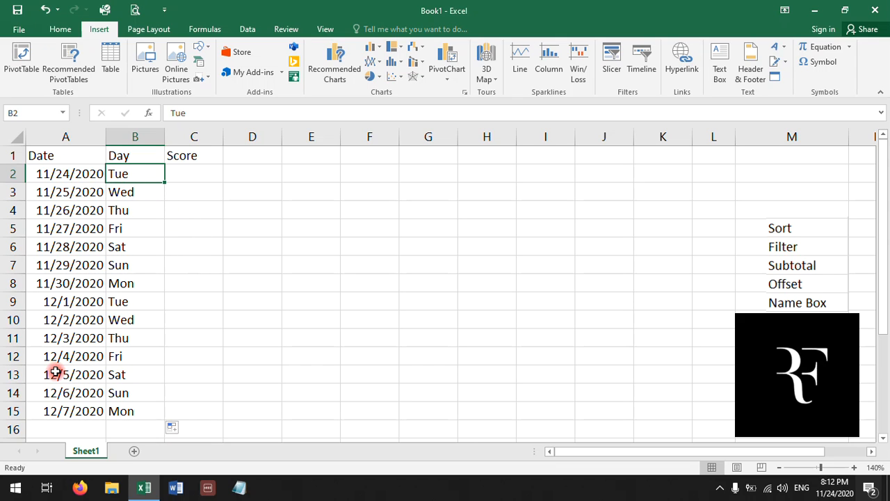
# Enter the formula =RANDBETWEEN(10,100) in C2 and fill it down the Score column to C15.
pyautogui.click(194, 180)
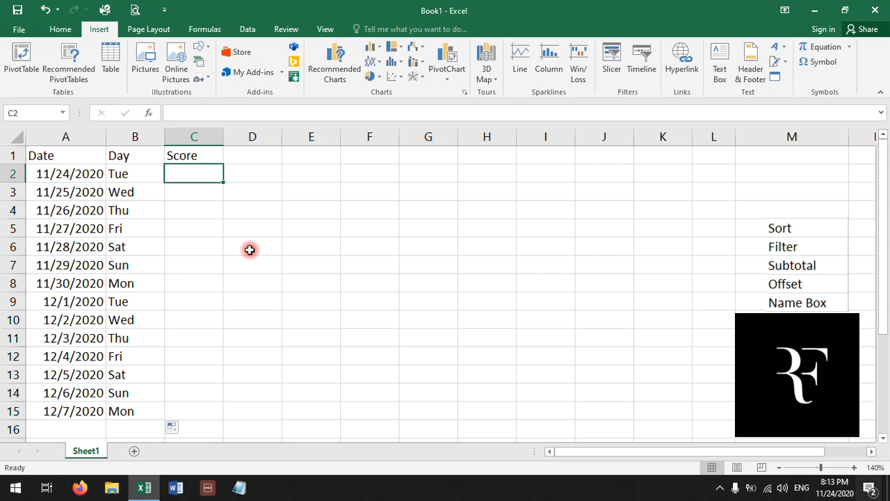
pyautogui.click(174, 112)
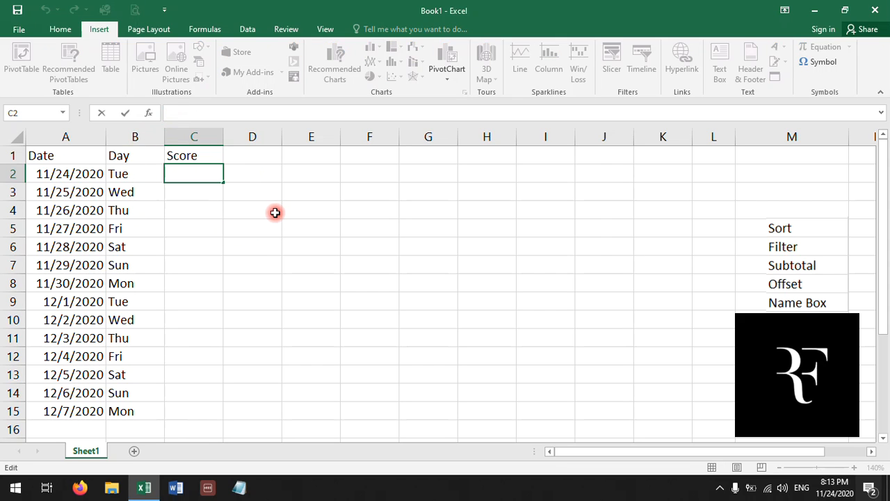
pyautogui.write('=ran')
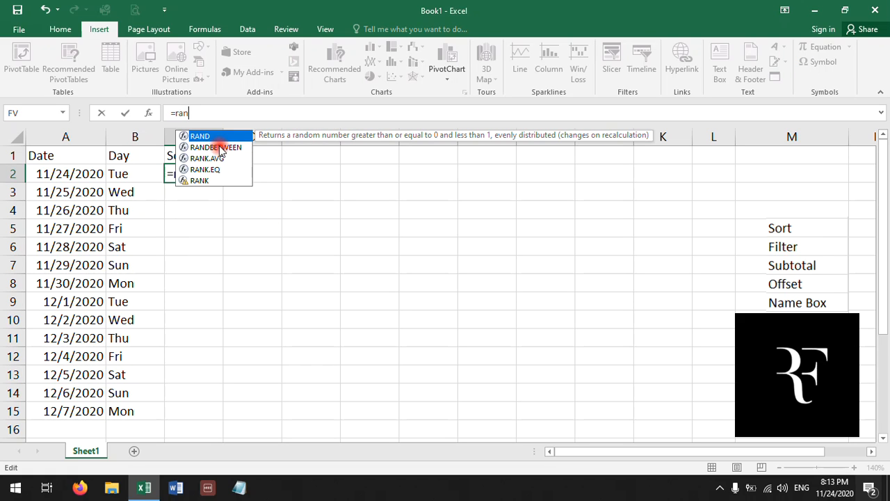
pyautogui.doubleClick(220, 149)
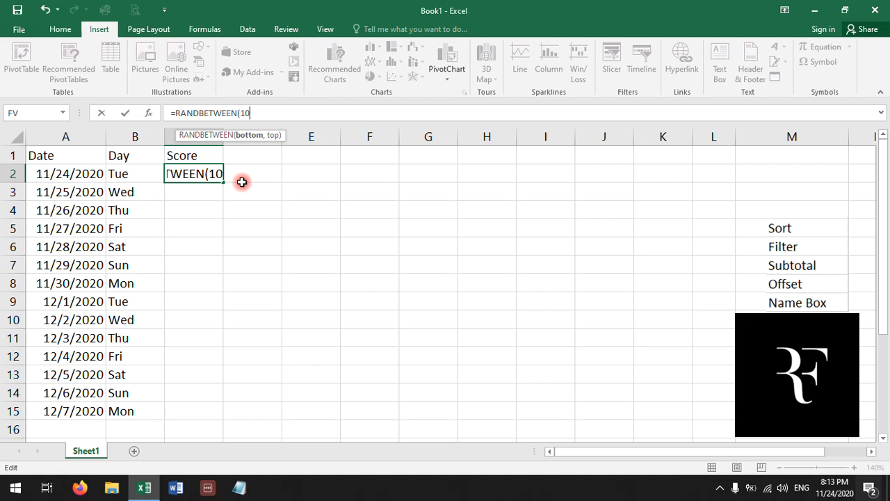
pyautogui.write('10,100')
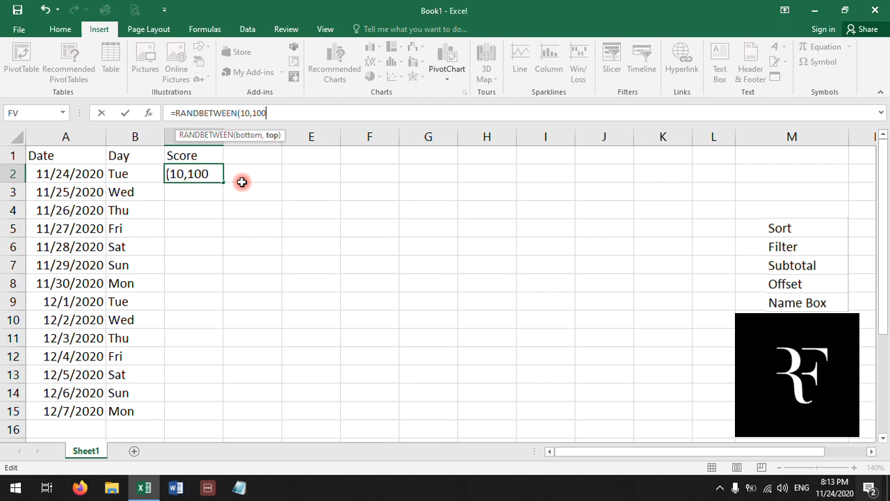
pyautogui.press('Return')
pyautogui.click(211, 173)
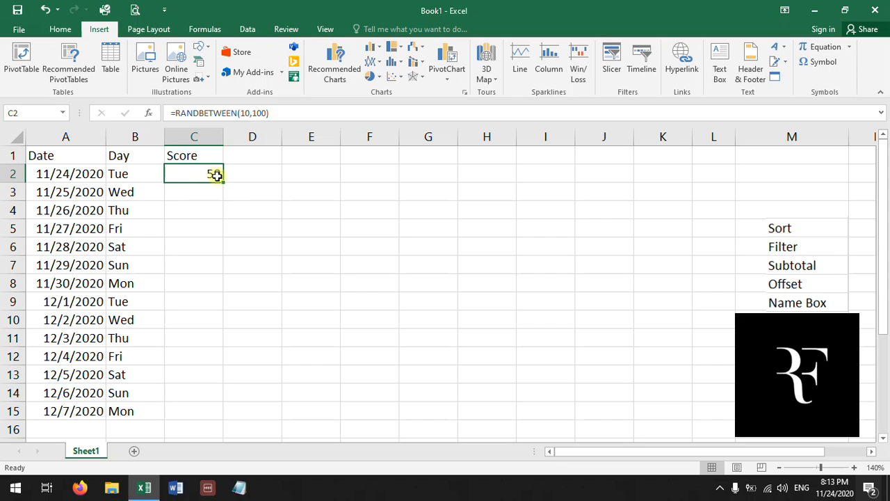
pyautogui.doubleClick(223, 183)
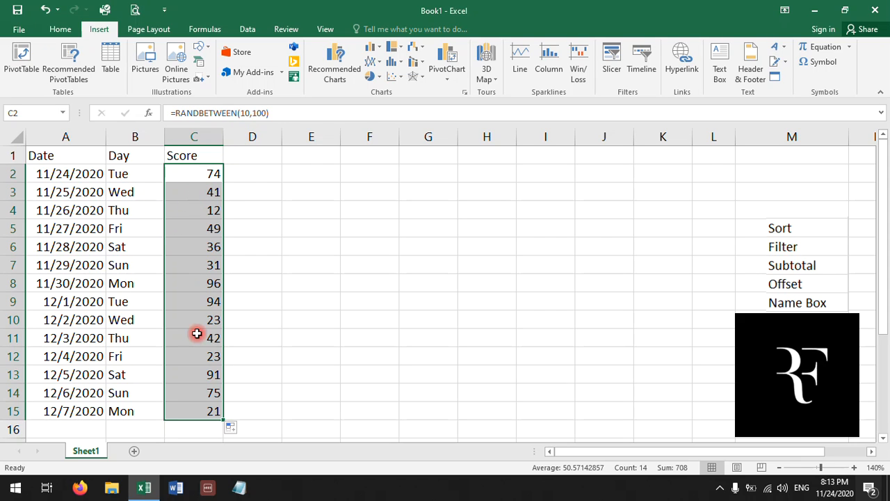
# Copy C2:C15 and paste it over itself as values only to replace the random formulas with fixed numbers.
pyautogui.rightClick(186, 174)
pyautogui.click(216, 199)
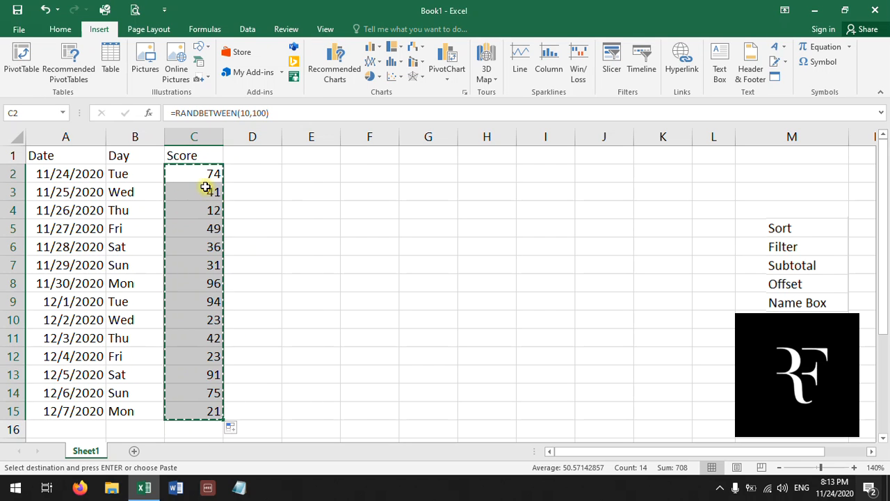
pyautogui.rightClick(192, 172)
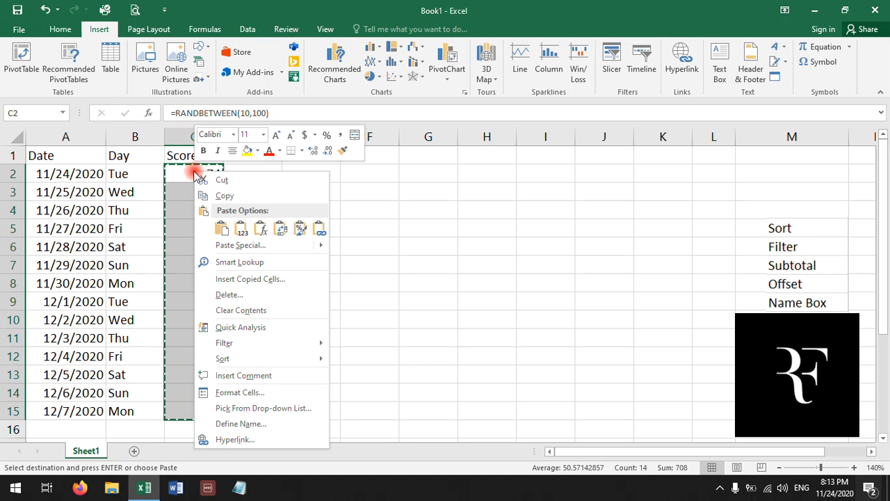
pyautogui.click(224, 245)
pyautogui.click(108, 192)
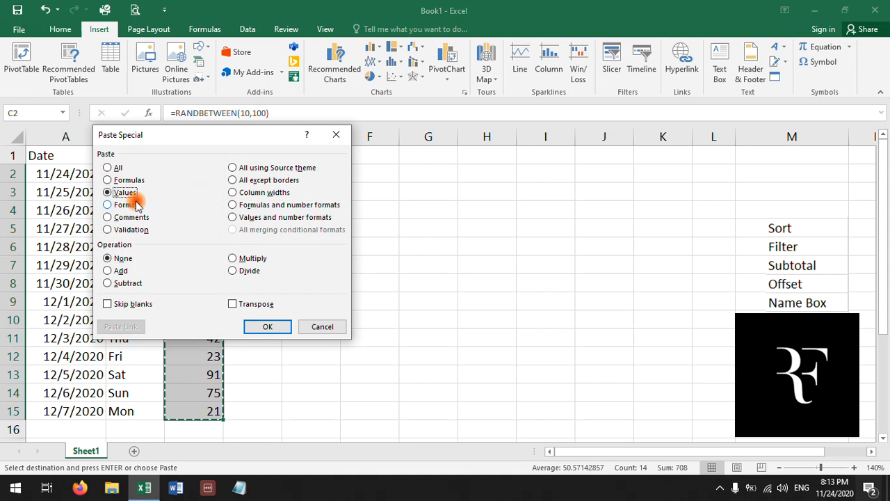
pyautogui.click(267, 326)
# Inspect several cells in the Score column to check whether they hold fixed values, and clear the copy selection.
pyautogui.click(197, 266)
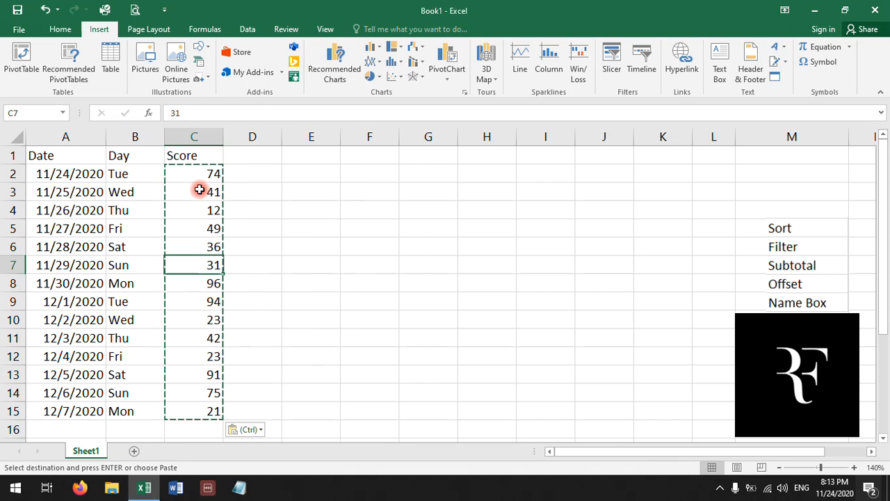
pyautogui.click(197, 173)
pyautogui.click(195, 210)
pyautogui.click(197, 263)
pyautogui.click(195, 301)
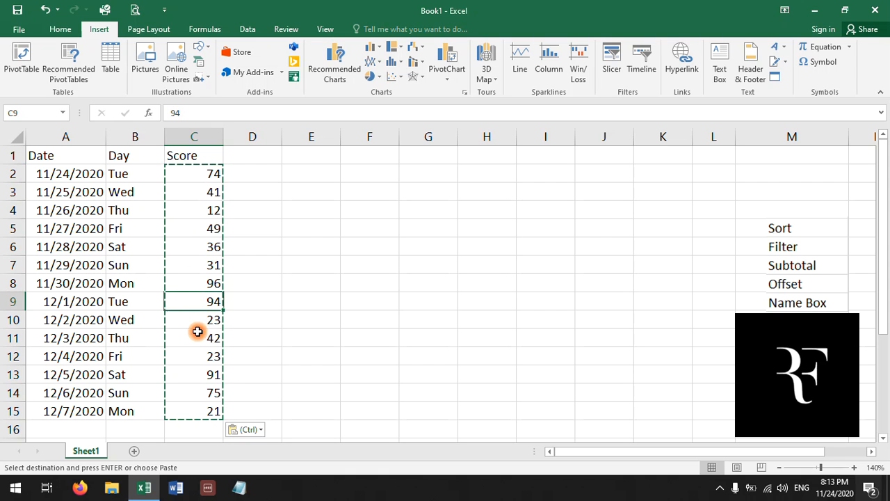
pyautogui.click(195, 338)
pyautogui.moveTo(195, 356); pyautogui.dragTo(194, 374)
pyautogui.click(189, 281)
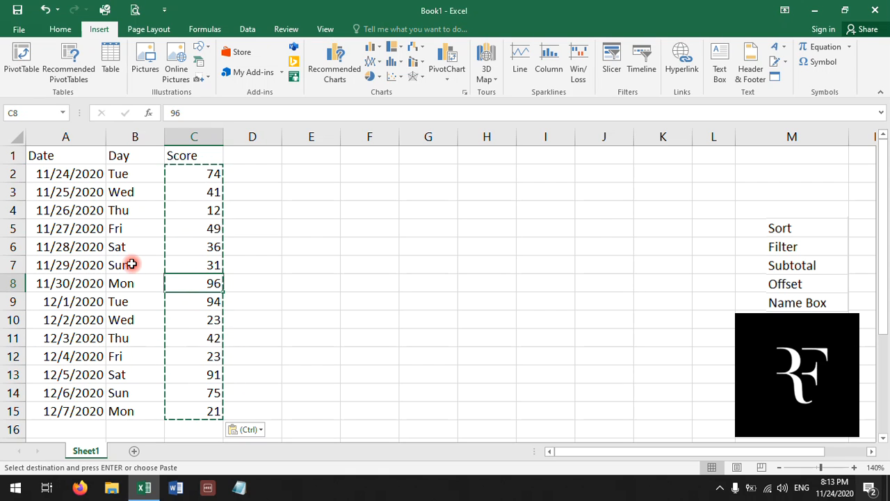
pyautogui.press('Escape')
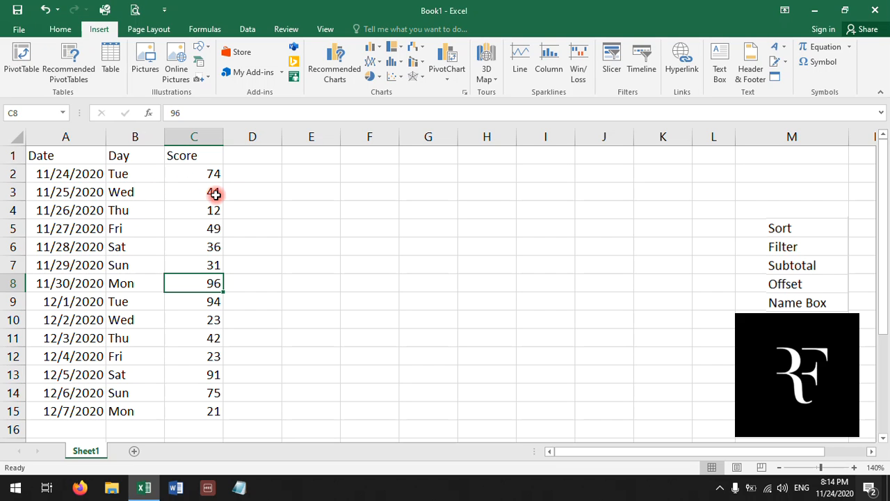
# Insert the current date 11/24/2020 in cell D2.
pyautogui.click(247, 174)
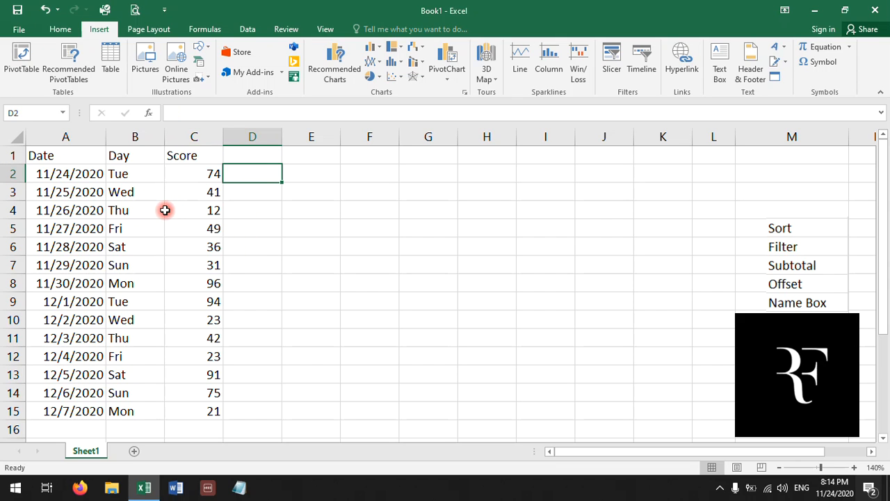
pyautogui.hotkey('ctrl', ';')
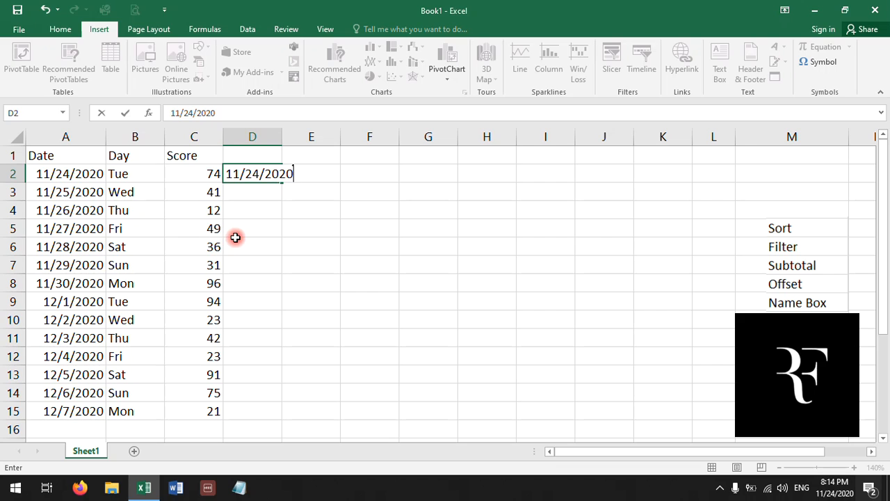
pyautogui.press('Return')
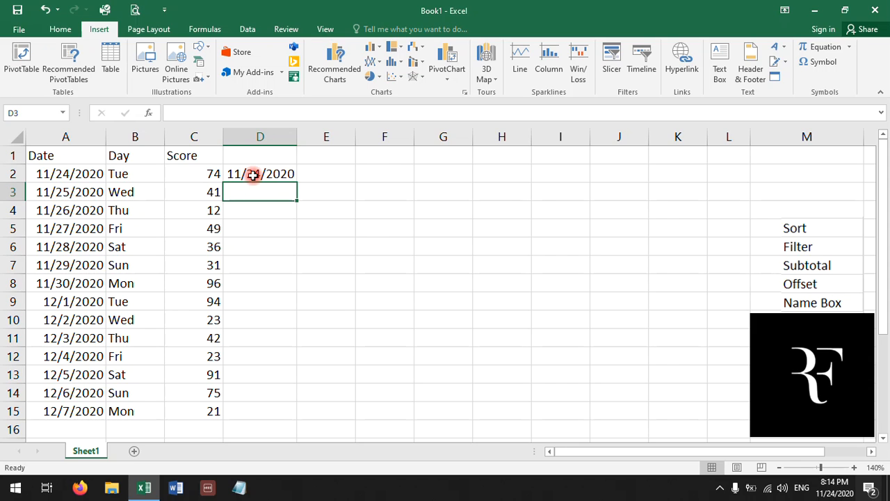
# Apply the custom number format ddd to D2 so the date displays as an abbreviated weekday.
pyautogui.rightClick(253, 178)
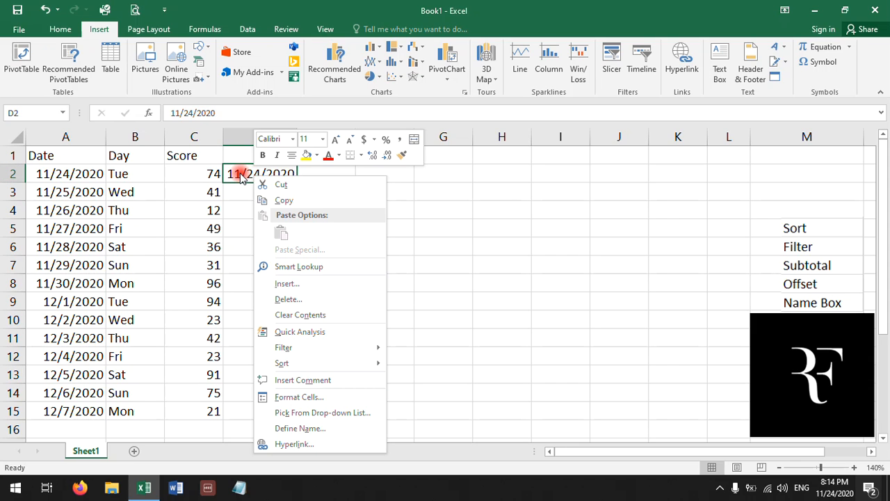
pyautogui.click(239, 175)
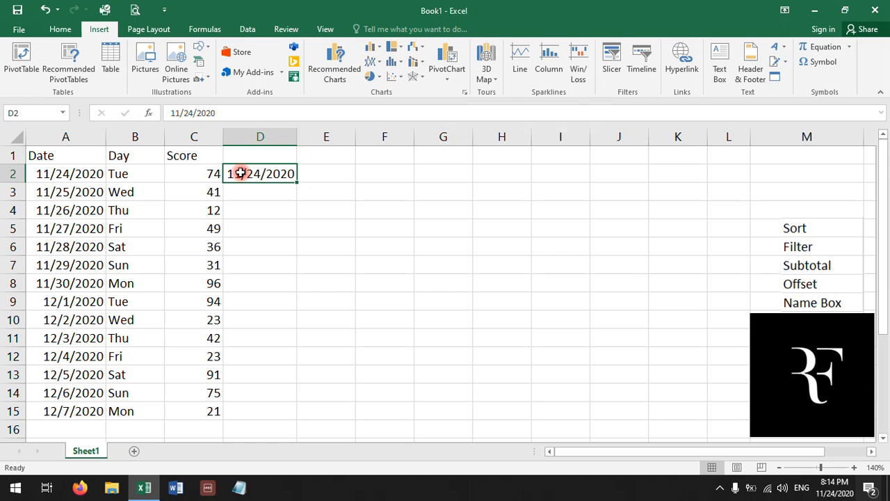
pyautogui.hotkey('ctrl', '1')
pyautogui.click(324, 250)
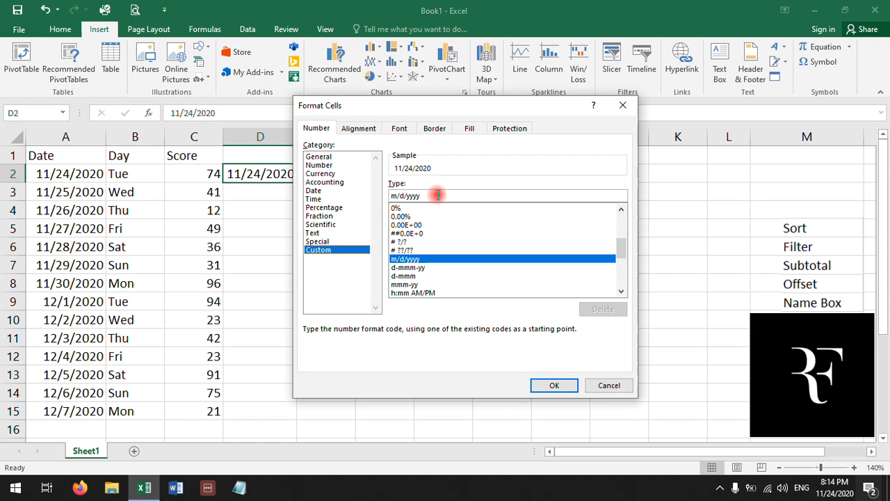
pyautogui.moveTo(435, 194); pyautogui.dragTo(341, 194)
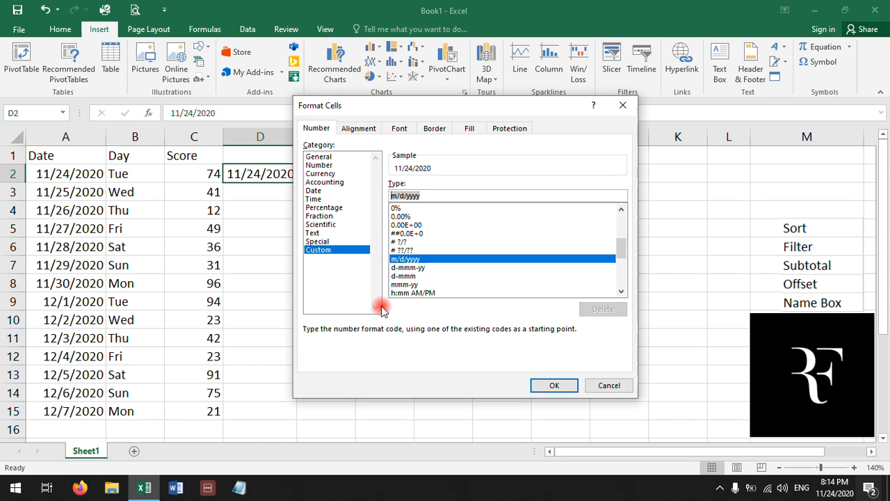
pyautogui.write('ddd')
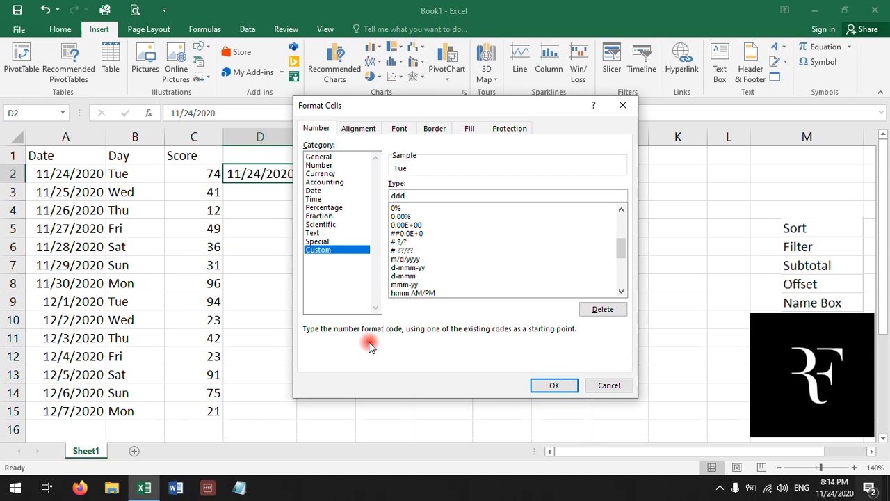
pyautogui.click(540, 385)
pyautogui.click(268, 216)
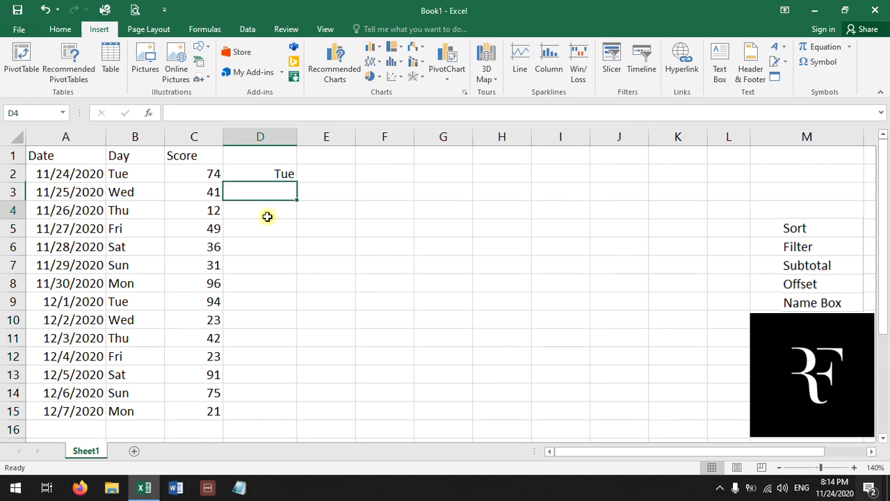
# Compare the entries in B2 and D2, and fill D2's weekday-formatted date down through D15.
pyautogui.click(268, 175)
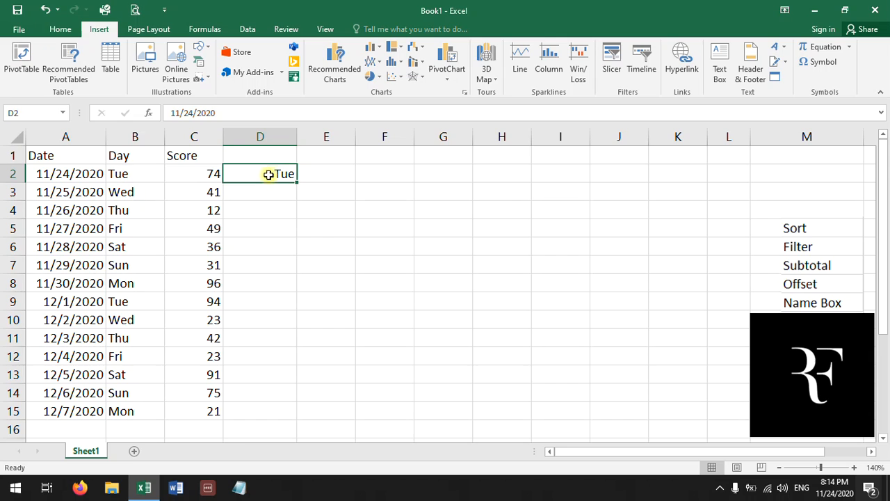
pyautogui.click(140, 178)
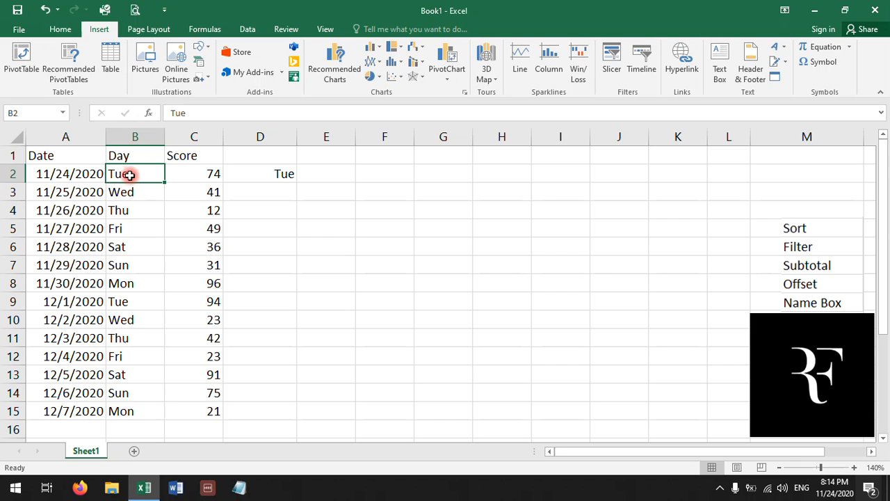
pyautogui.click(259, 174)
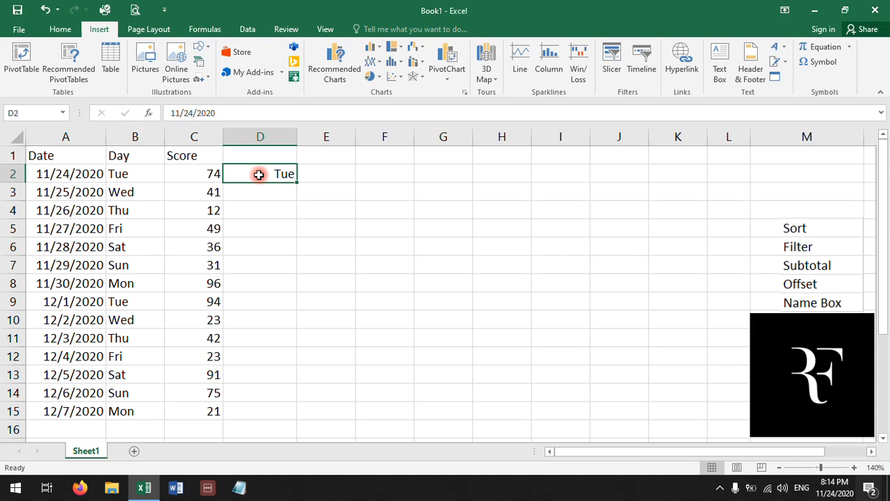
pyautogui.doubleClick(297, 183)
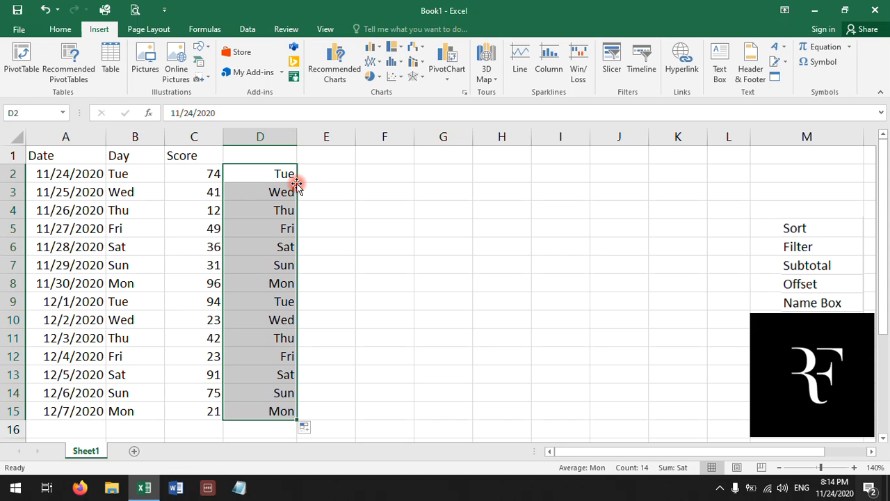
# Compare the underlying contents of D3 and B3, and undo both the column D fill and the date entry in D2.
pyautogui.click(276, 192)
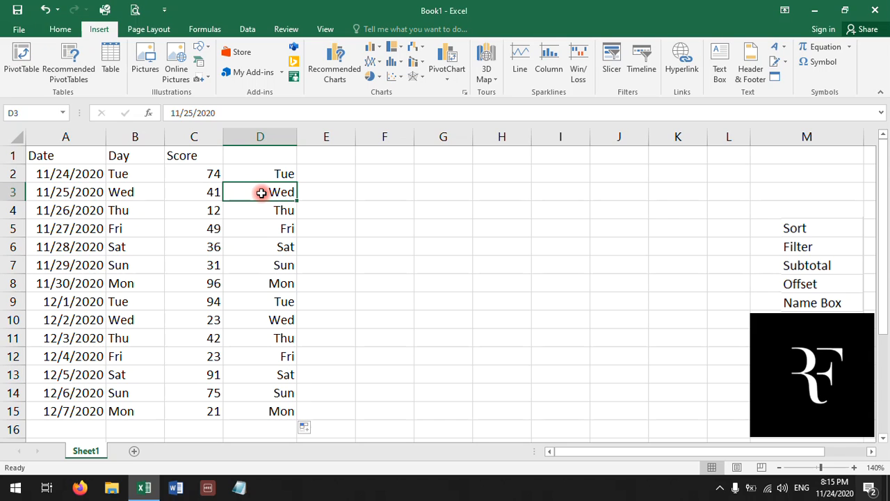
pyautogui.click(132, 194)
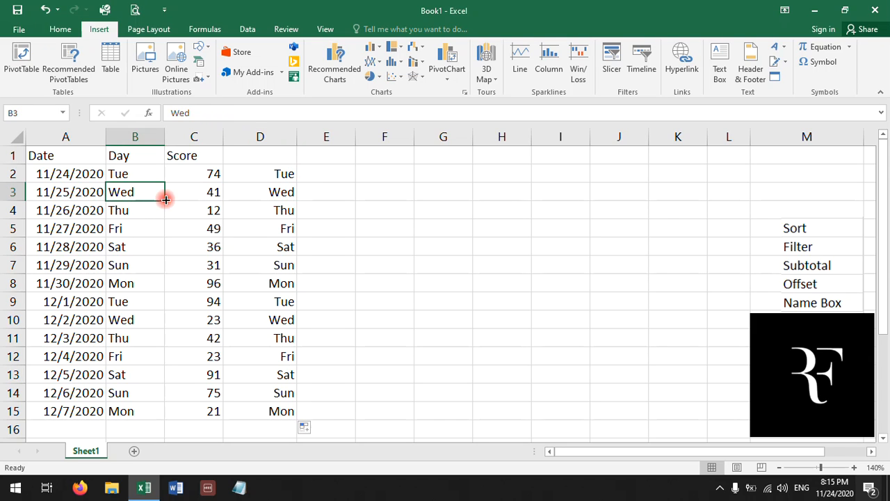
pyautogui.click(276, 190)
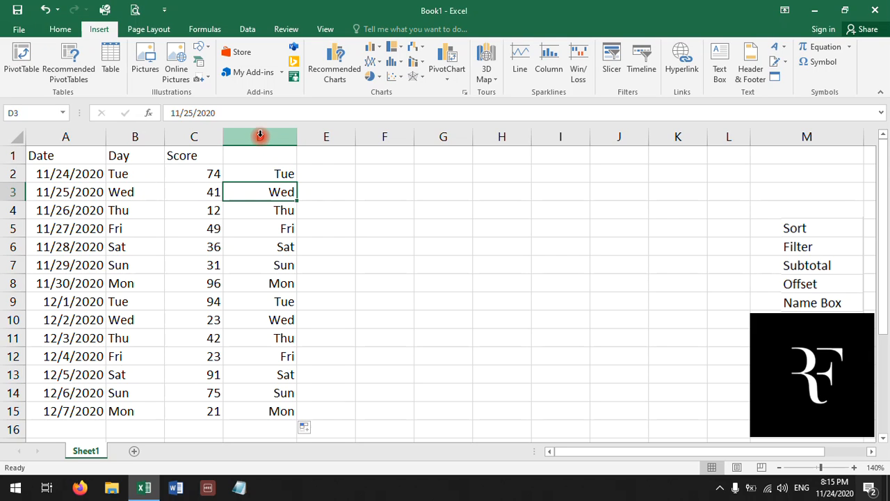
pyautogui.hotkey('ctrl', 'z')
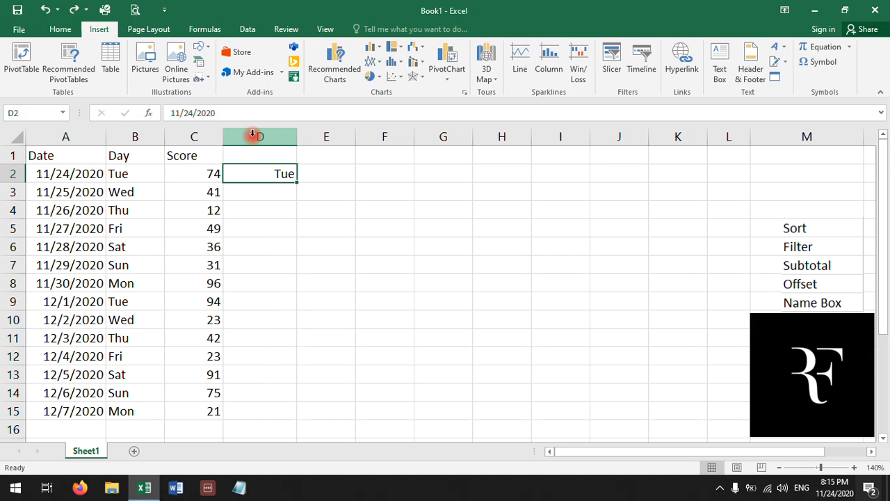
pyautogui.hotkey('ctrl', 'z')
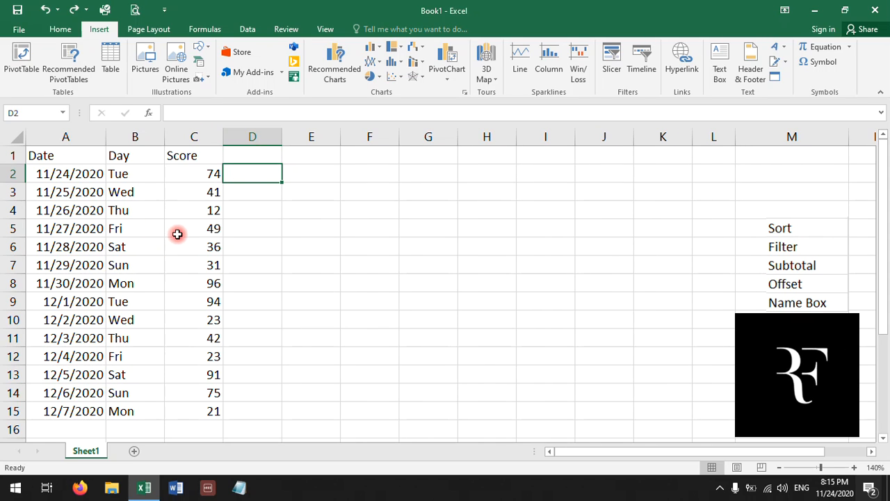
# Compare the sort options offered for a text cell in the Day column with those for a number in the Score column.
pyautogui.click(114, 178)
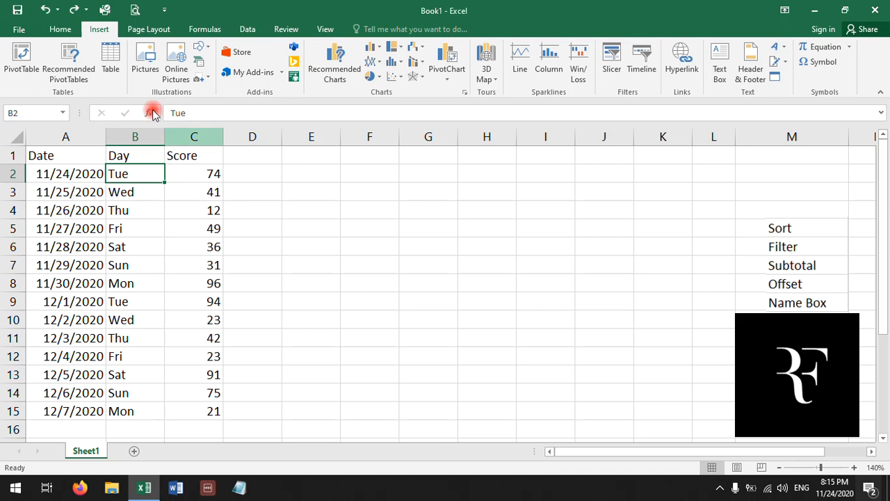
pyautogui.click(62, 30)
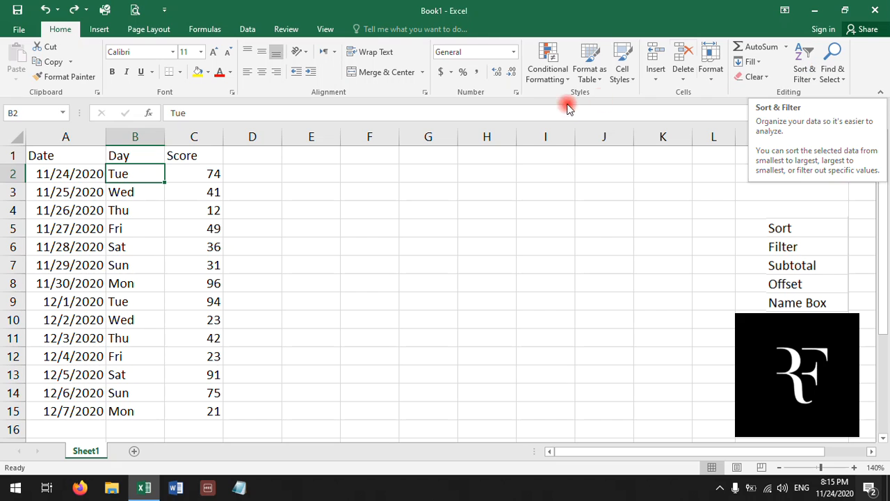
pyautogui.click(805, 72)
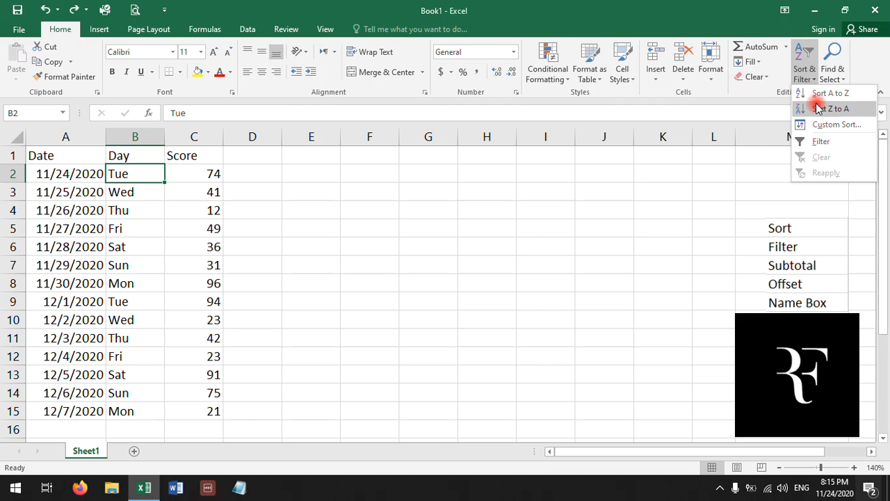
pyautogui.click(194, 176)
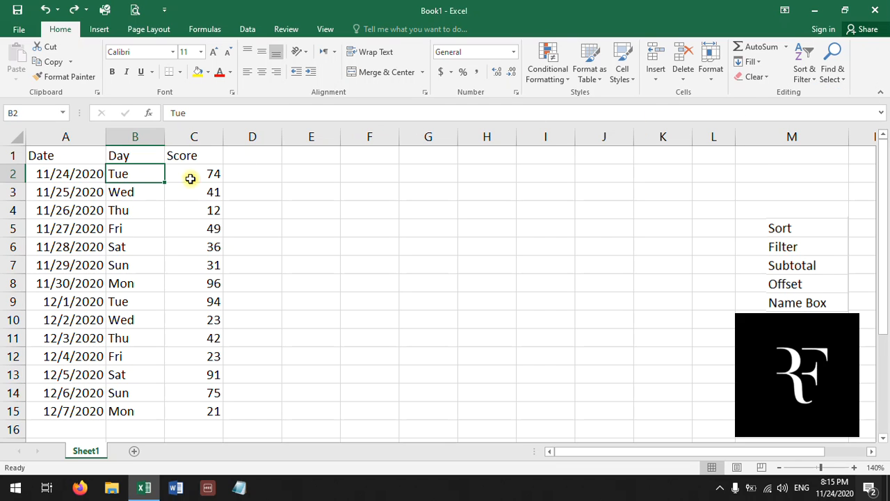
pyautogui.click(190, 179)
pyautogui.click(805, 70)
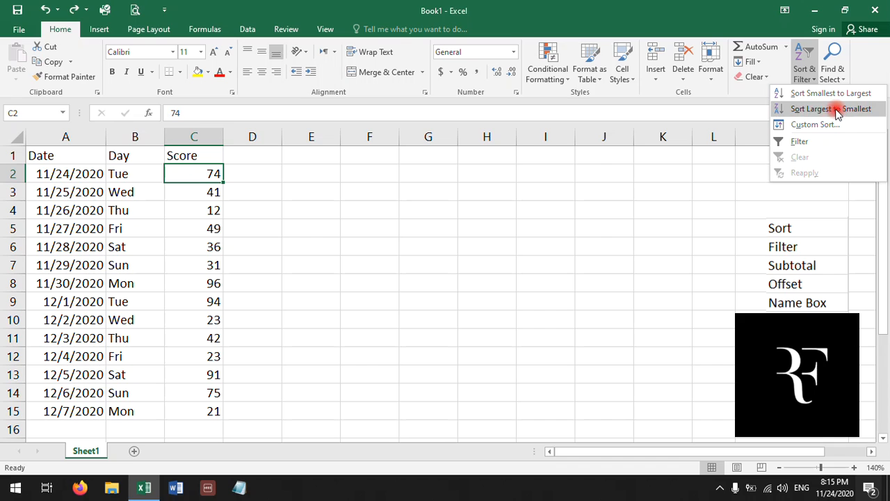
pyautogui.click(115, 176)
pyautogui.click(116, 177)
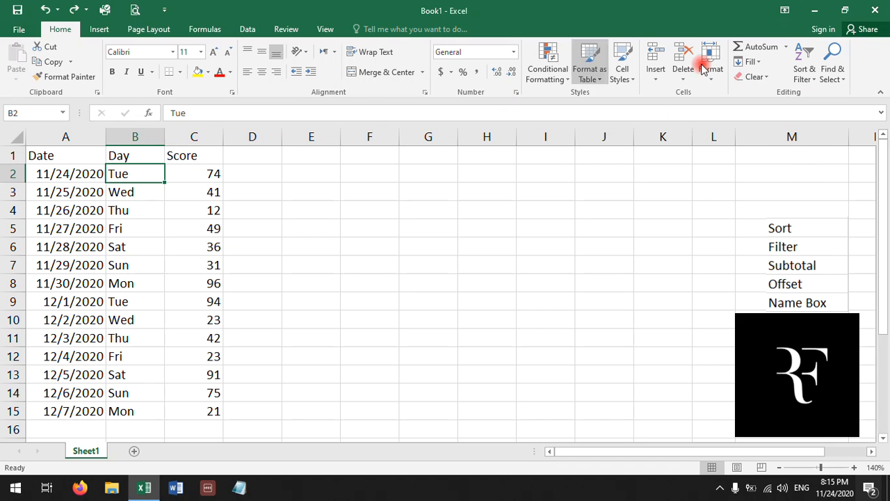
pyautogui.click(803, 62)
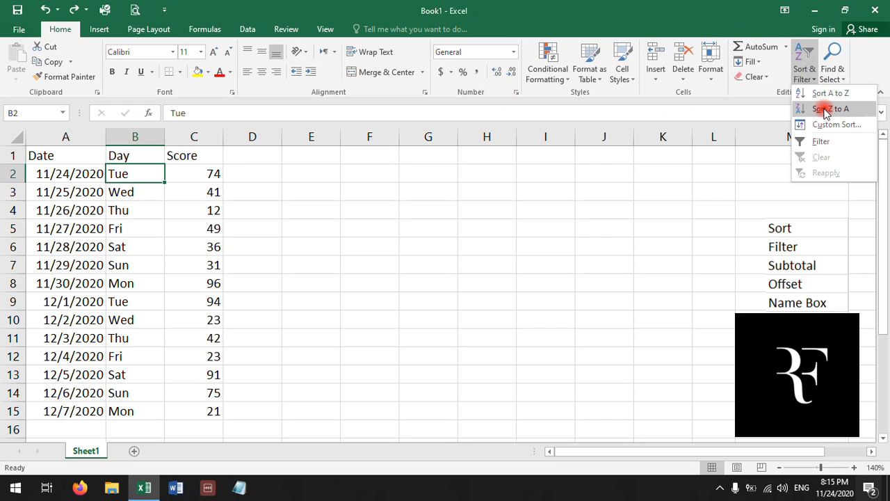
pyautogui.click(195, 199)
pyautogui.click(195, 195)
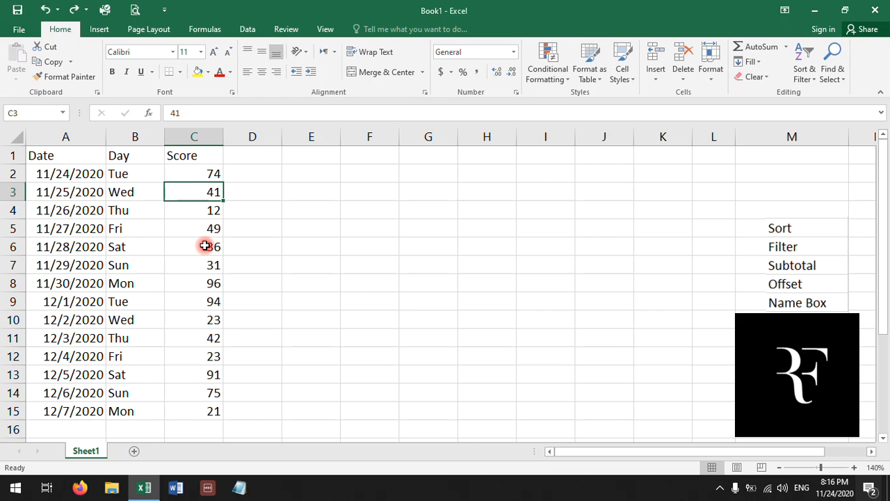
# Format the 11/28/2020 row, A6:C6, with red bold text.
pyautogui.moveTo(208, 245); pyautogui.dragTo(56, 247)
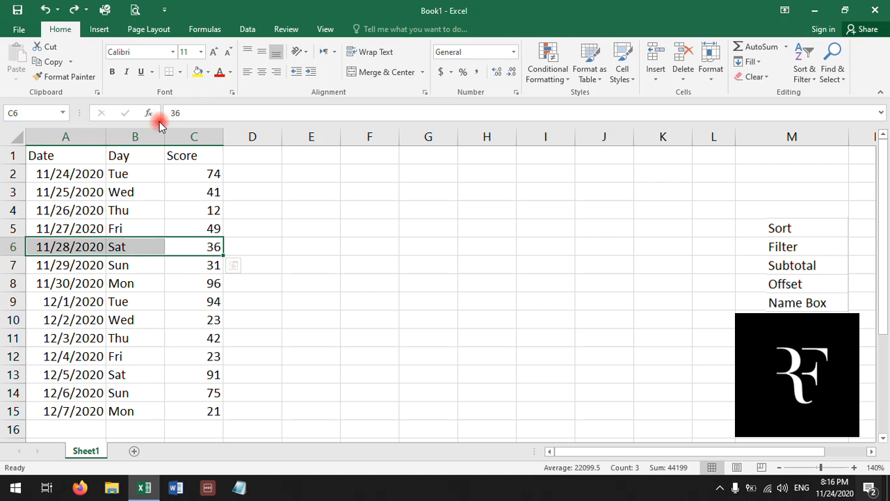
pyautogui.click(219, 72)
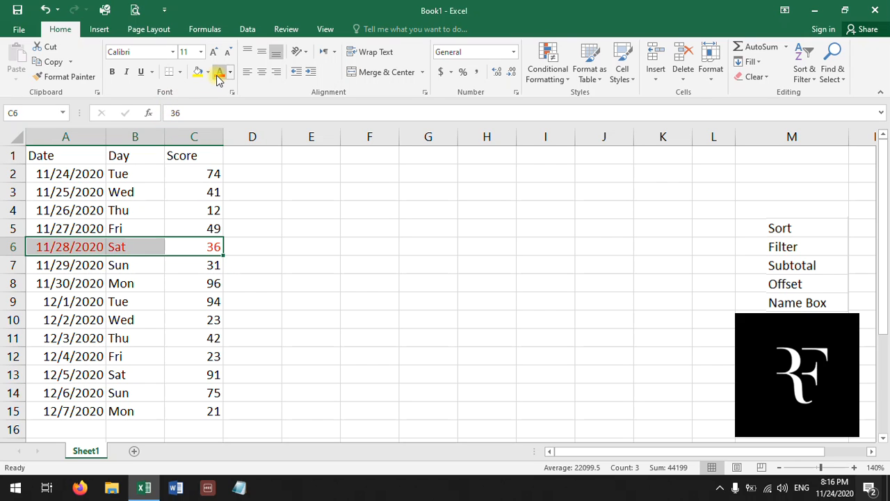
pyautogui.click(112, 71)
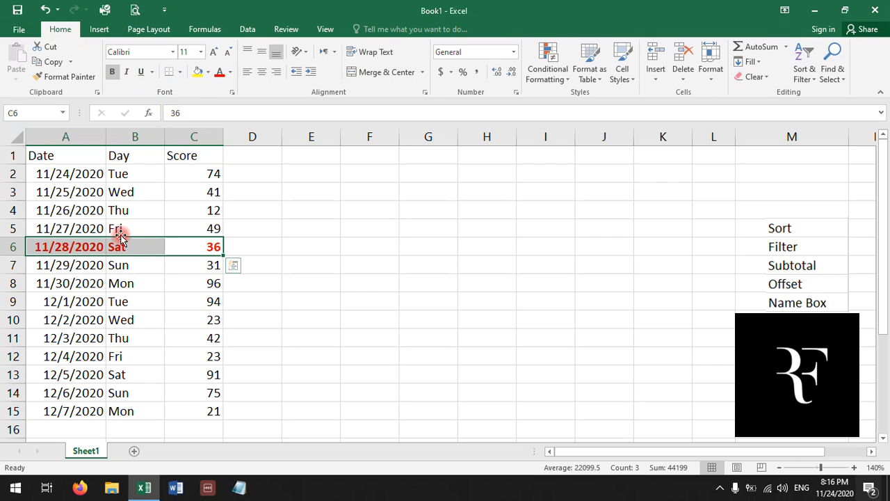
# Examine individual cells in the Score, Day and Date columns around the red row to review the unsorted order.
pyautogui.click(136, 247)
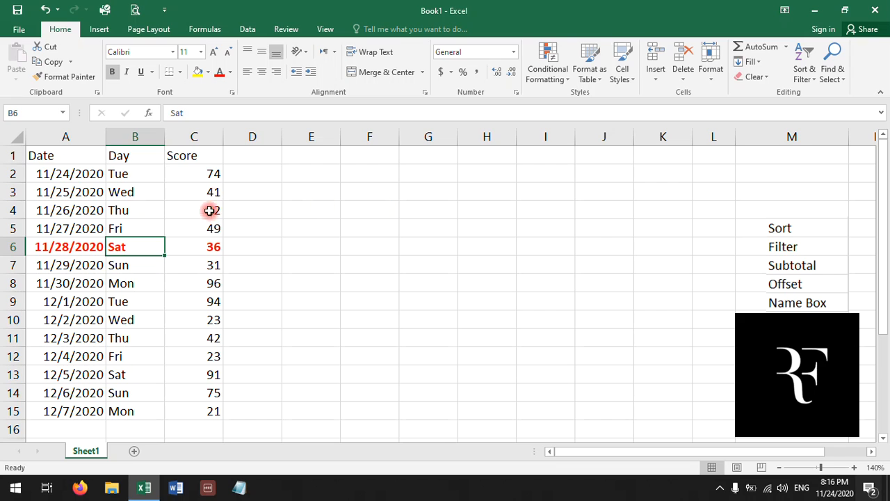
pyautogui.click(207, 187)
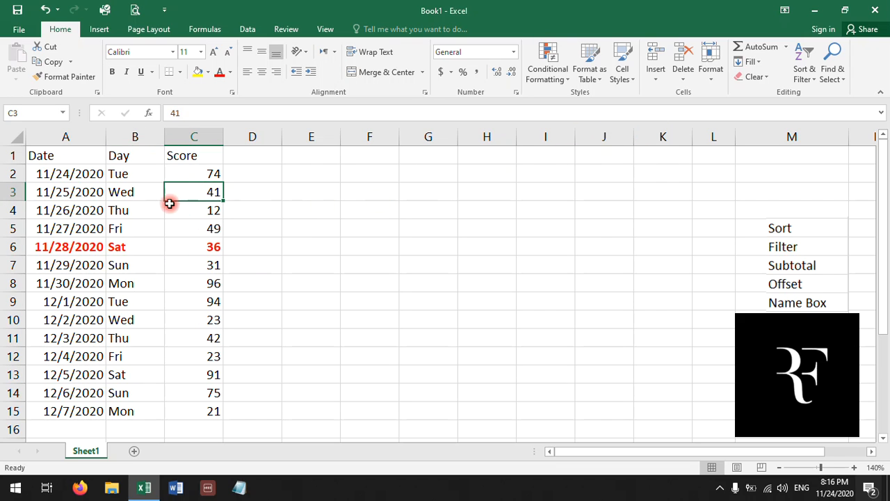
pyautogui.click(191, 174)
pyautogui.click(192, 210)
pyautogui.click(193, 246)
pyautogui.click(192, 282)
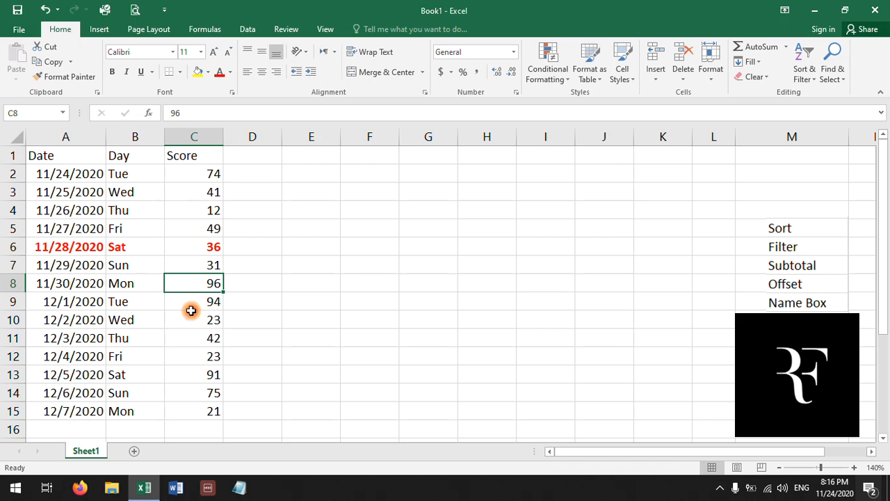
pyautogui.moveTo(191, 310); pyautogui.dragTo(184, 328)
pyautogui.click(192, 262)
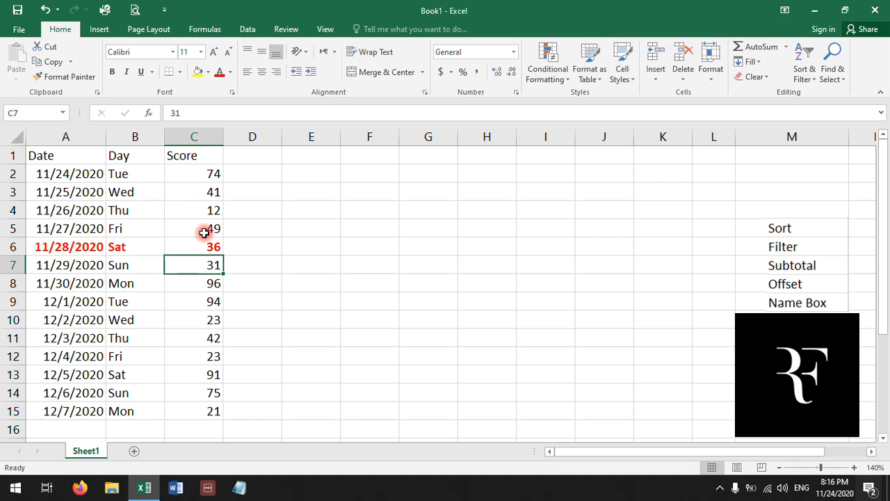
pyautogui.click(123, 195)
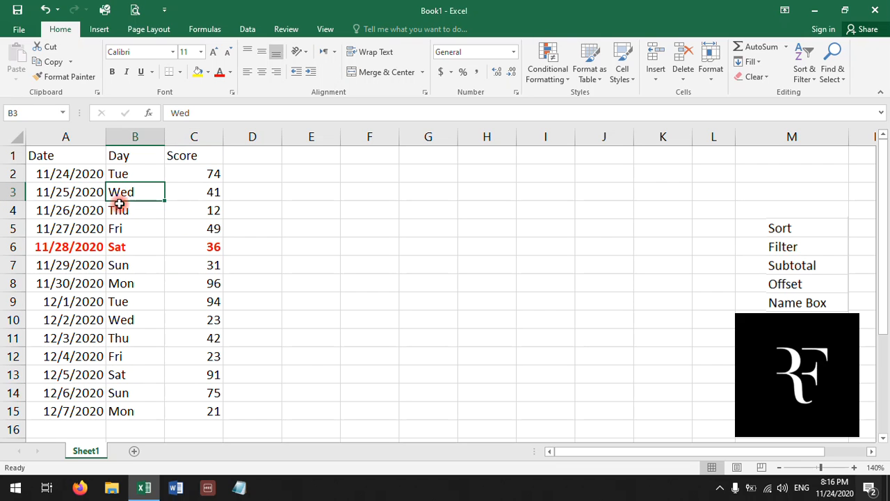
pyautogui.click(52, 287)
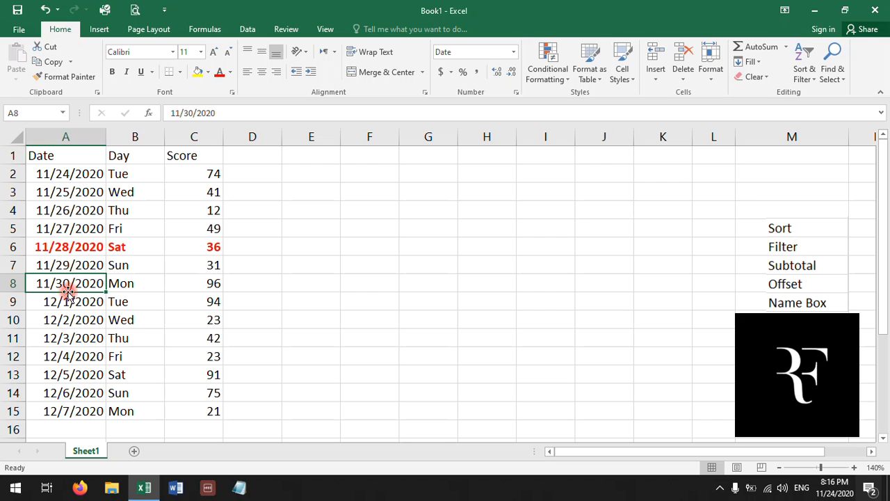
# Try an ascending sort of the table from a cell in the Score column, and undo it.
pyautogui.click(200, 225)
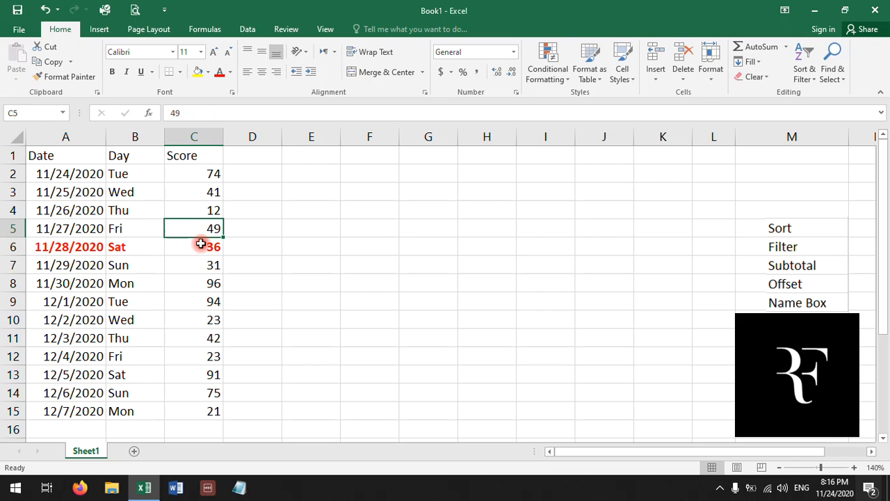
pyautogui.click(803, 70)
pyautogui.click(801, 92)
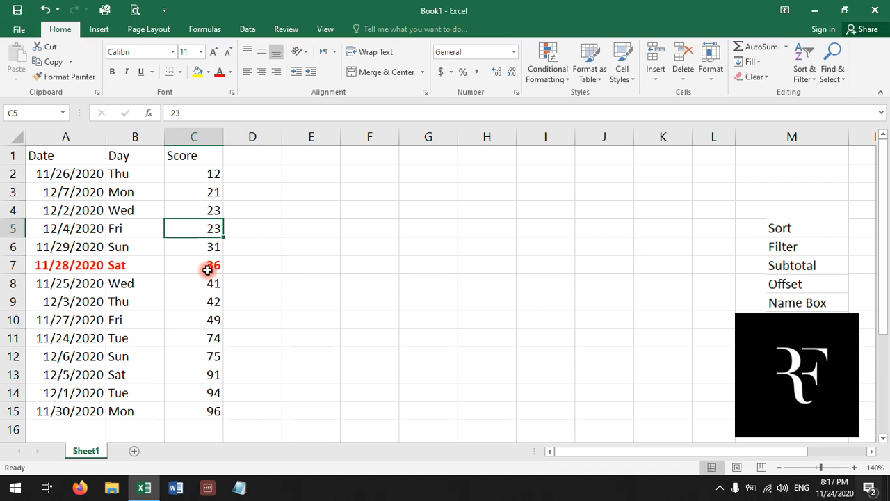
pyautogui.hotkey('ctrl', 'z')
# Sort the table by Score from smallest to largest and check that the red 11/28/2020 row kept its date, day and score together.
pyautogui.click(82, 245)
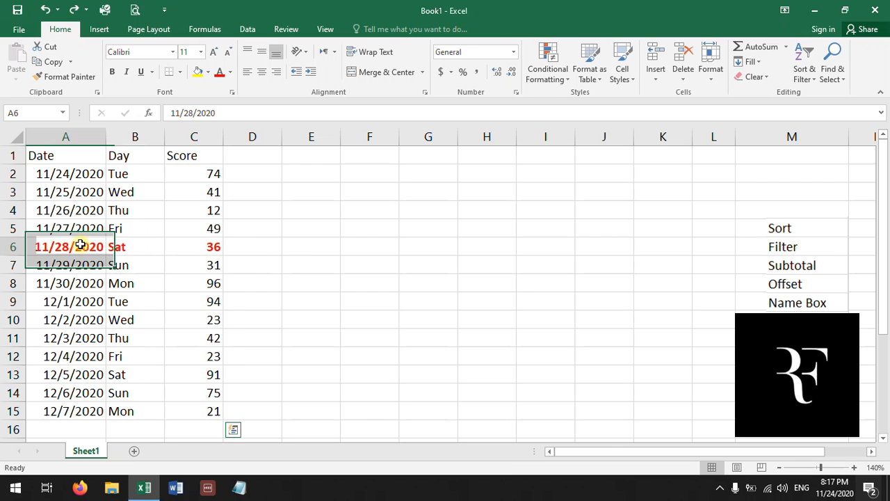
pyautogui.click(123, 250)
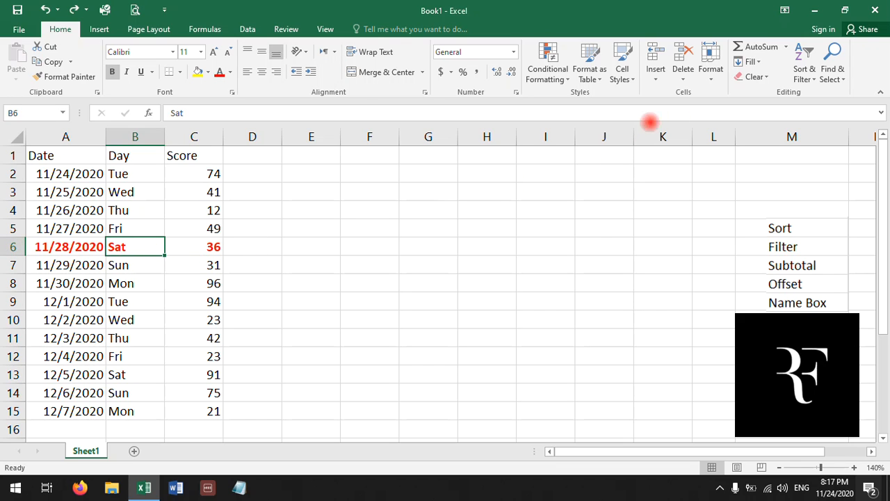
pyautogui.click(800, 70)
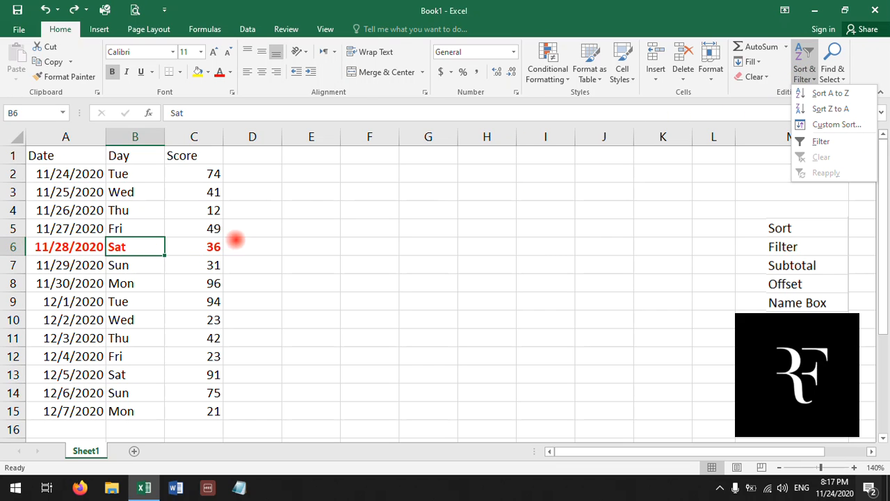
pyautogui.click(198, 242)
pyautogui.click(201, 245)
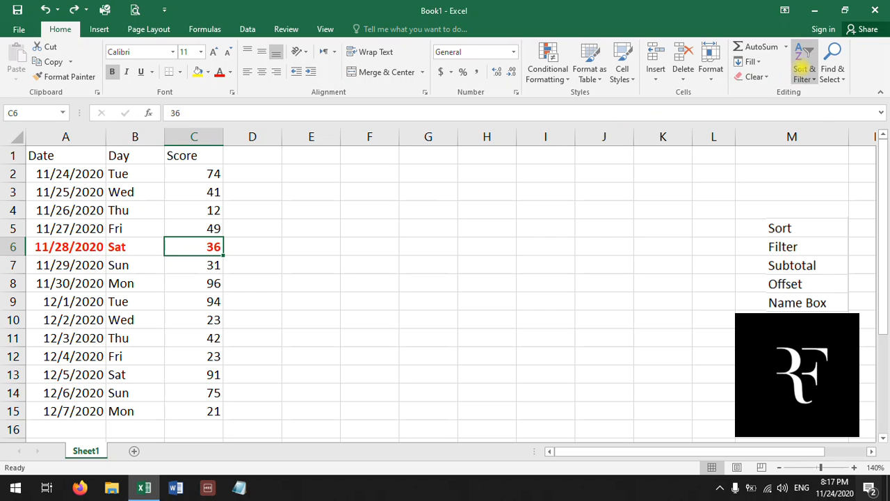
pyautogui.click(803, 69)
pyautogui.click(784, 91)
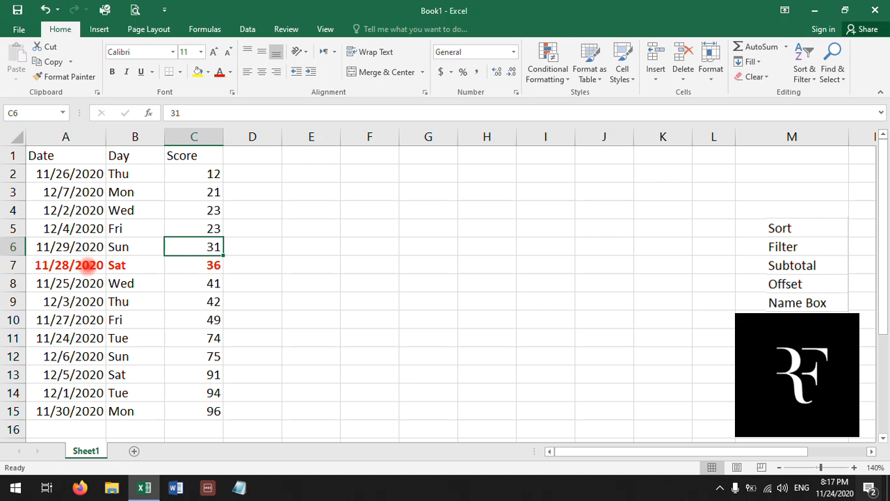
pyautogui.moveTo(70, 265); pyautogui.dragTo(205, 265)
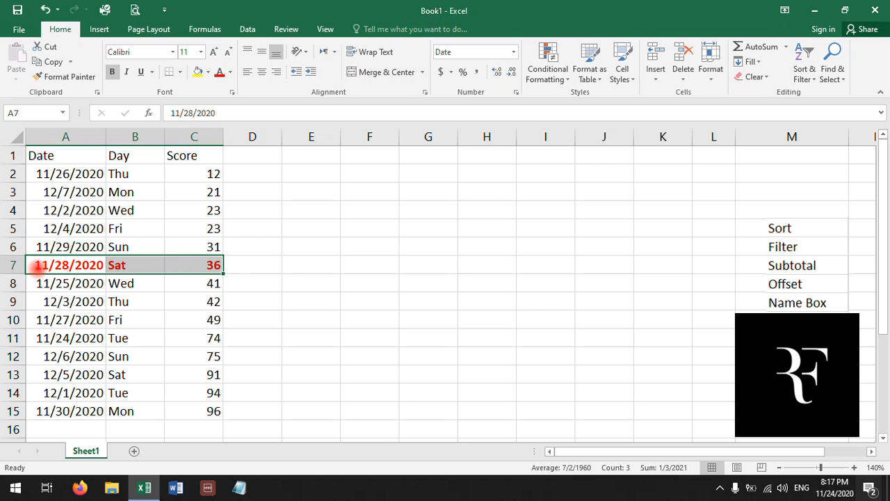
pyautogui.click(211, 264)
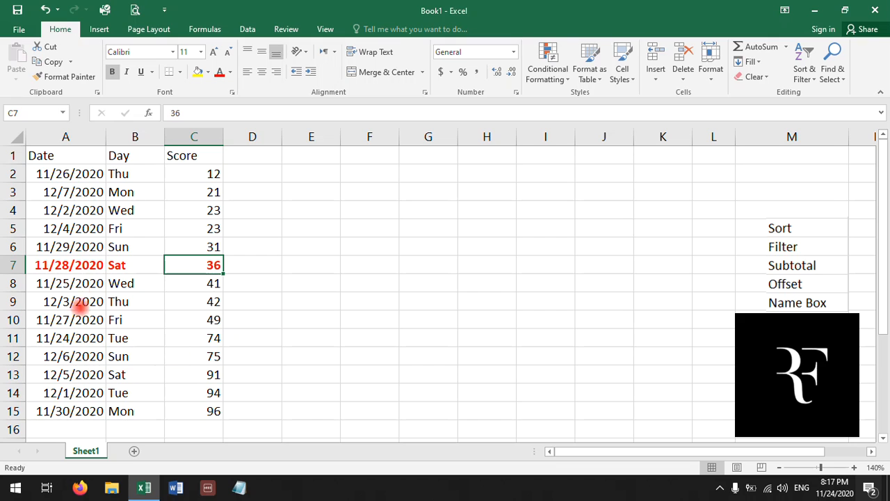
# Review the score-sorted rows A2:C15, including the red 11/28/2020 row and the first score, and undo the Score sort.
pyautogui.click(179, 225)
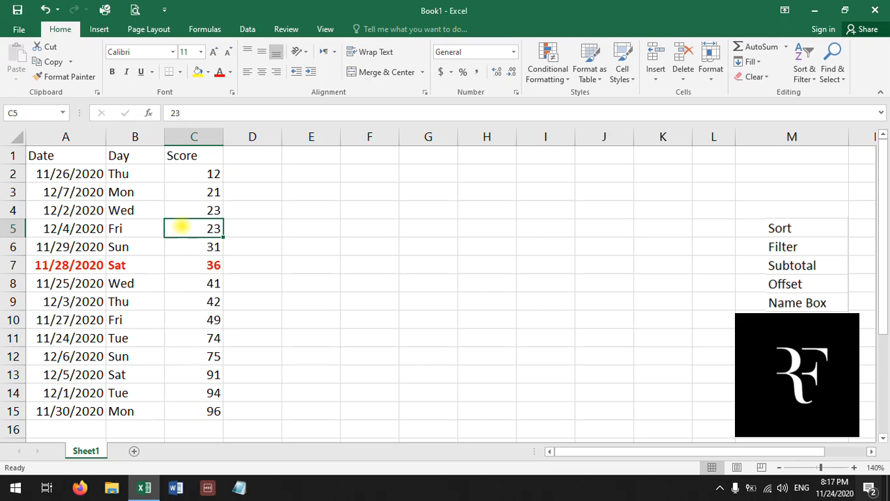
pyautogui.moveTo(63, 175); pyautogui.dragTo(190, 410)
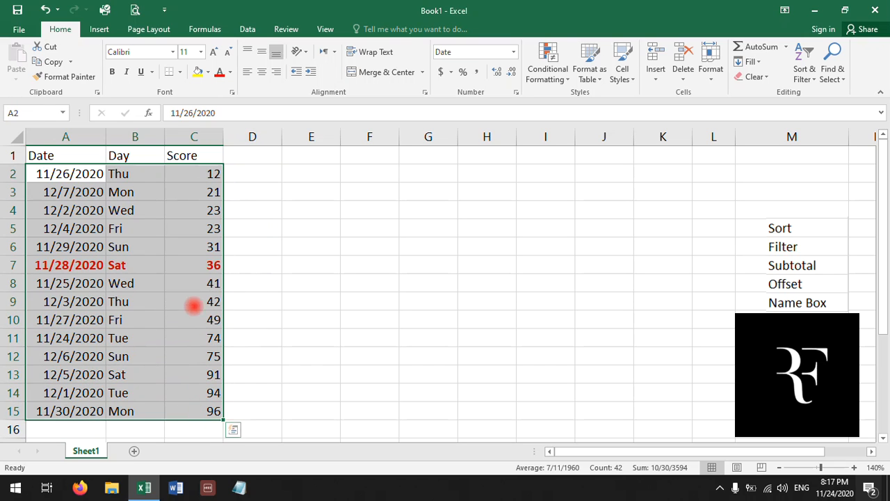
pyautogui.click(190, 246)
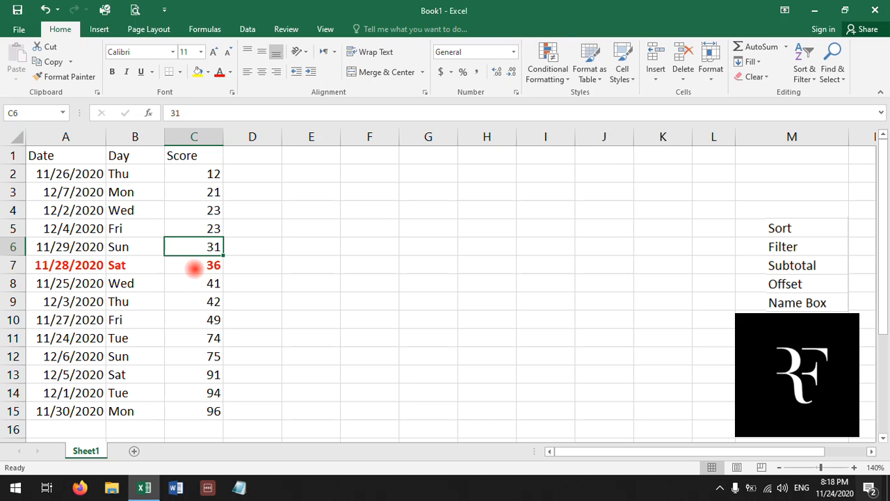
pyautogui.click(191, 265)
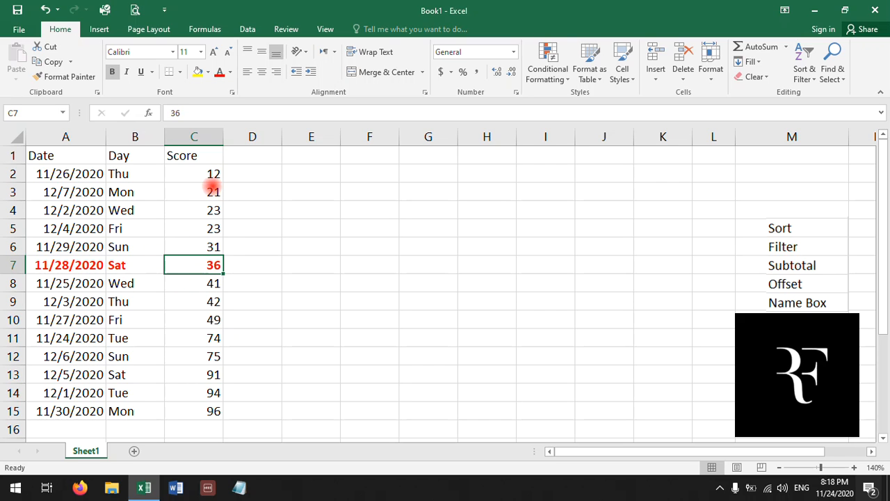
pyautogui.click(198, 175)
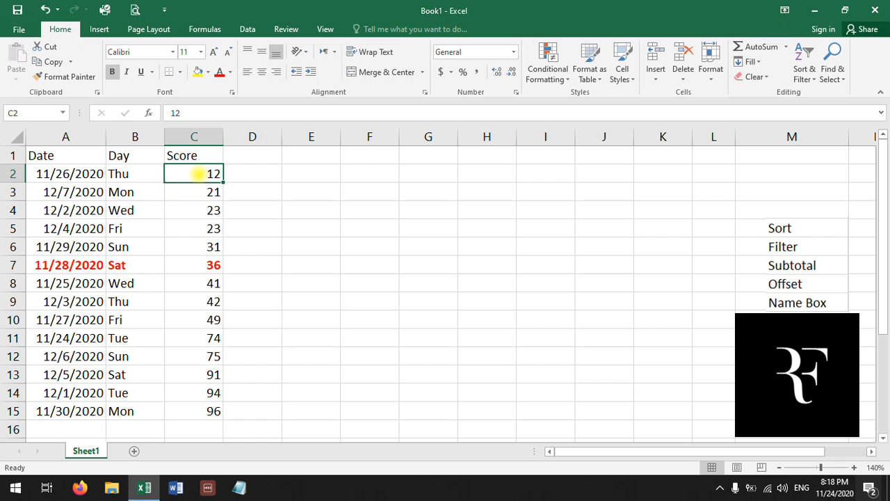
pyautogui.hotkey('ctrl', 'z')
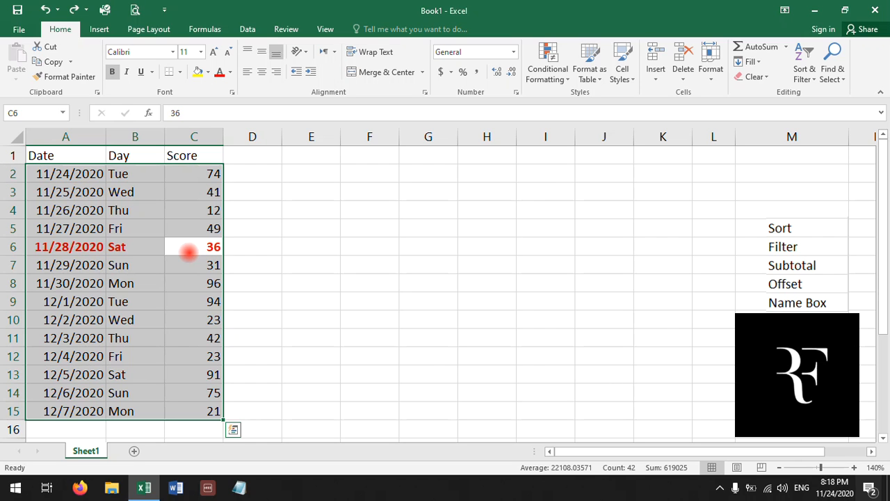
# Try sorting only the Score cells C2:C15 from smallest to largest, continuing with the current selection, and undo it.
pyautogui.click(180, 245)
pyautogui.moveTo(194, 177); pyautogui.dragTo(195, 409)
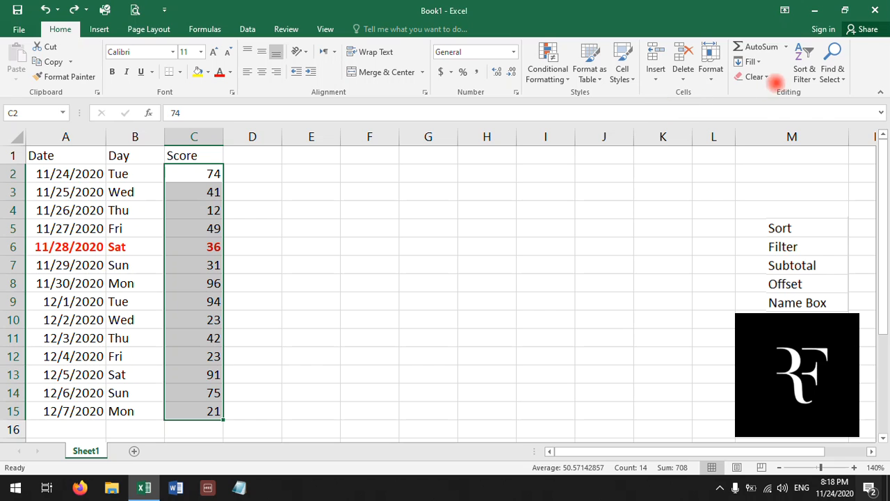
pyautogui.click(803, 75)
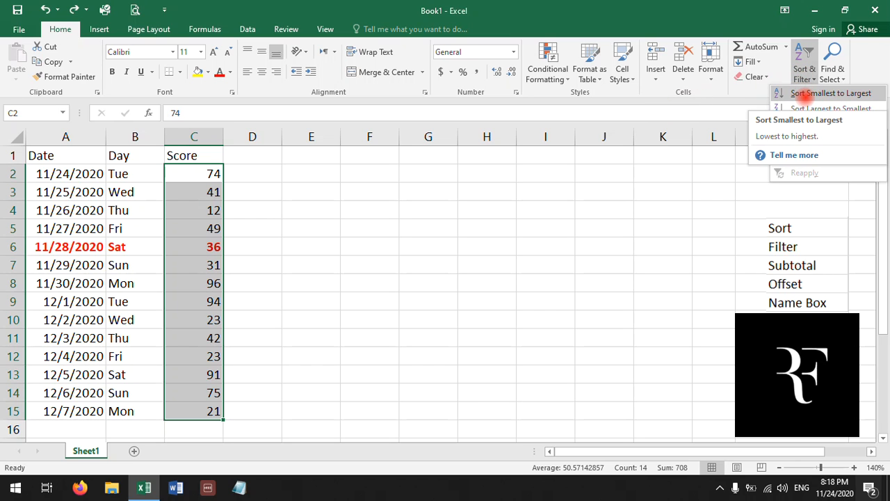
pyautogui.click(805, 95)
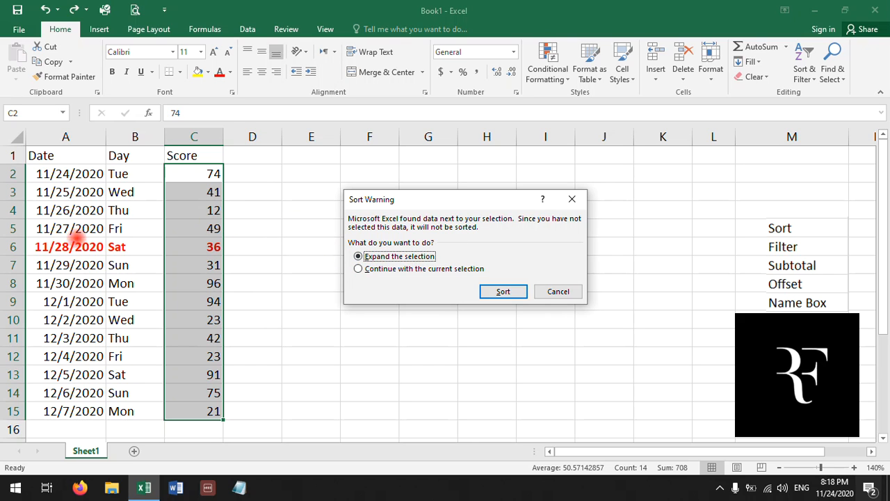
pyautogui.click(357, 268)
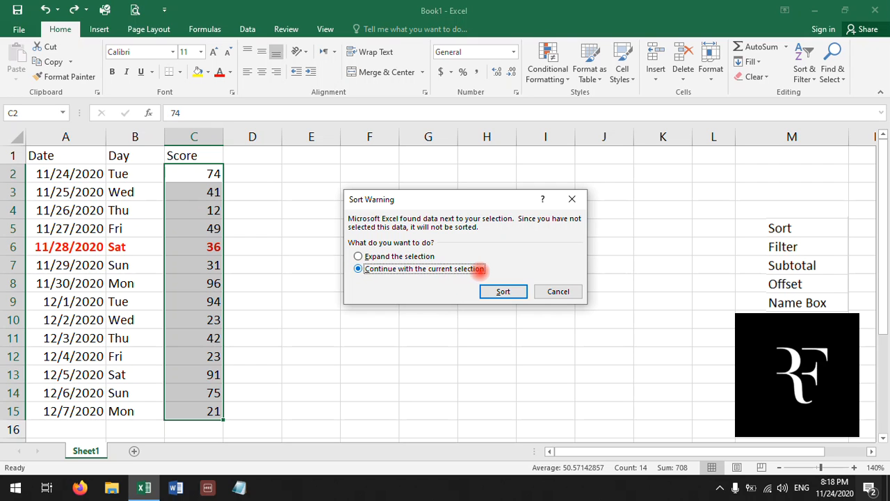
pyautogui.click(503, 291)
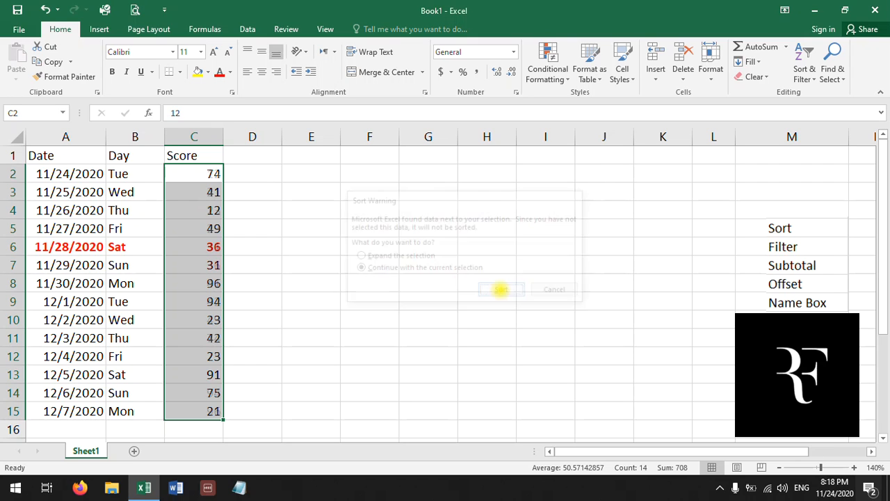
pyautogui.click(213, 265)
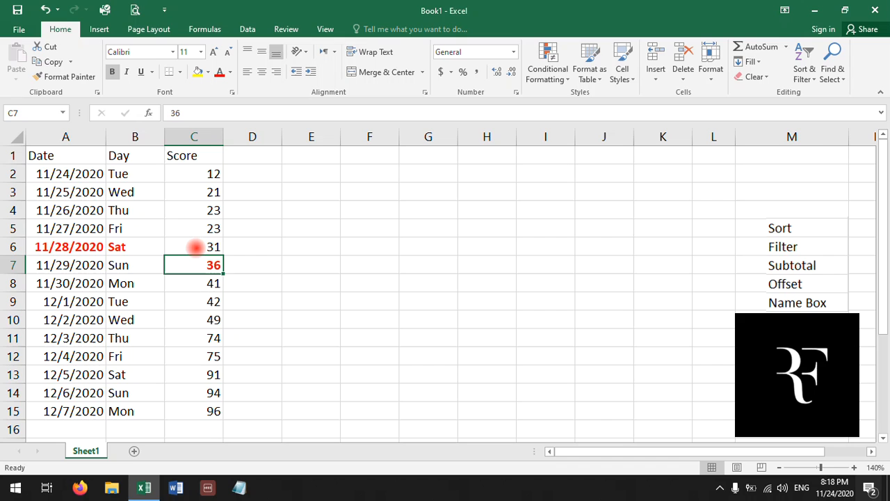
pyautogui.hotkey('ctrl', 'z')
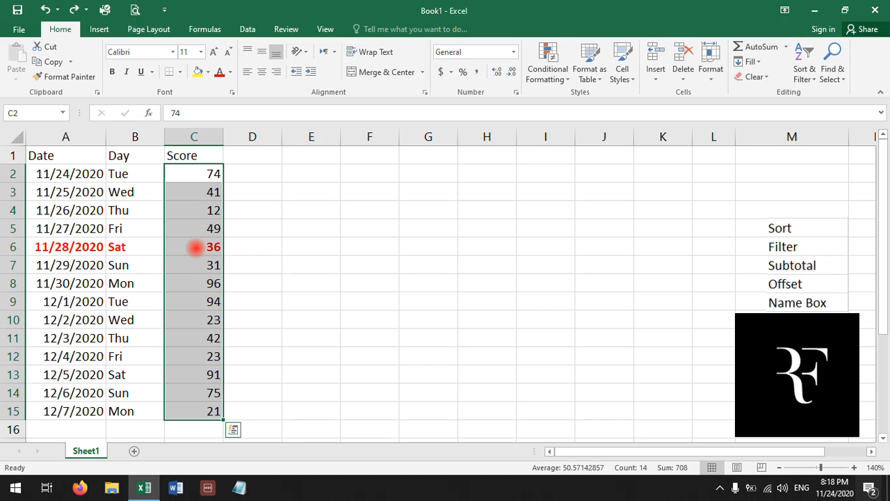
pyautogui.click(200, 262)
# Sort the whole table by the Day column from A to Z, starting from the red row's day cell.
pyautogui.click(143, 246)
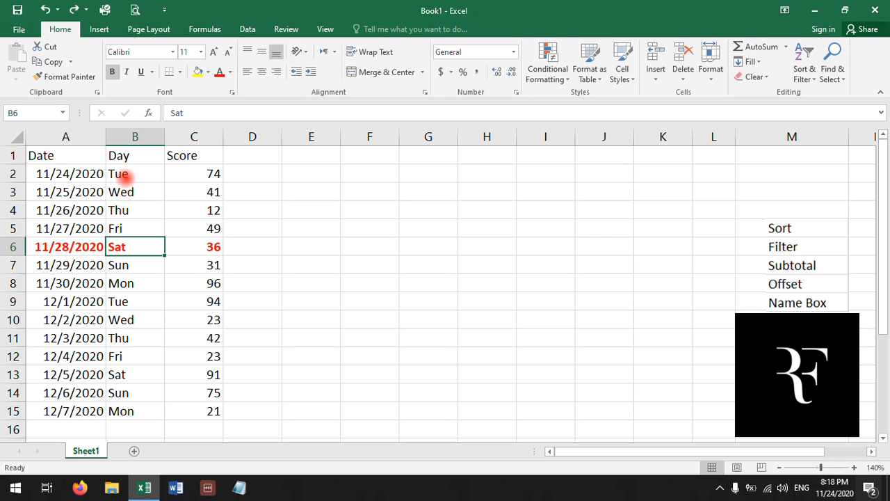
pyautogui.click(807, 69)
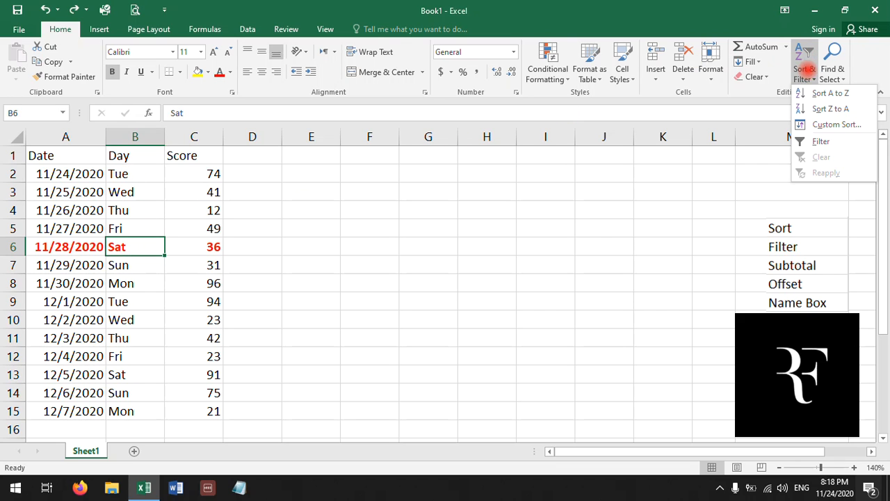
pyautogui.click(820, 93)
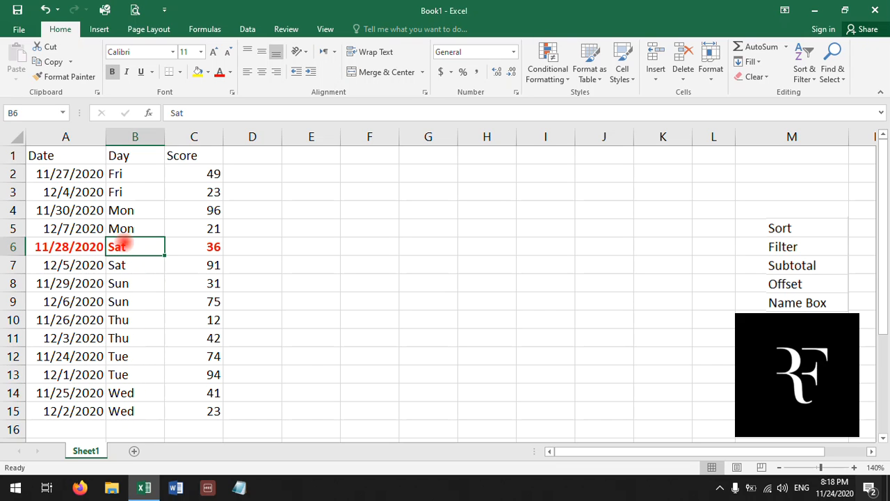
# Sort the table by the Date column from newest to oldest.
pyautogui.click(72, 207)
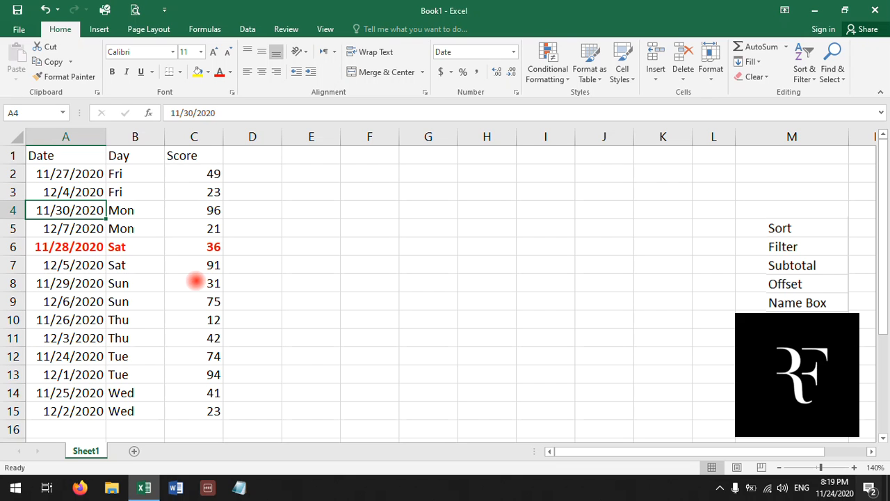
pyautogui.click(804, 69)
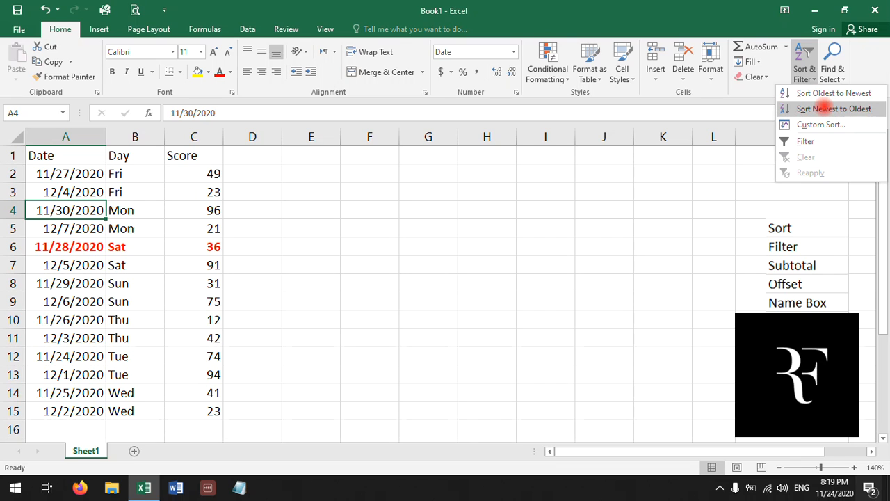
pyautogui.click(831, 108)
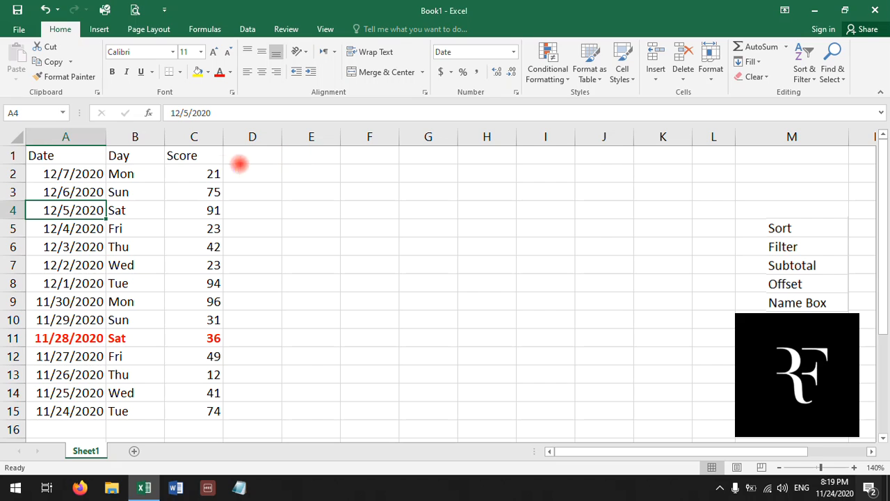
# Sort the table by the Date column from oldest to newest.
pyautogui.click(56, 179)
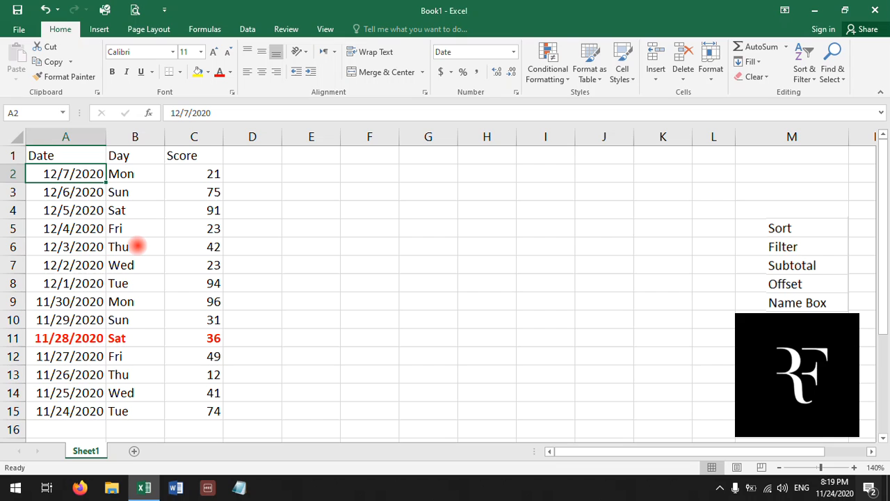
pyautogui.click(800, 70)
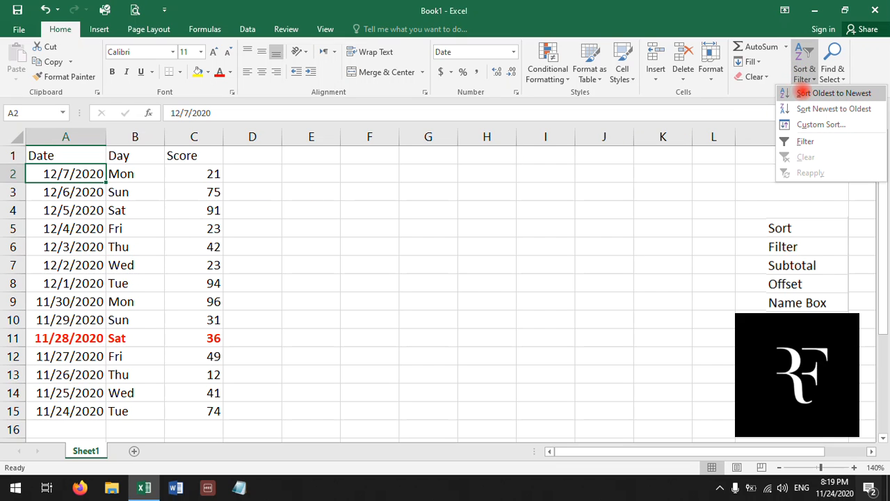
pyautogui.click(800, 92)
# Sort the table by the Day column from A to Z, and re-sort it from Z to A.
pyautogui.click(116, 278)
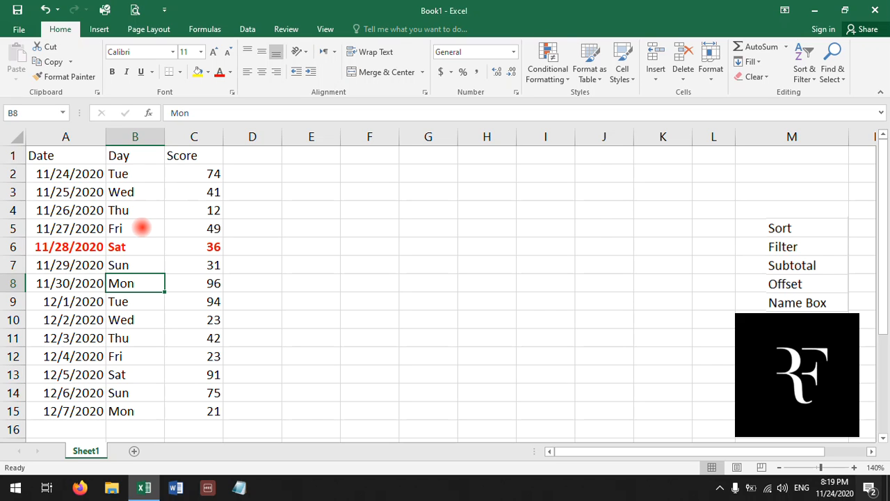
pyautogui.click(118, 194)
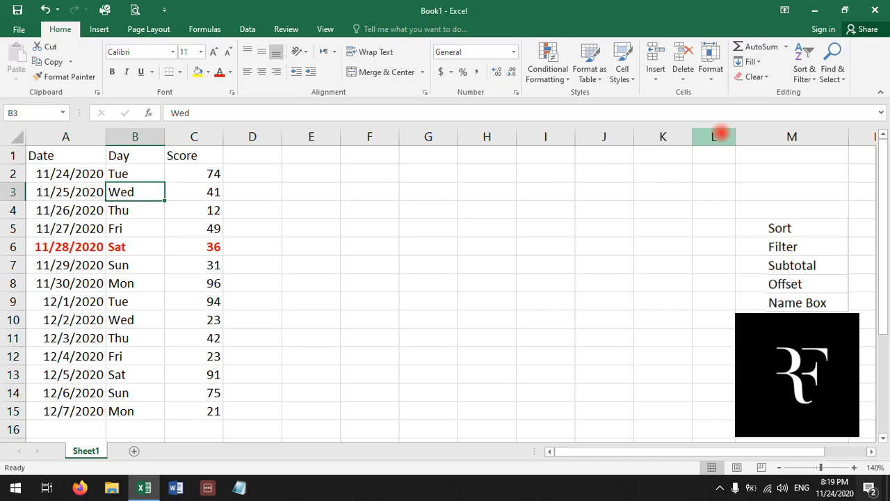
pyautogui.click(799, 68)
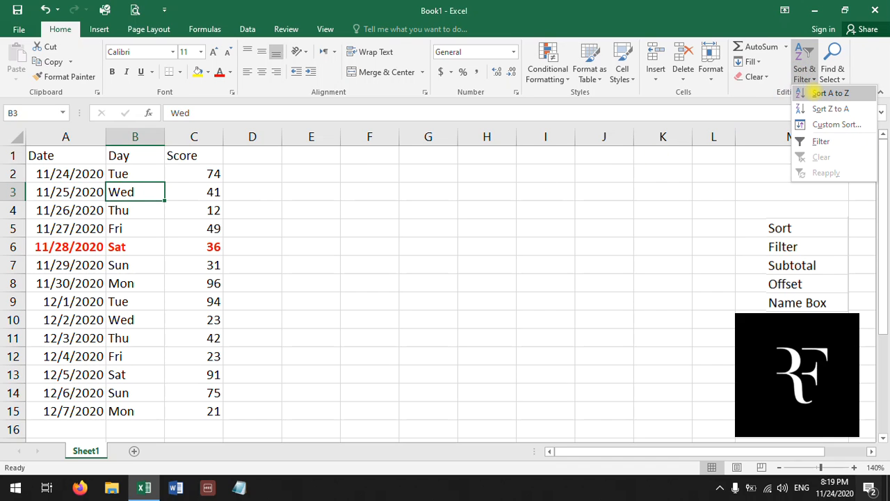
pyautogui.click(817, 92)
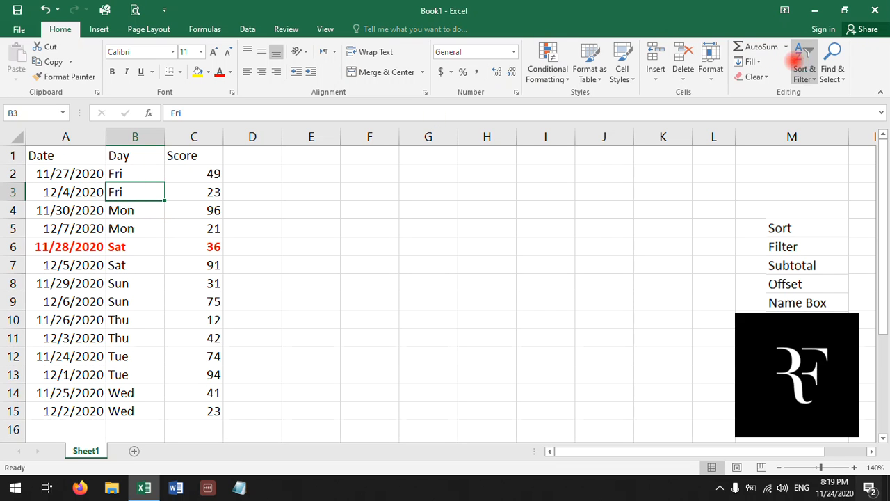
pyautogui.click(801, 70)
pyautogui.click(829, 109)
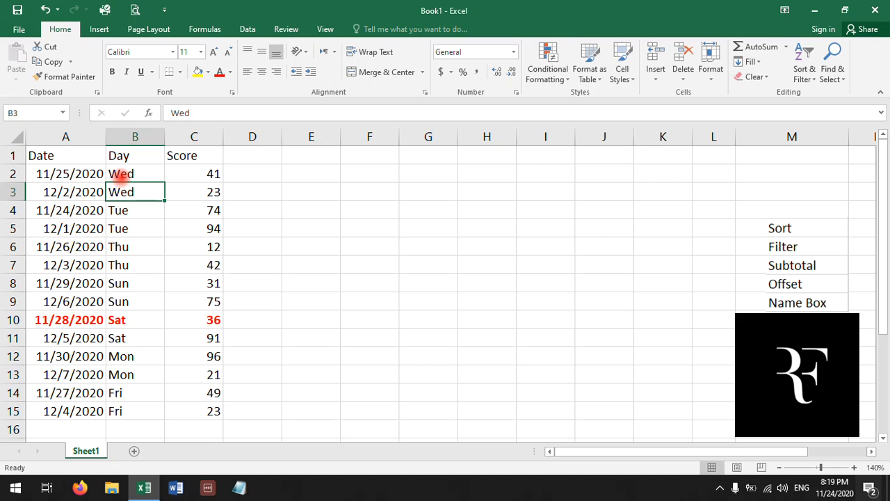
# Point out the header row A1:C1, try a custom Z to A sort on column B with "My data has headers" turned off, and undo it.
pyautogui.click(118, 156)
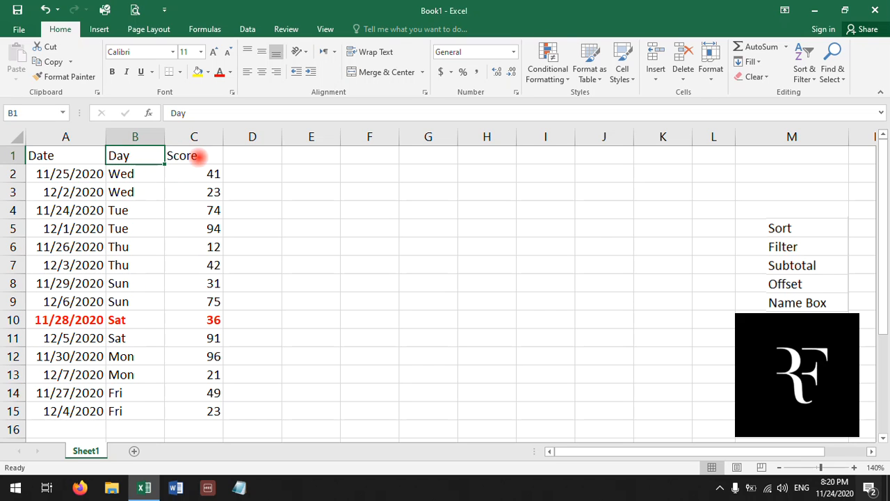
pyautogui.moveTo(191, 157); pyautogui.dragTo(61, 157)
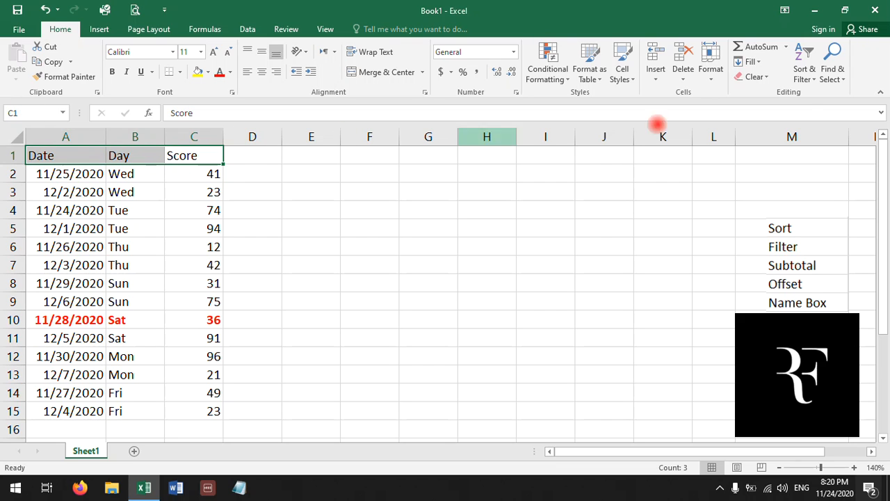
pyautogui.click(135, 189)
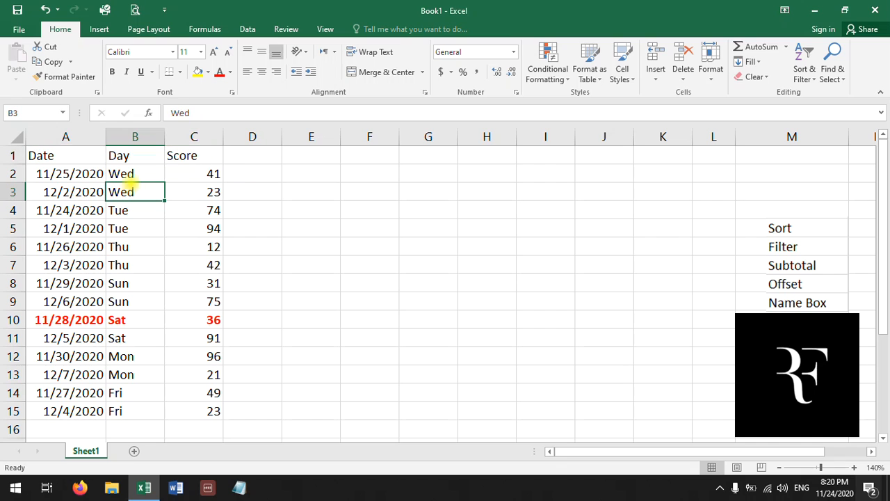
pyautogui.click(805, 73)
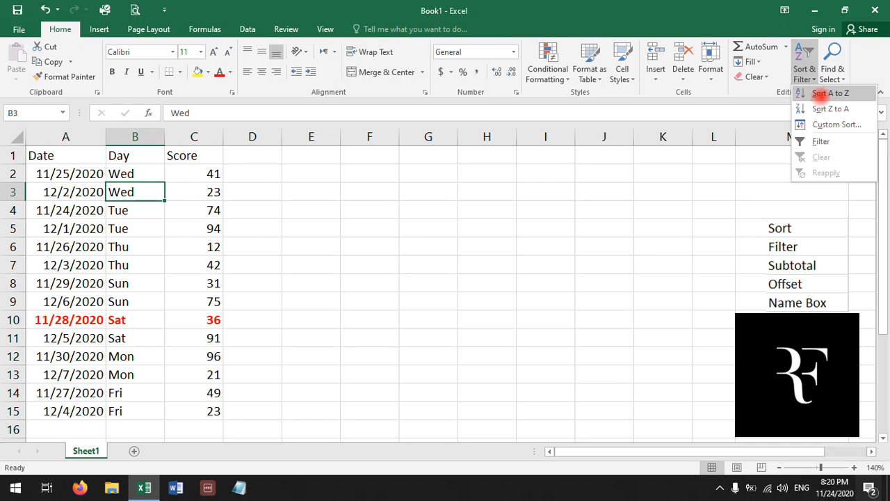
pyautogui.click(835, 124)
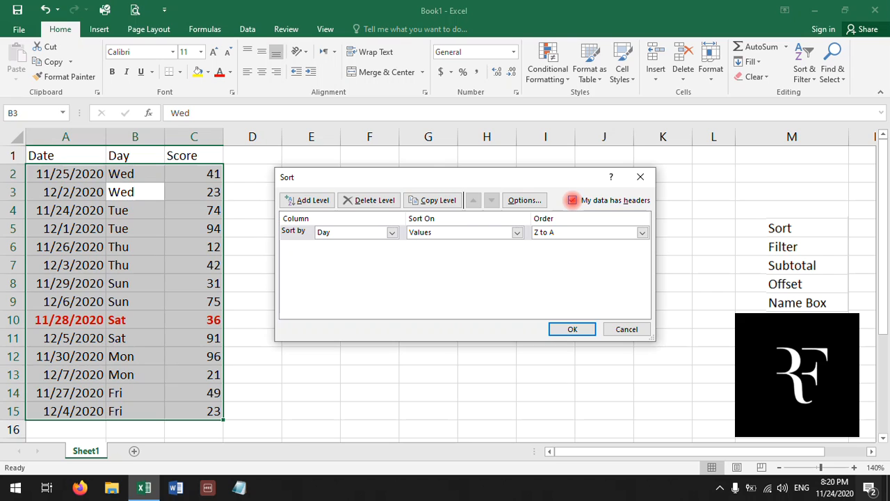
pyautogui.click(571, 200)
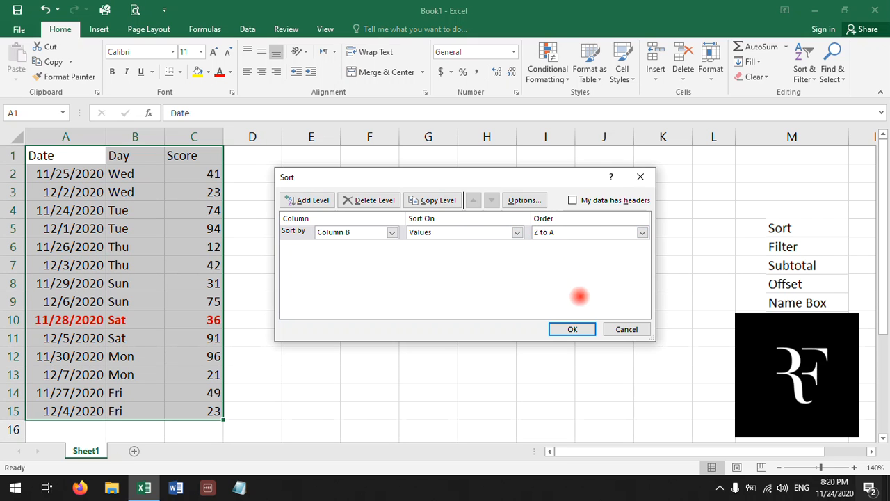
pyautogui.click(572, 329)
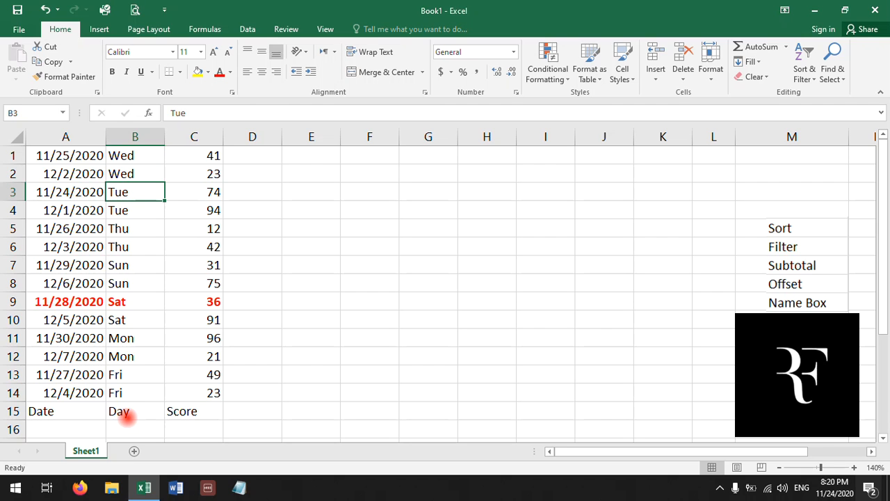
pyautogui.hotkey('ctrl', 'z')
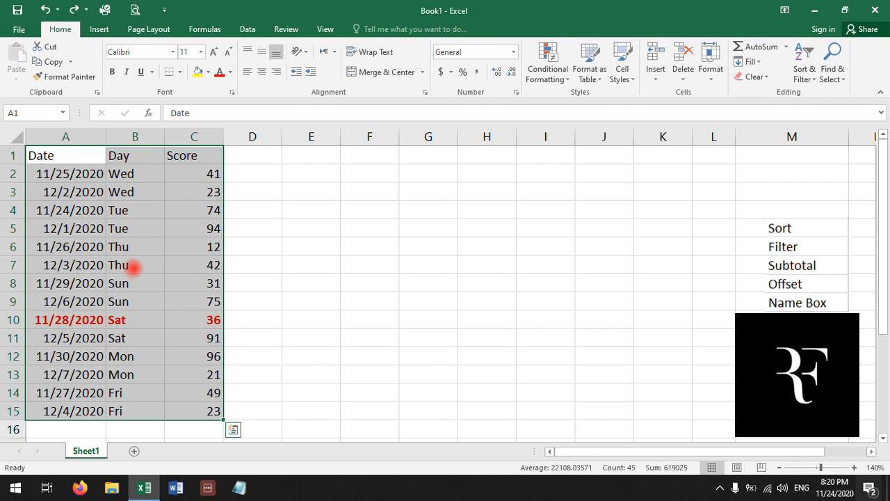
pyautogui.click(133, 267)
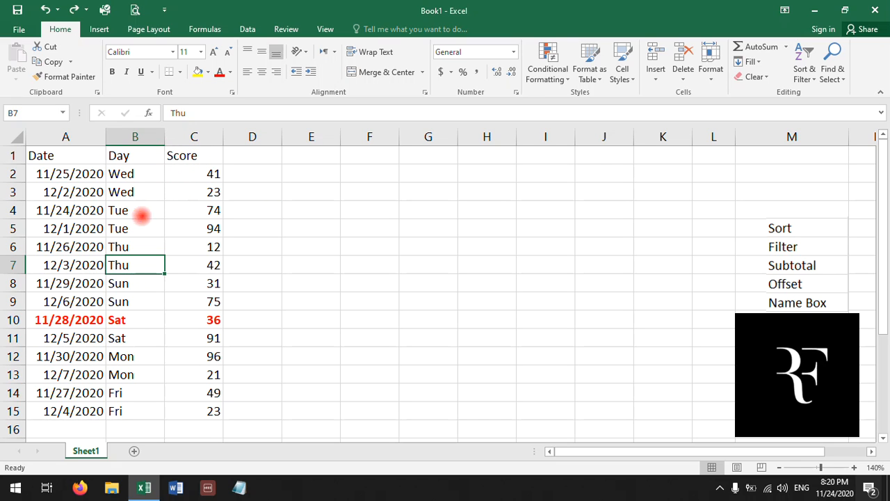
# Try turning on "My data has headers" in the custom sort settings, and cancel the sort.
pyautogui.click(804, 73)
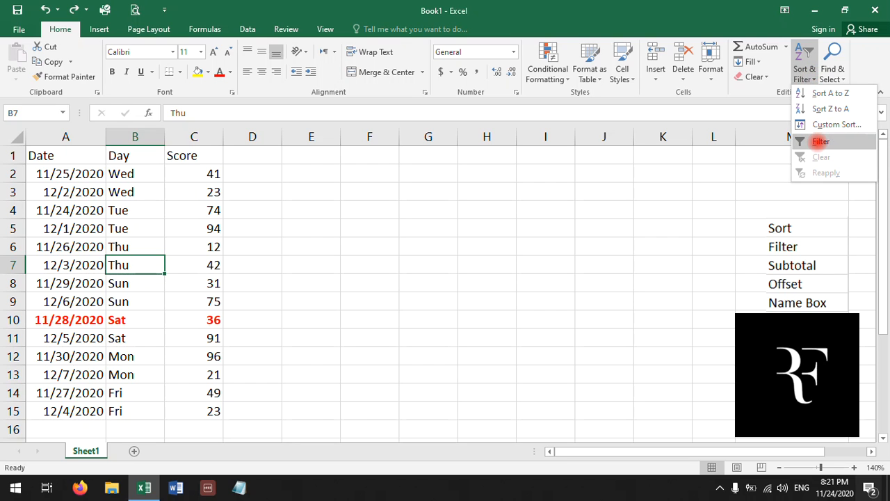
pyautogui.click(825, 125)
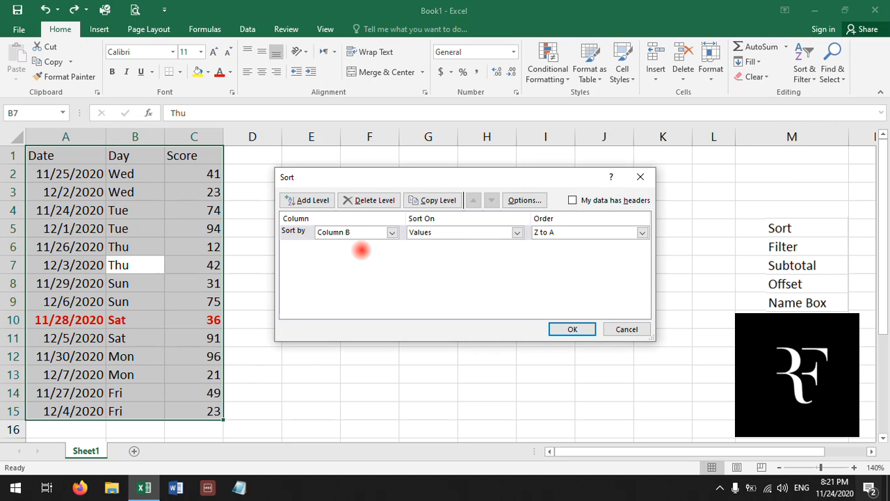
pyautogui.click(574, 199)
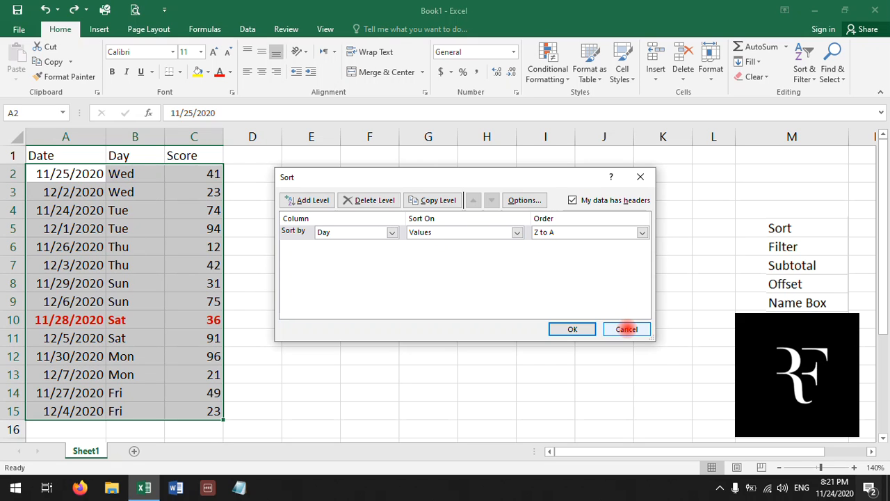
pyautogui.click(625, 329)
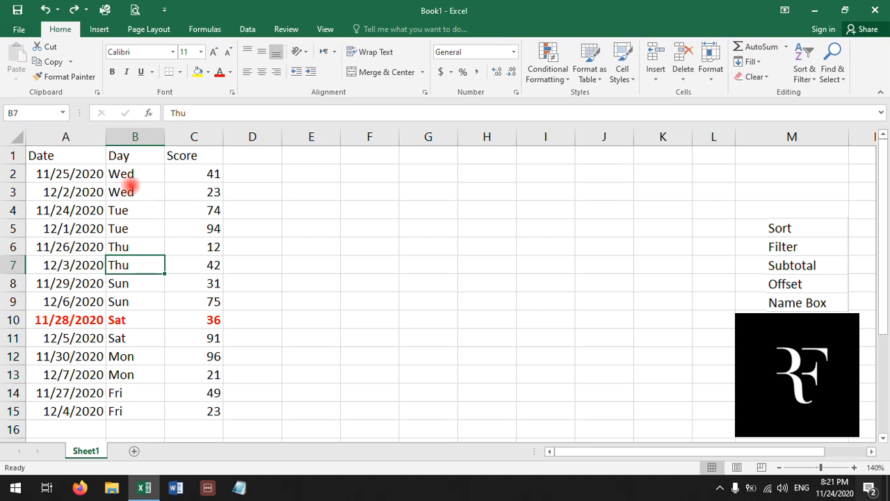
# Sort the table by the Day column from A to Z.
pyautogui.click(138, 175)
pyautogui.click(803, 73)
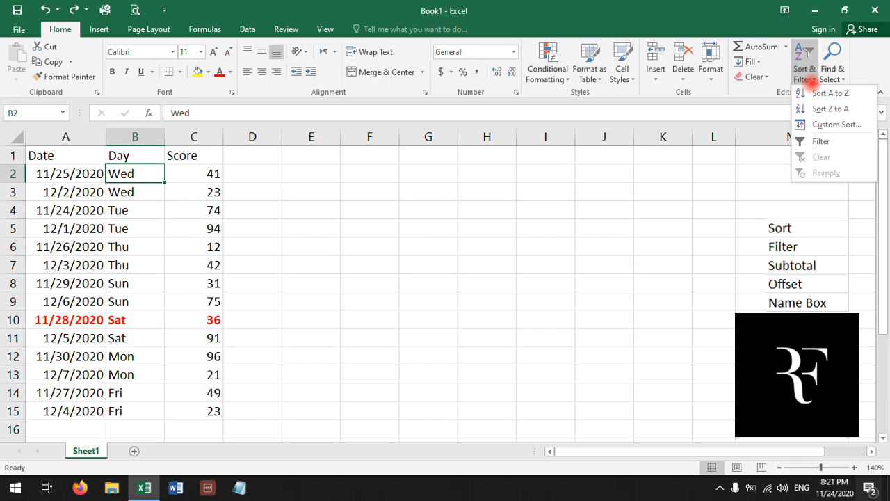
pyautogui.click(807, 90)
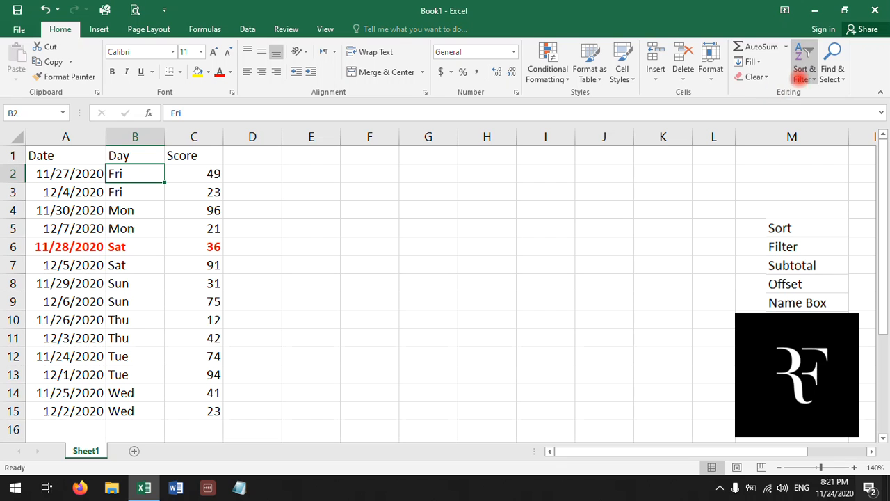
# Set up a custom sort by Day with "My data has headers" turned on.
pyautogui.click(801, 78)
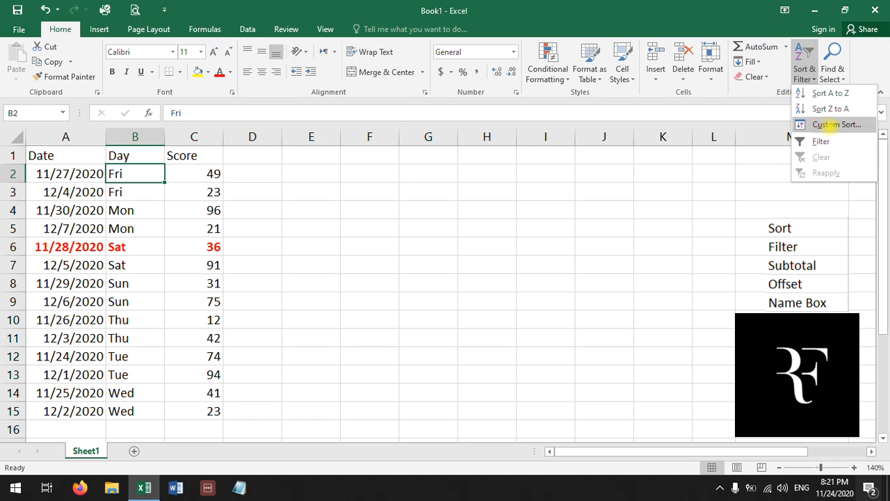
pyautogui.click(827, 124)
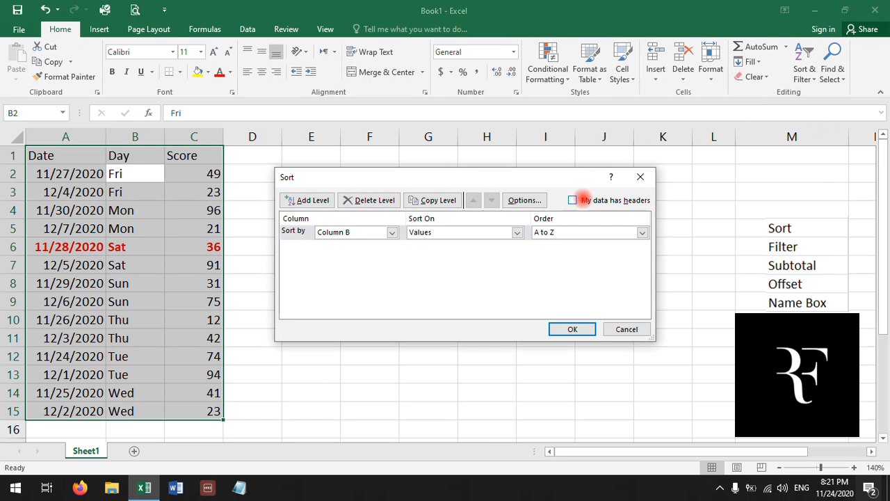
pyautogui.click(572, 199)
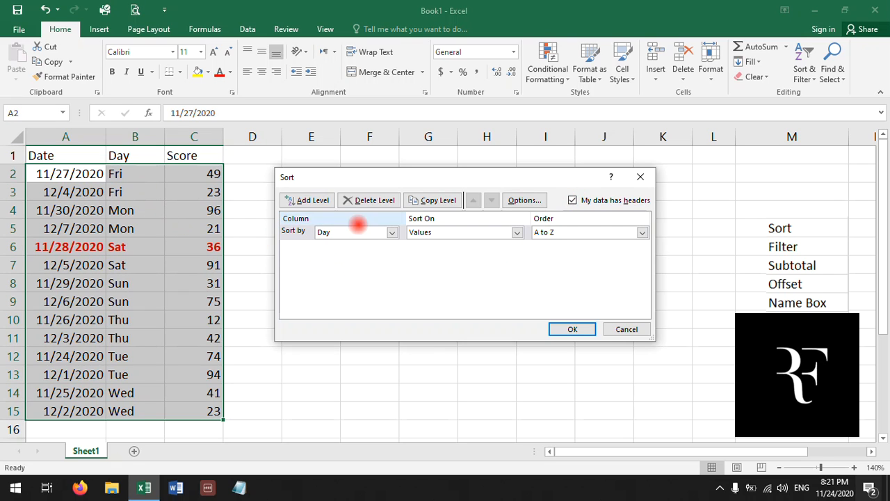
pyautogui.click(391, 232)
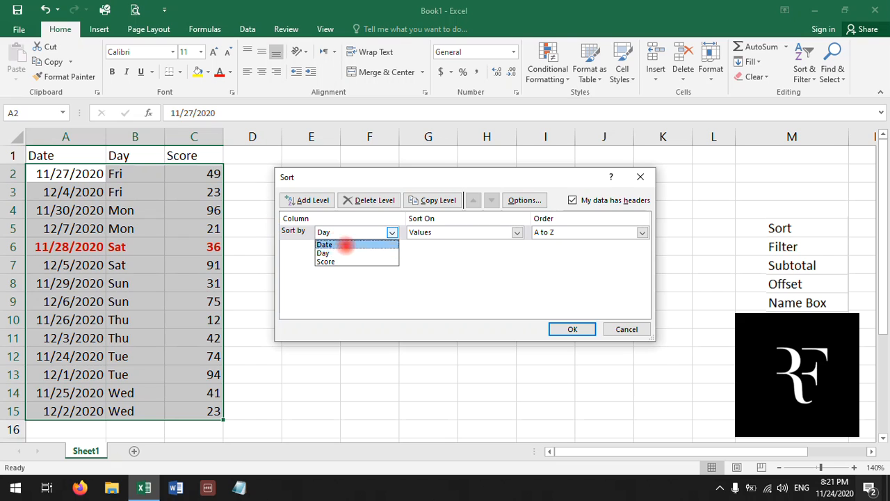
pyautogui.click(331, 253)
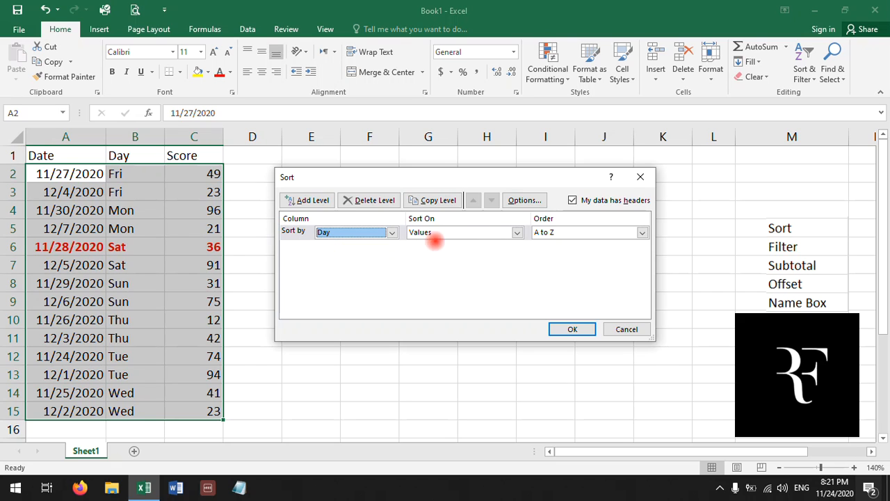
# Compare the available sort columns with "My data has headers" on and off, and turn the option back on.
pyautogui.click(392, 232)
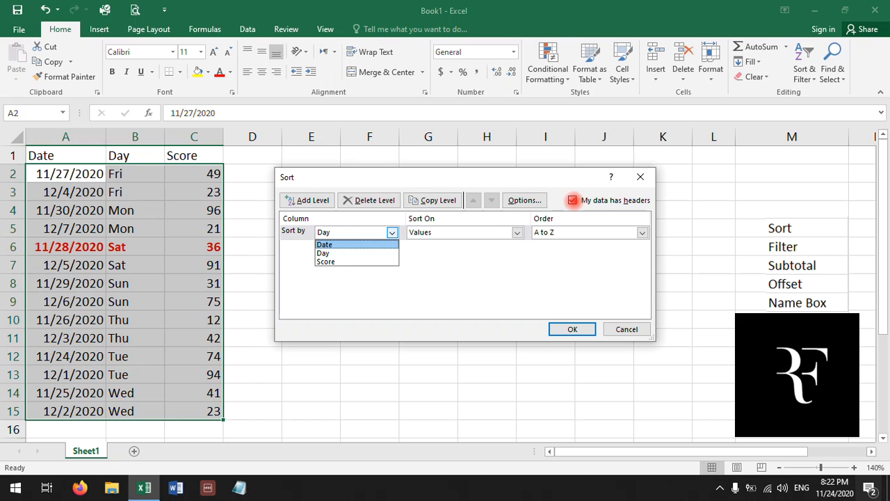
pyautogui.click(571, 199)
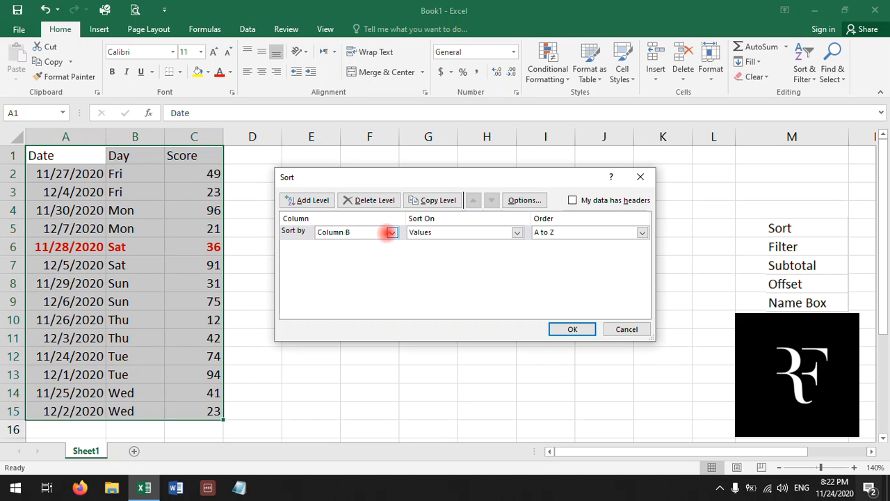
pyautogui.click(391, 233)
pyautogui.click(393, 233)
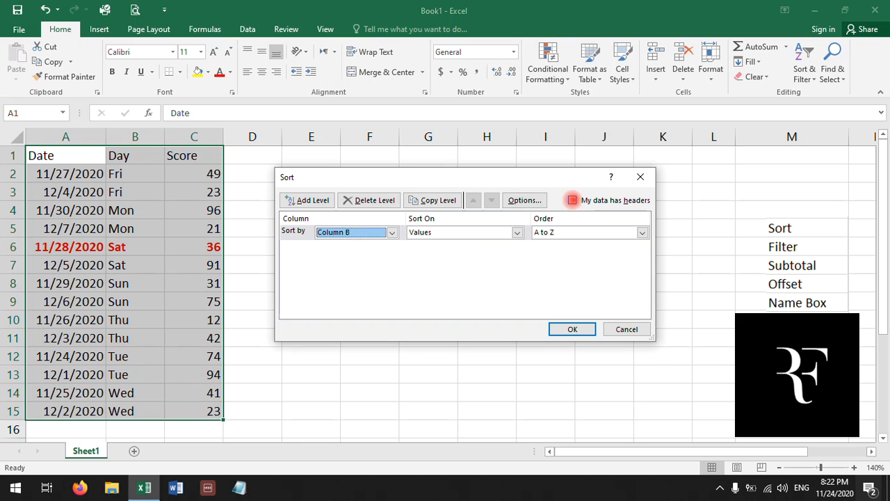
pyautogui.click(572, 199)
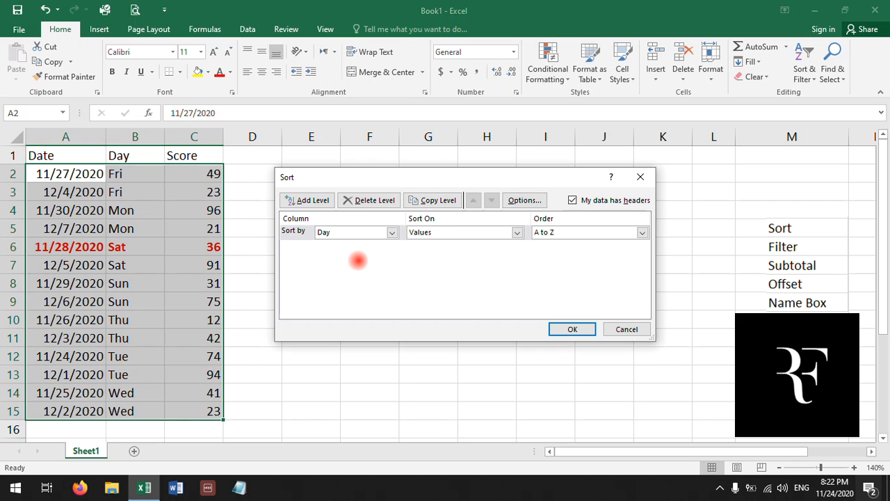
# Add a second sort level by Score from smallest to largest, and apply the custom sort.
pyautogui.click(303, 200)
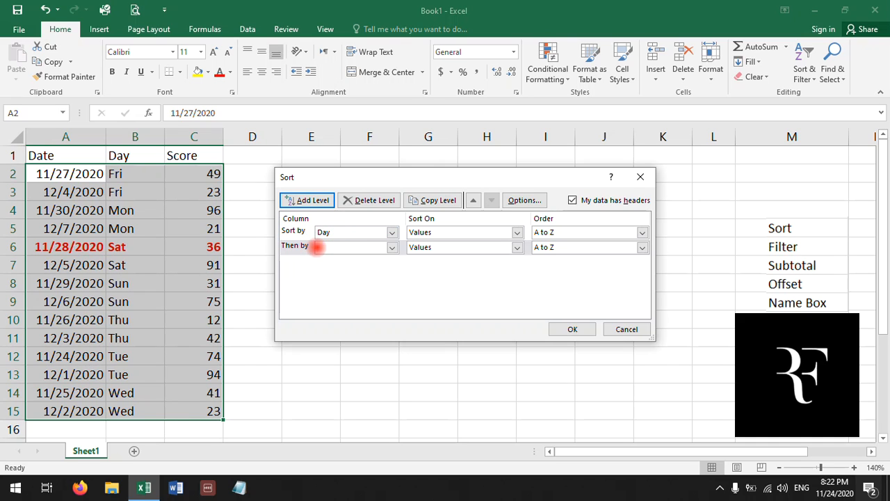
pyautogui.click(392, 247)
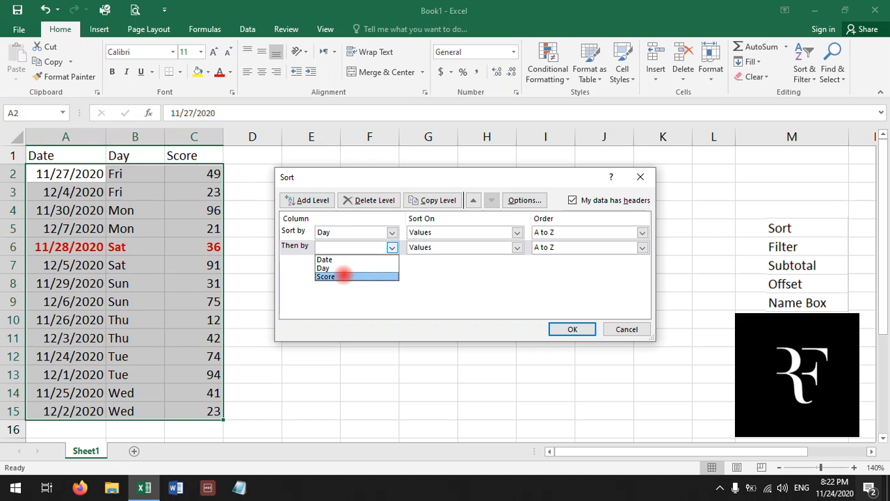
pyautogui.click(341, 276)
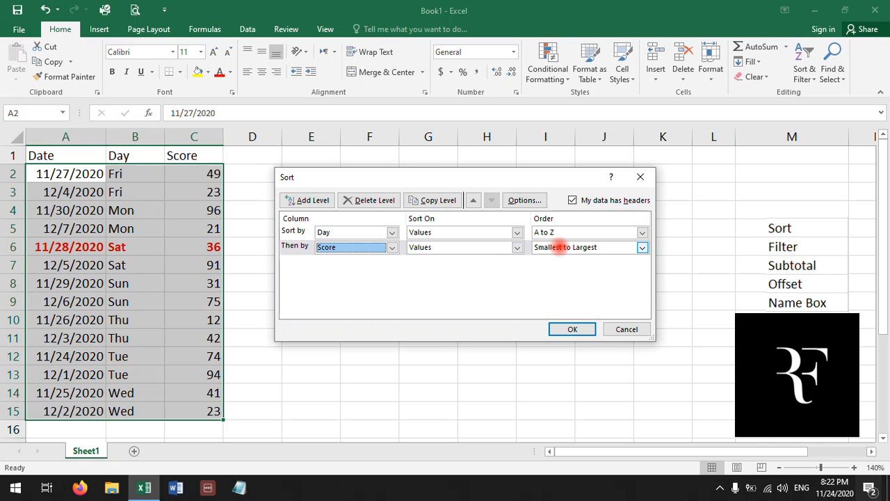
pyautogui.click(581, 330)
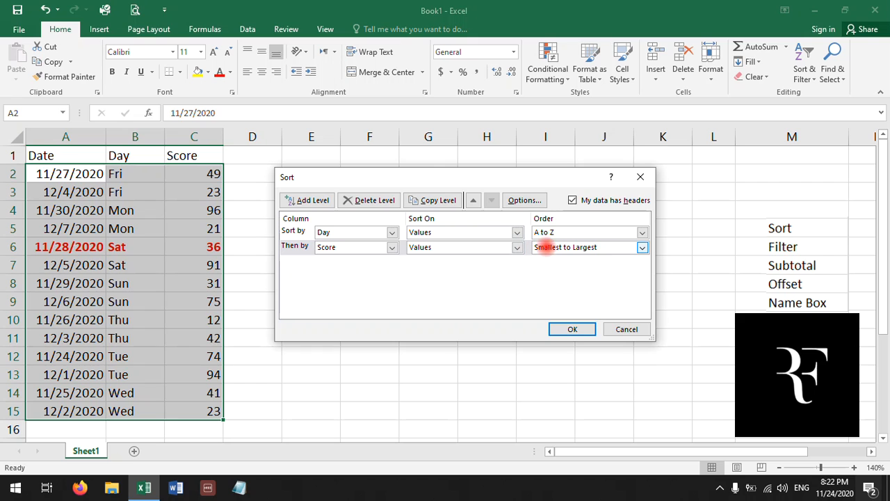
pyautogui.click(571, 328)
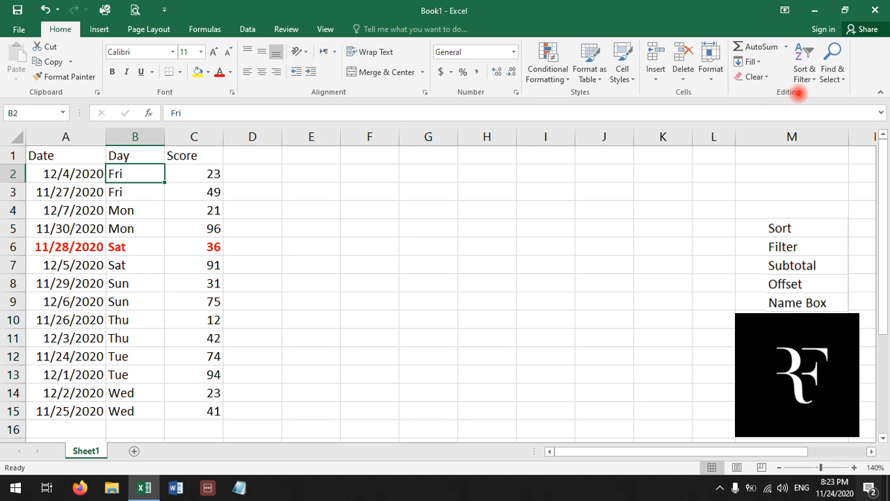
# Review the custom sort levels for Day and Score, and close the settings without changes.
pyautogui.click(807, 73)
pyautogui.click(820, 123)
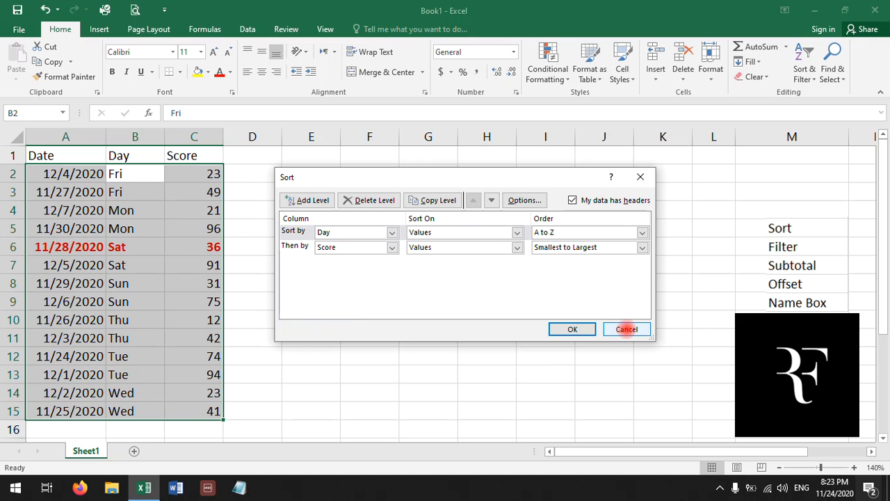
pyautogui.click(626, 329)
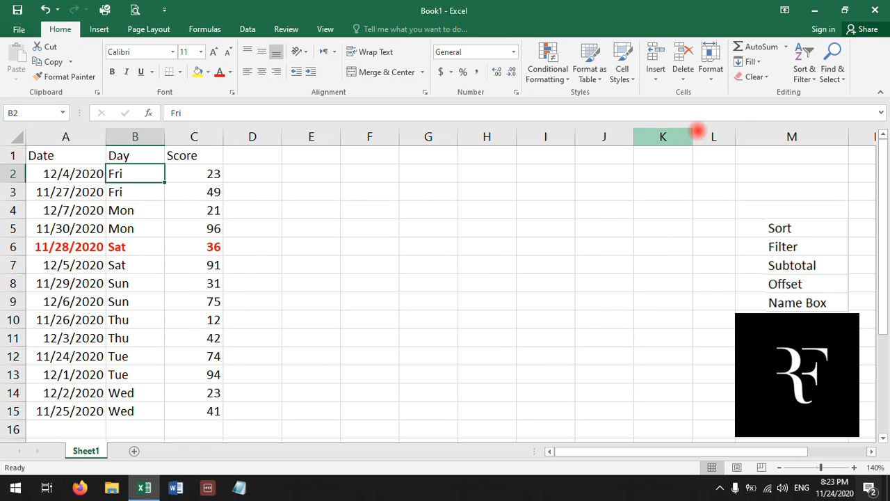
# Turn on filtering for the Date, Day and Score headers, and check the Day column's filter options.
pyautogui.click(801, 75)
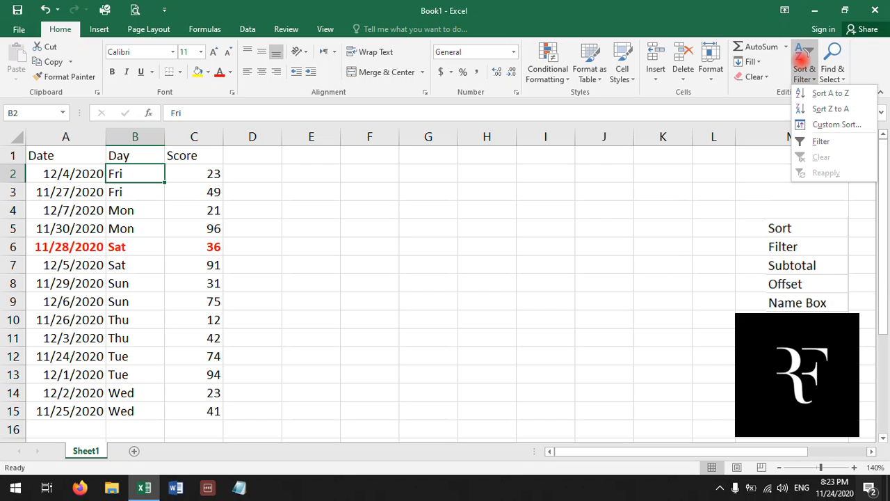
pyautogui.click(801, 141)
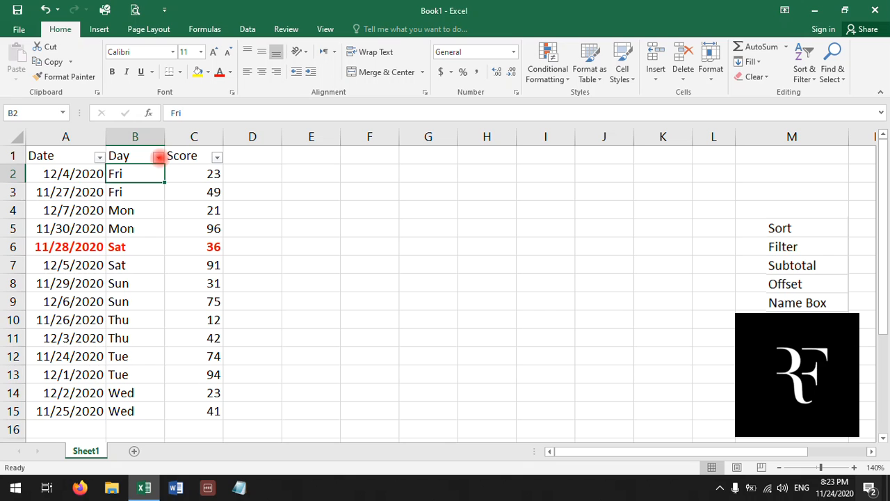
pyautogui.click(158, 157)
pyautogui.click(158, 157)
# Sort the filter-enabled table by Date from oldest to newest, and view the Day column's filter options.
pyautogui.click(64, 192)
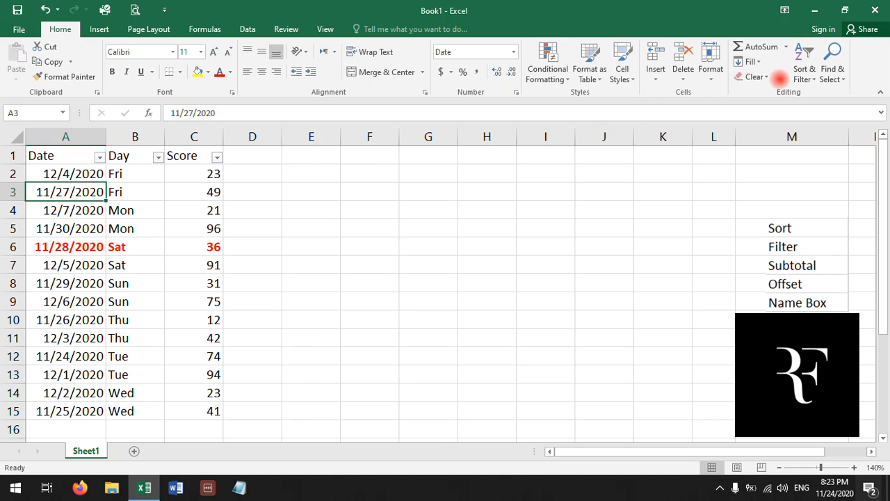
pyautogui.click(803, 71)
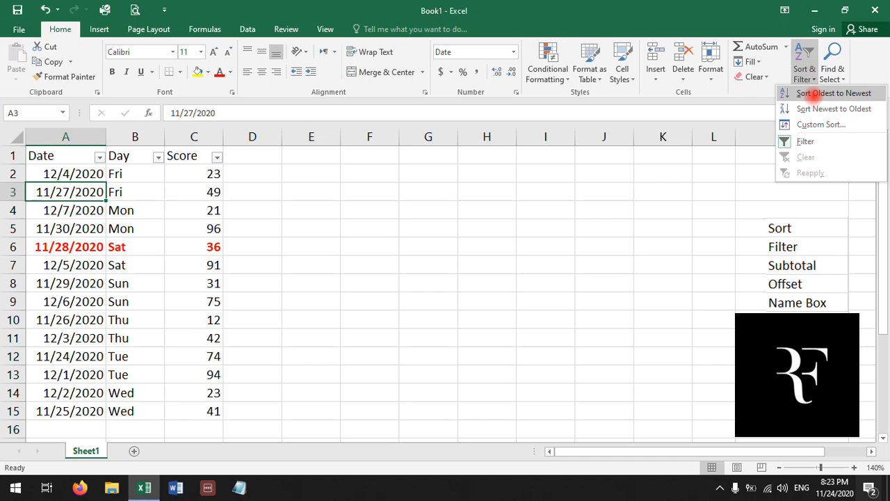
pyautogui.click(817, 94)
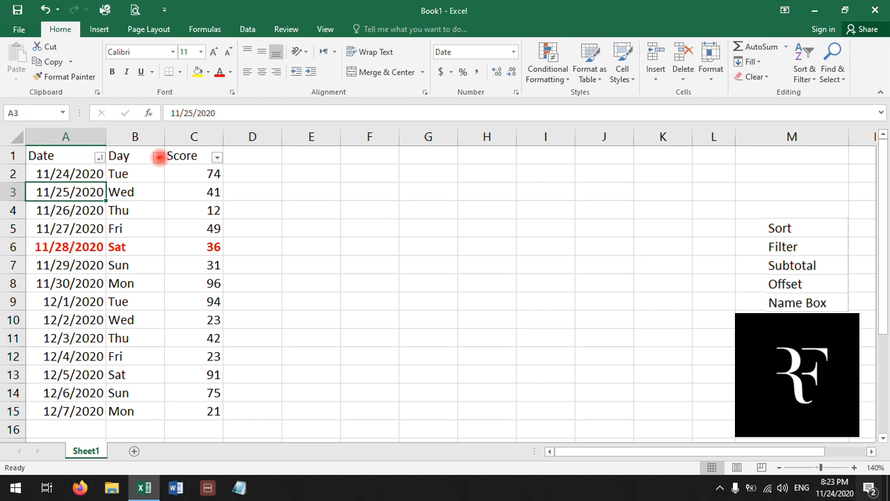
pyautogui.click(159, 156)
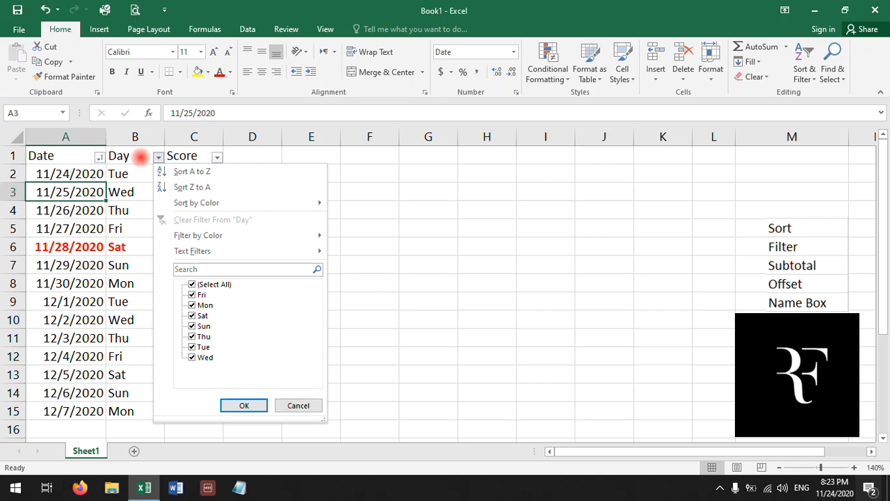
pyautogui.click(138, 157)
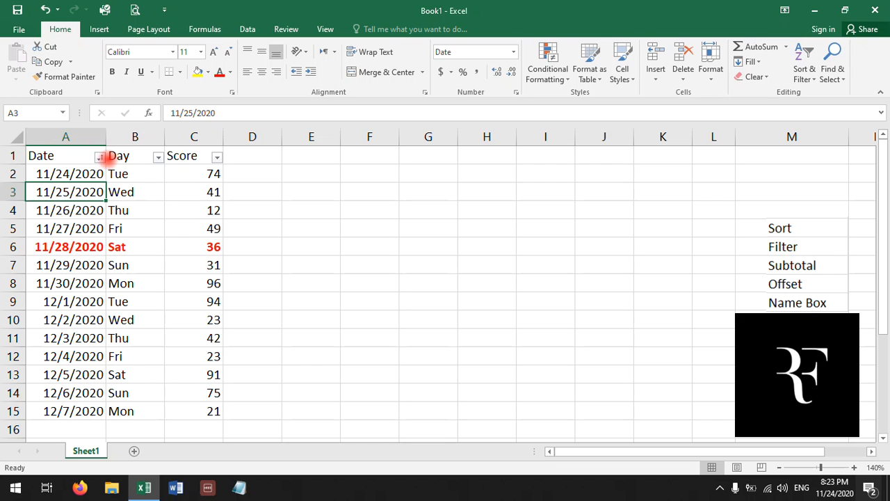
# Filter the Day column to show only Sat and Sun.
pyautogui.click(159, 158)
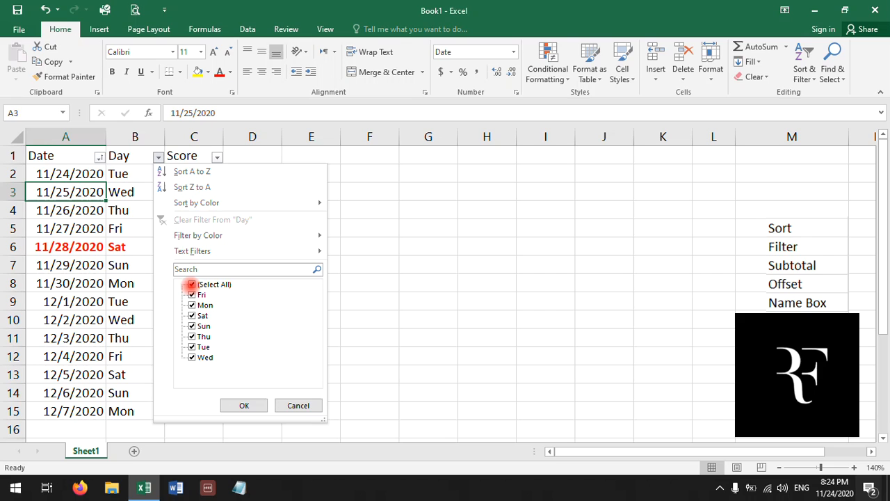
pyautogui.click(191, 284)
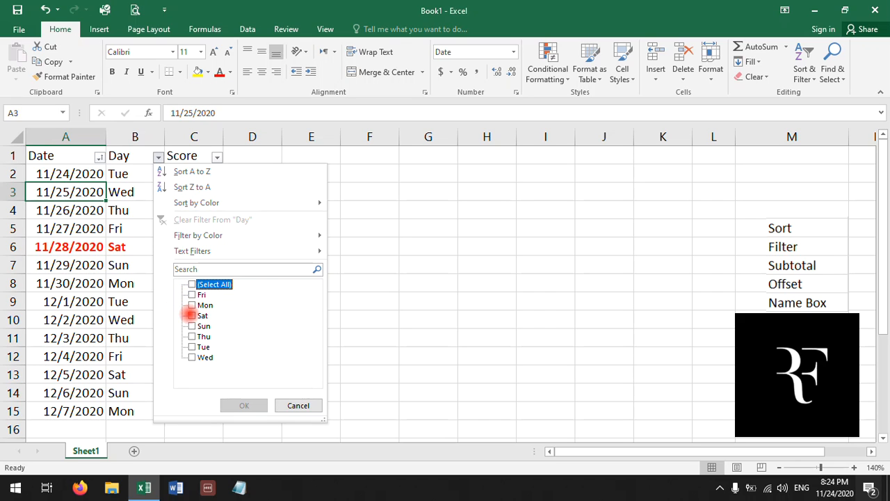
pyautogui.click(191, 315)
pyautogui.click(191, 325)
pyautogui.click(243, 405)
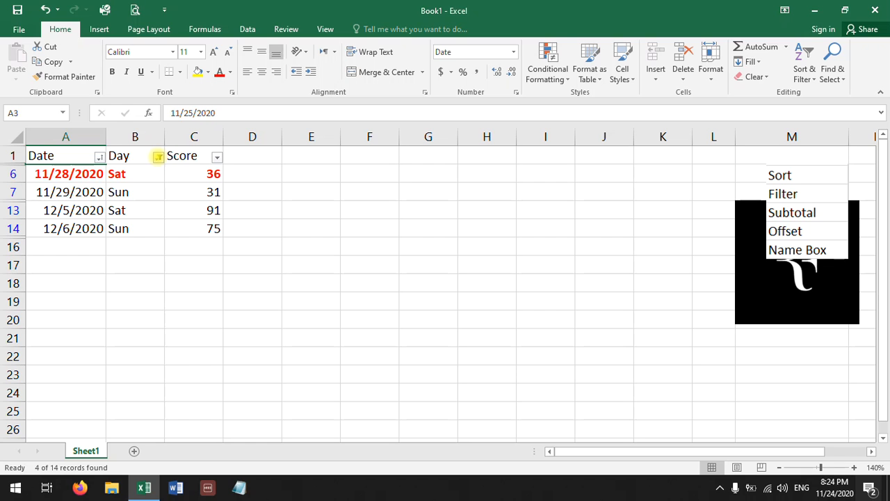
# Restore all weekdays in the Day column's filter, and select the score in cell C4.
pyautogui.click(159, 157)
pyautogui.click(192, 284)
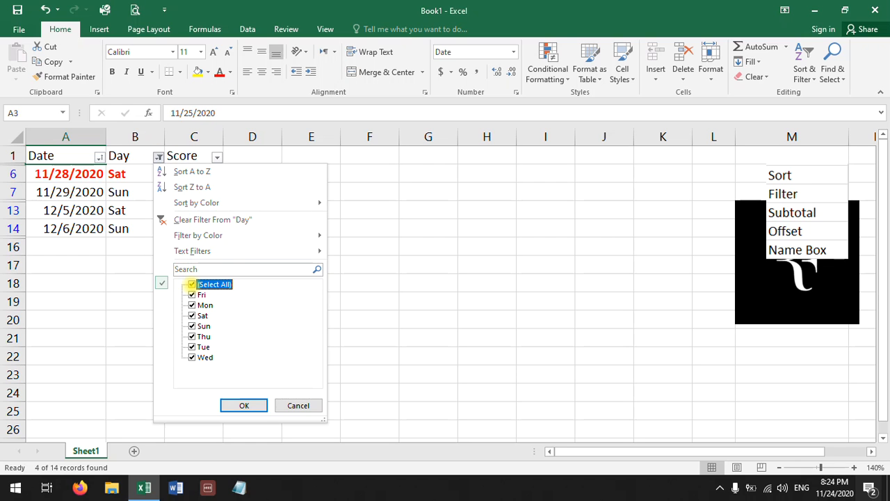
pyautogui.click(251, 405)
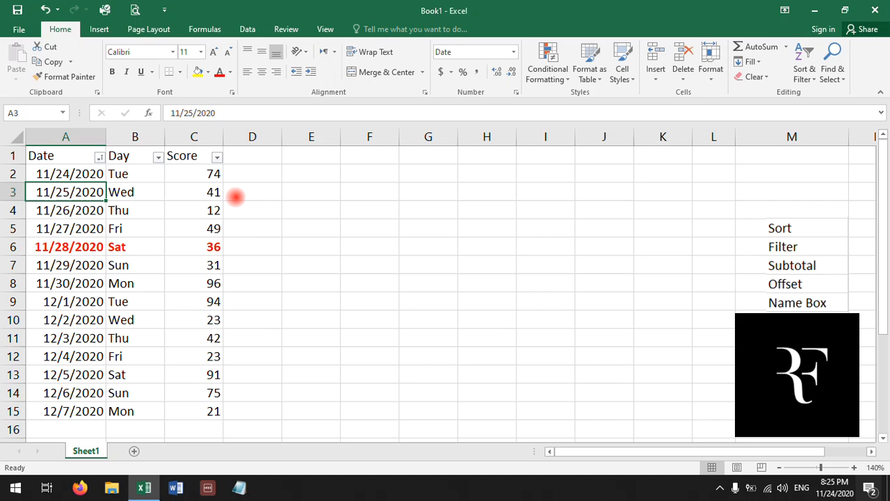
pyautogui.click(202, 211)
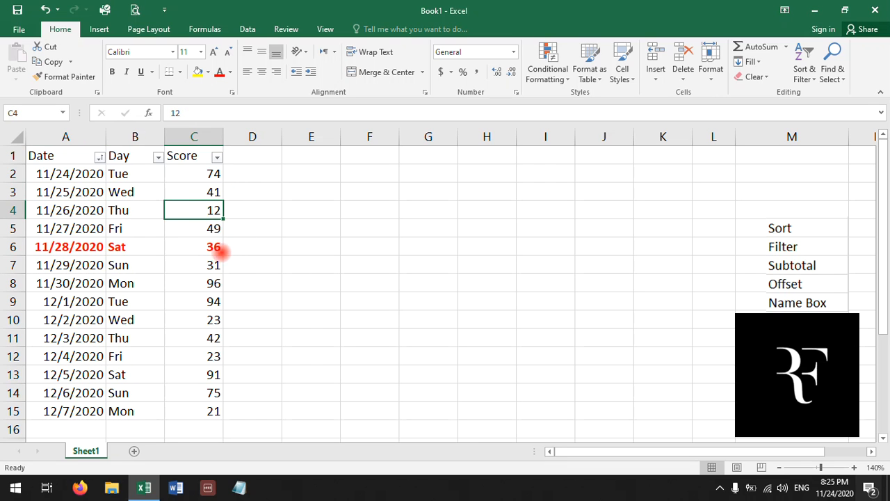
# Total the scores in C2:C15 with AutoSum in cell C16, and select the total to view its formula.
pyautogui.scroll(-1, 199, 247)
pyautogui.scroll(1, 200, 246)
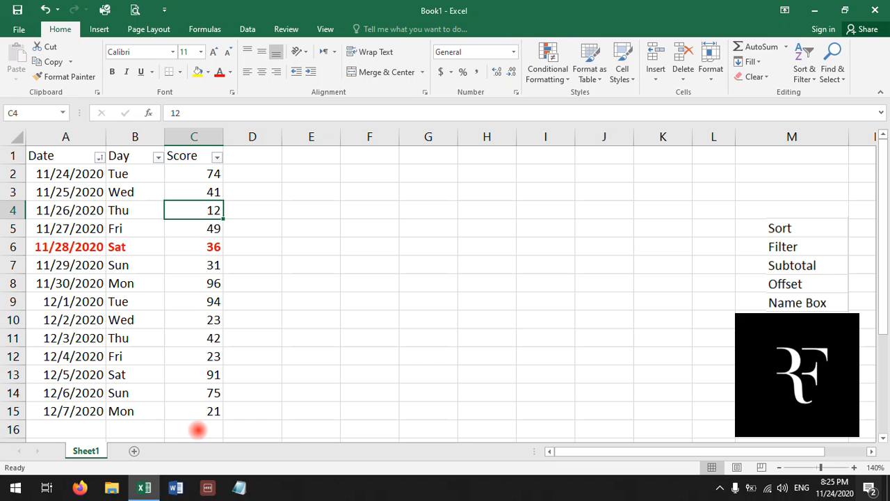
pyautogui.click(198, 430)
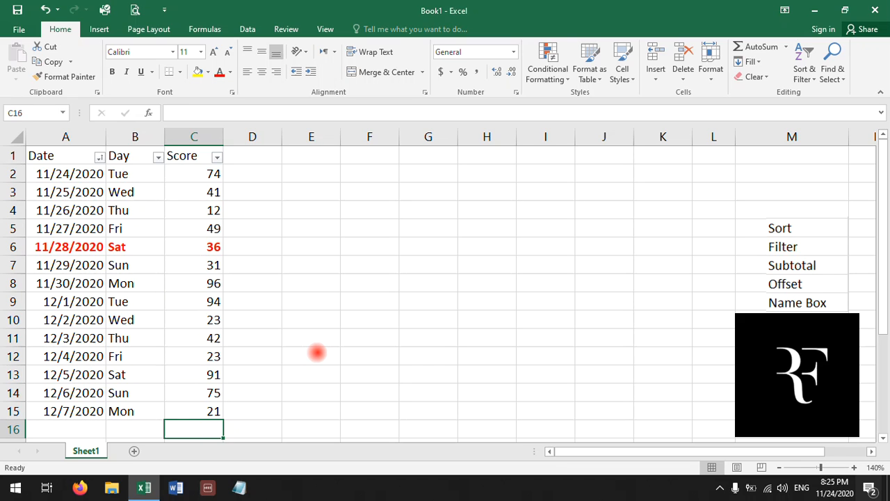
pyautogui.click(755, 45)
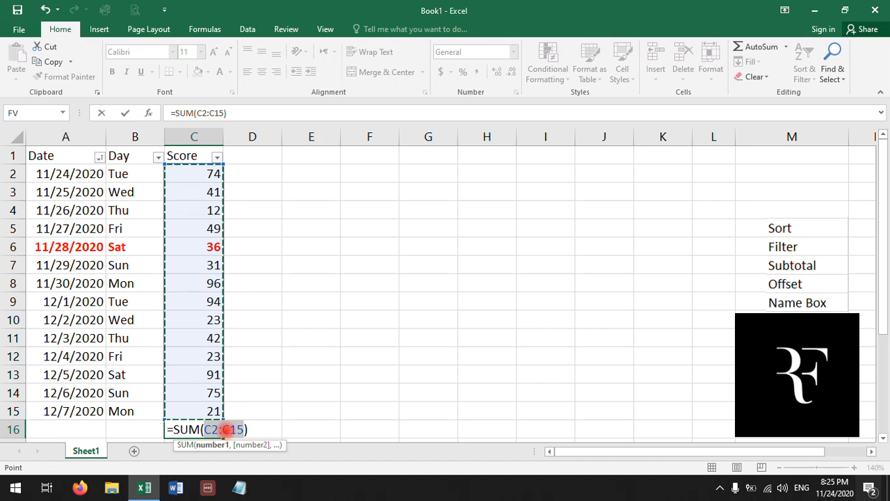
pyautogui.press('Return')
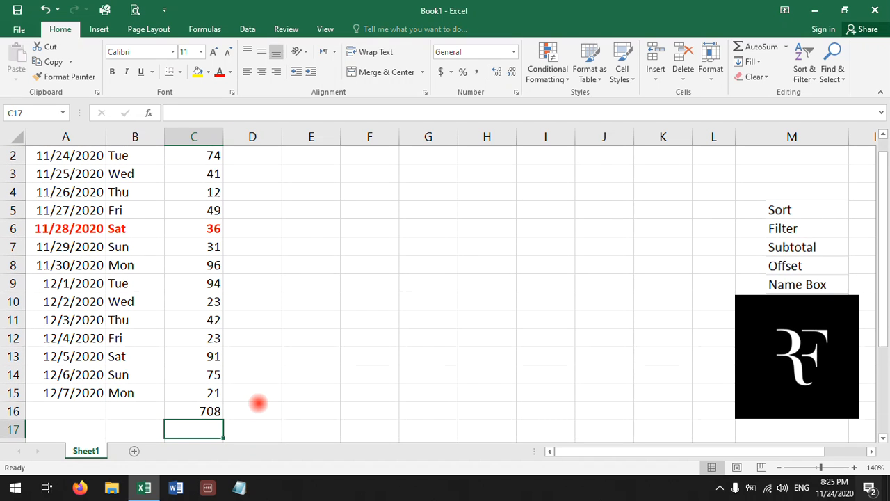
pyautogui.click(210, 411)
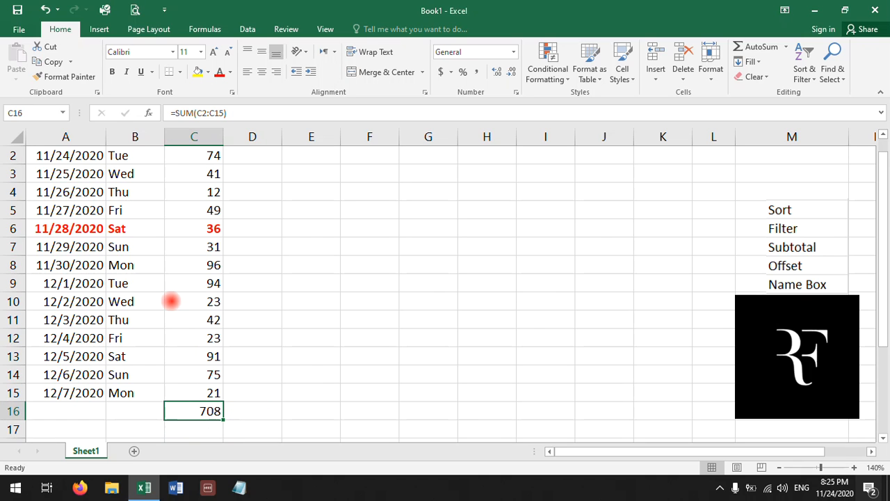
# Try filtering the Day column to only Sat and Sun with the total directly below the scores, and undo the filter.
pyautogui.scroll(1, 173, 299)
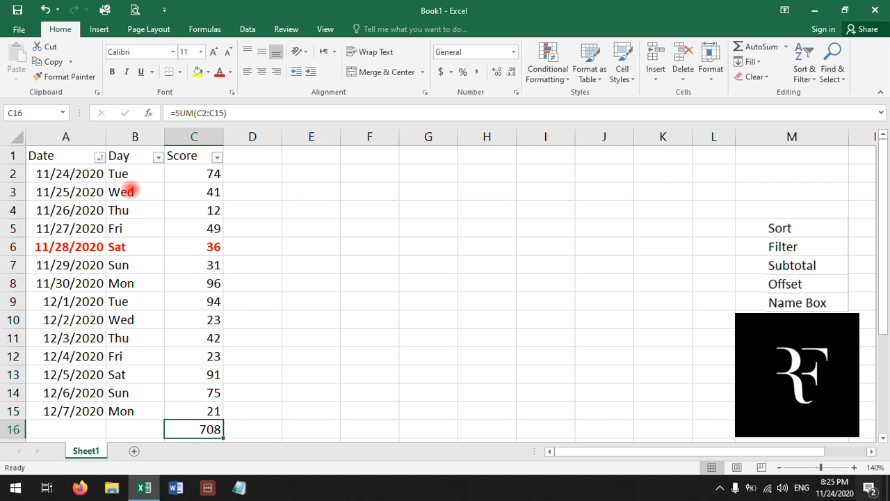
pyautogui.click(158, 158)
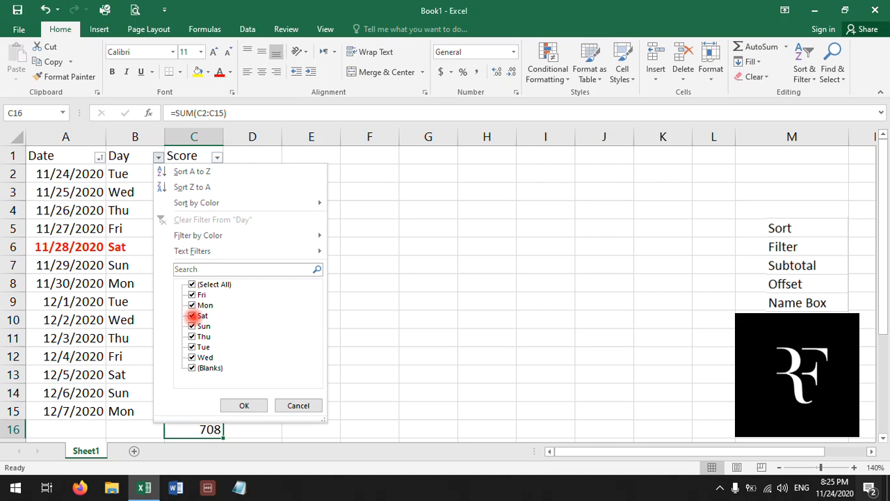
pyautogui.click(192, 283)
pyautogui.click(191, 315)
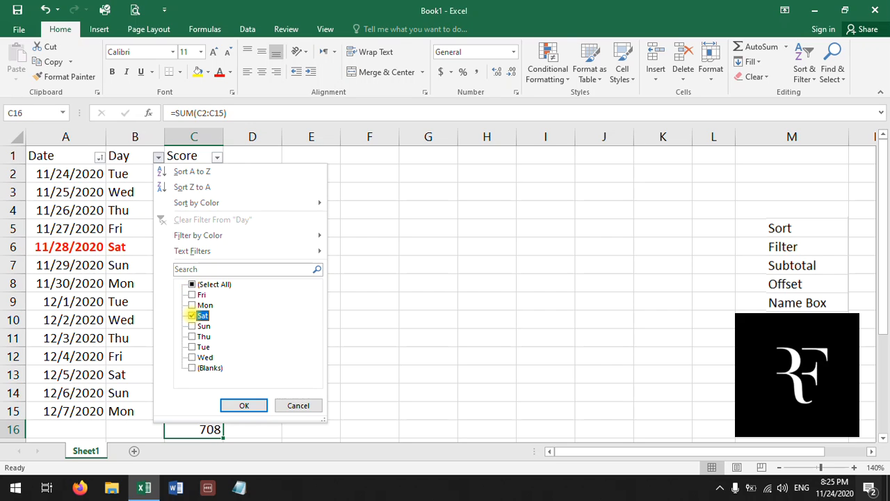
pyautogui.click(191, 326)
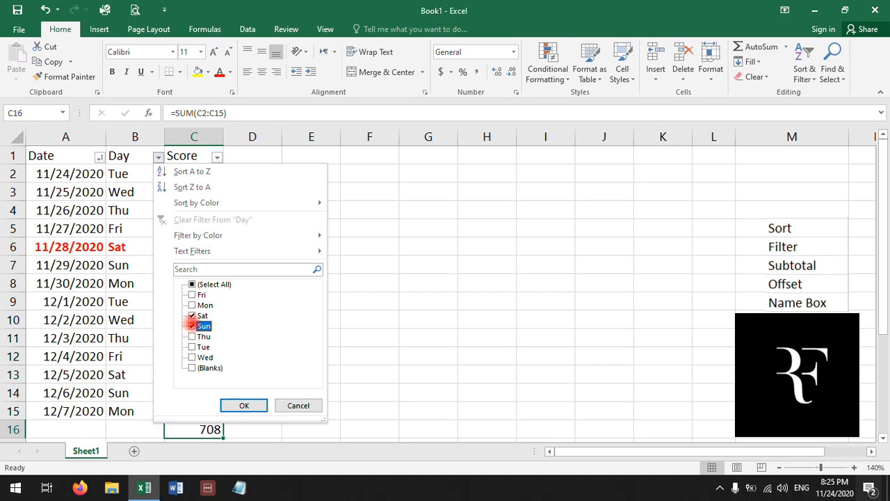
pyautogui.click(241, 406)
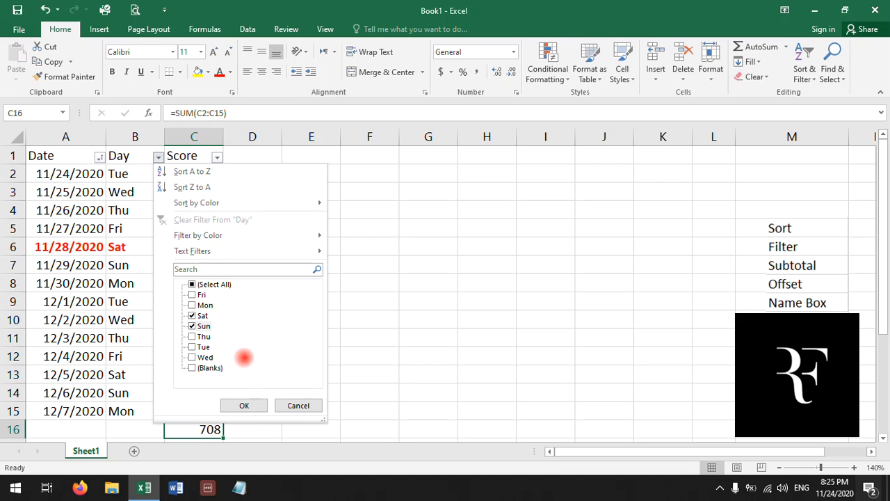
pyautogui.click(244, 406)
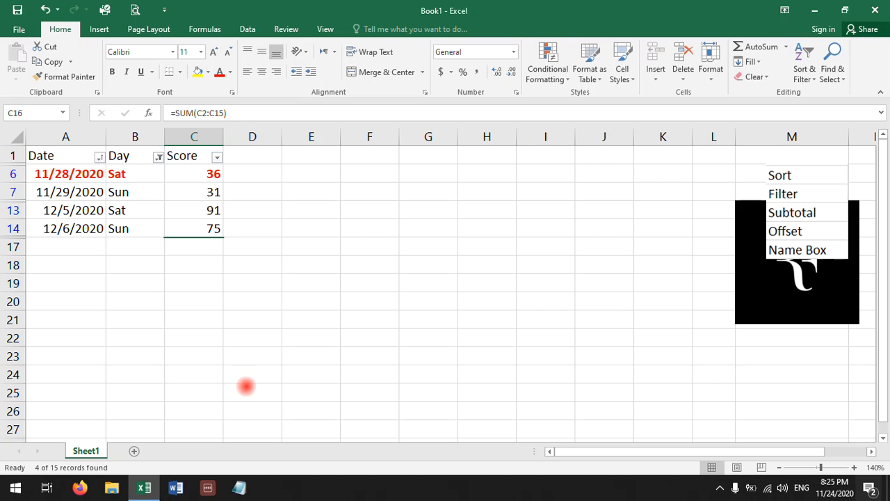
pyautogui.click(195, 247)
pyautogui.click(195, 247)
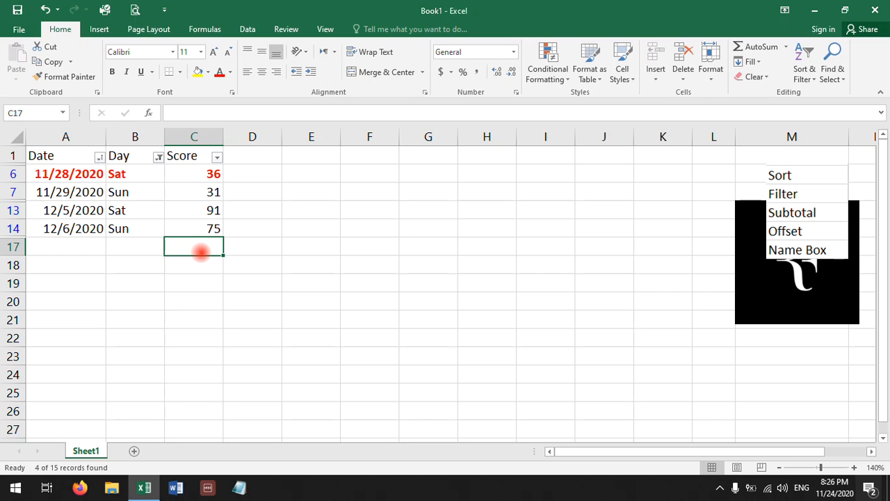
pyautogui.hotkey('ctrl', 'z')
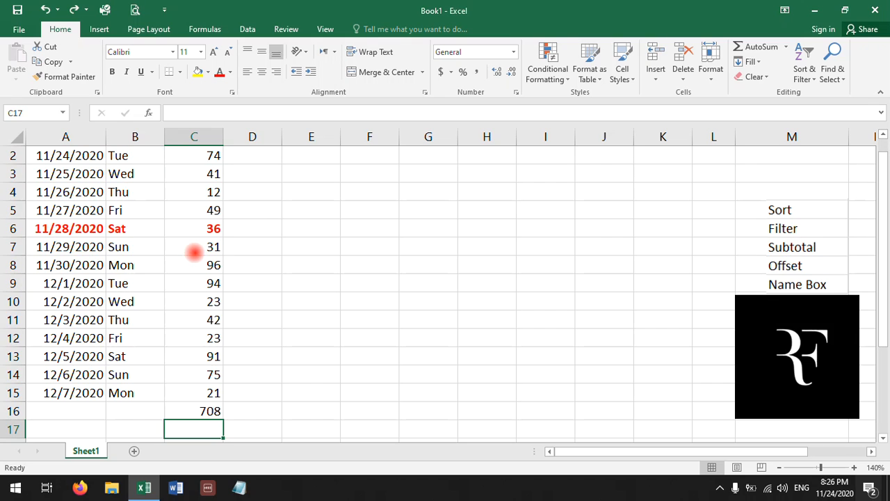
# Move the score total from C16 to C17, and check the Day column's filter options.
pyautogui.click(202, 410)
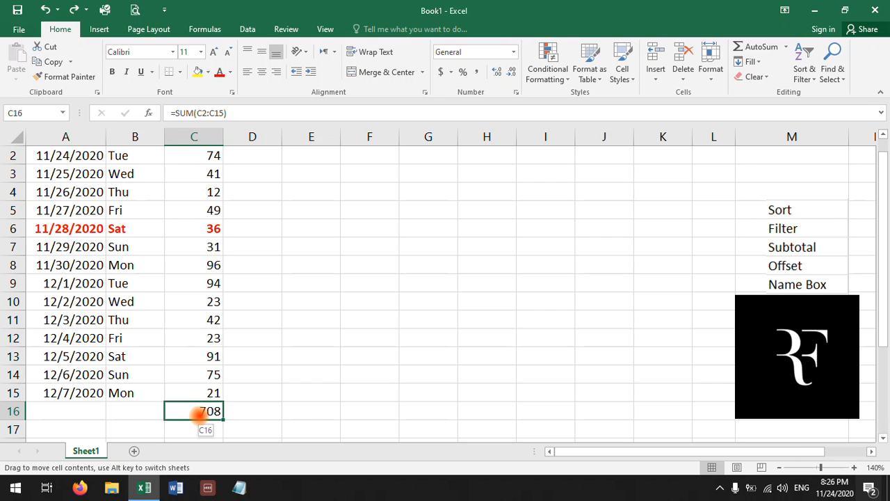
pyautogui.moveTo(199, 413); pyautogui.dragTo(199, 425)
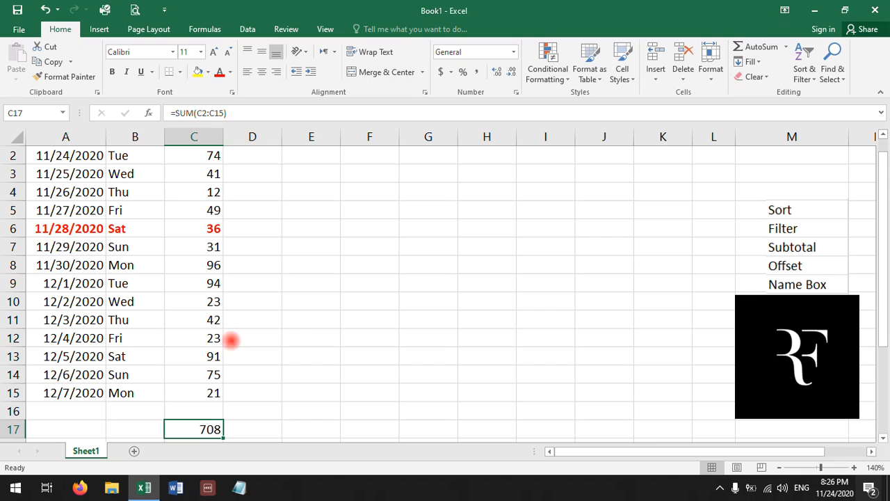
pyautogui.scroll(1, 185, 261)
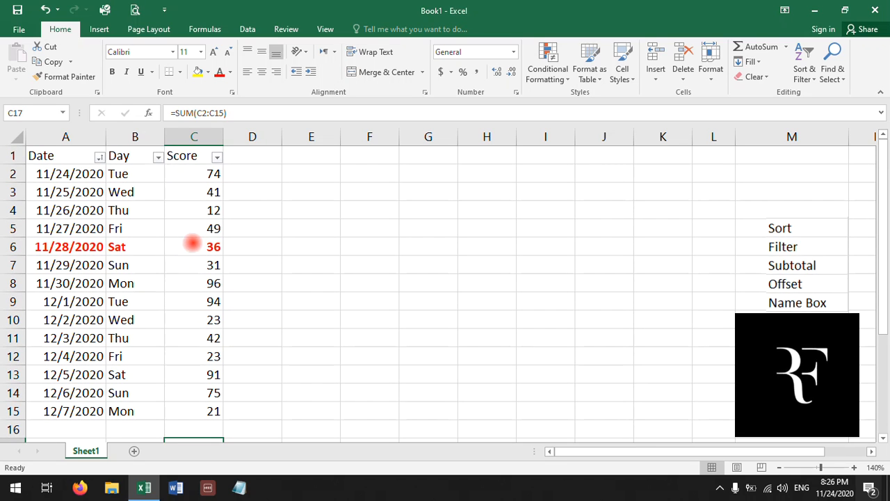
pyautogui.click(159, 158)
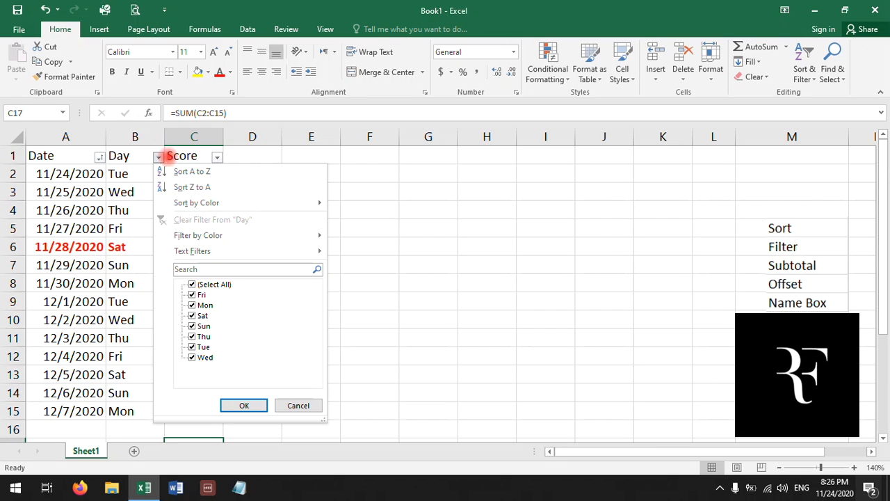
pyautogui.click(334, 8)
pyautogui.scroll(-1, 213, 368)
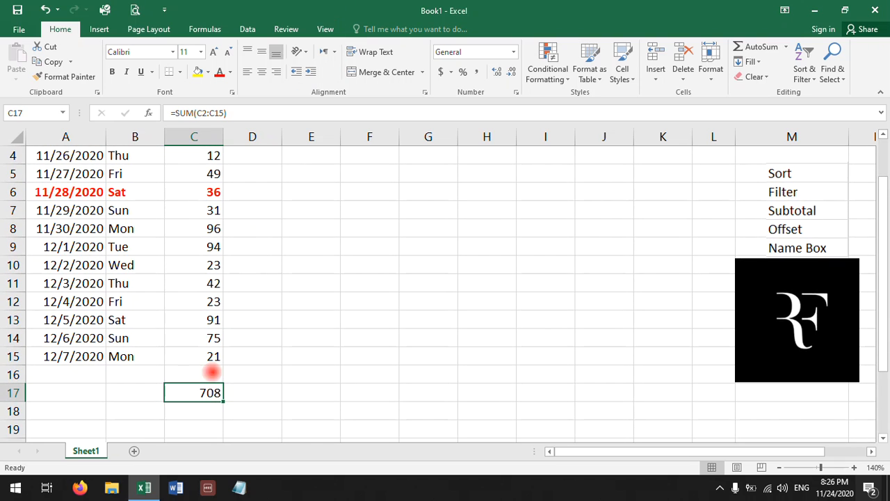
pyautogui.scroll(1, 202, 368)
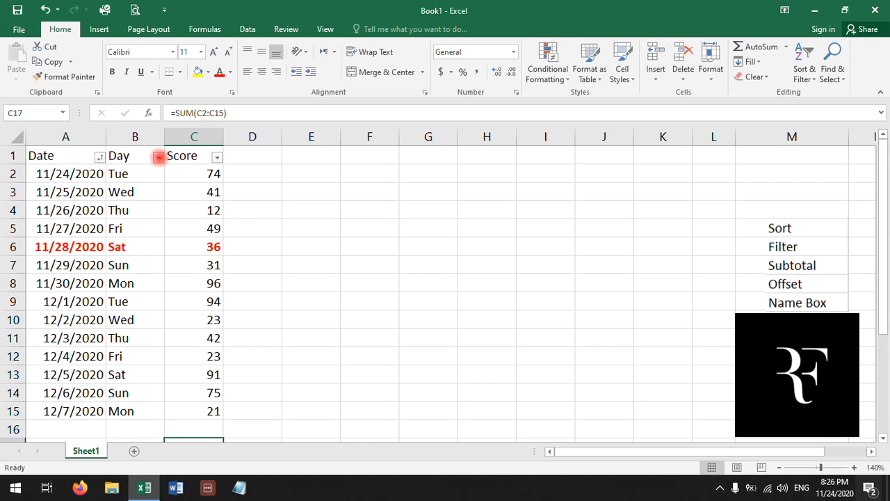
# Filter the Day column to show only Fri.
pyautogui.click(159, 156)
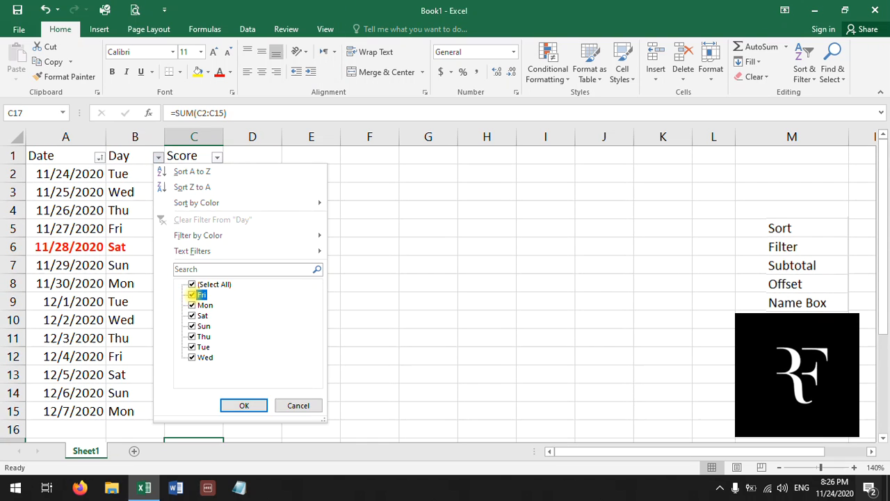
pyautogui.click(192, 284)
pyautogui.click(192, 295)
pyautogui.click(239, 403)
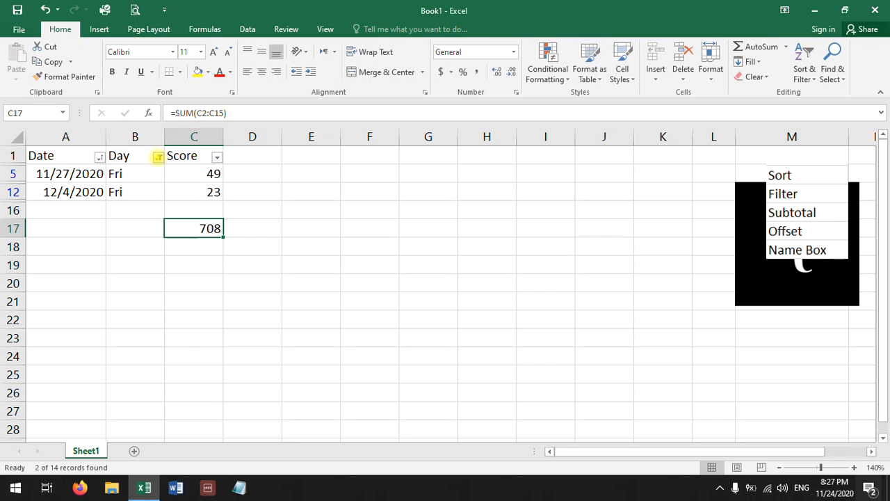
# Reselect all weekdays in the Day column's filter to bring back every row.
pyautogui.click(159, 157)
pyautogui.click(192, 284)
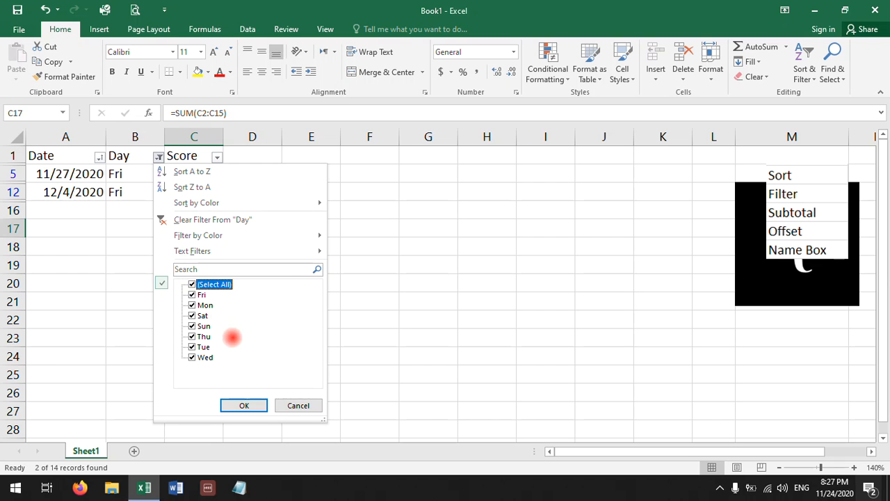
pyautogui.click(243, 405)
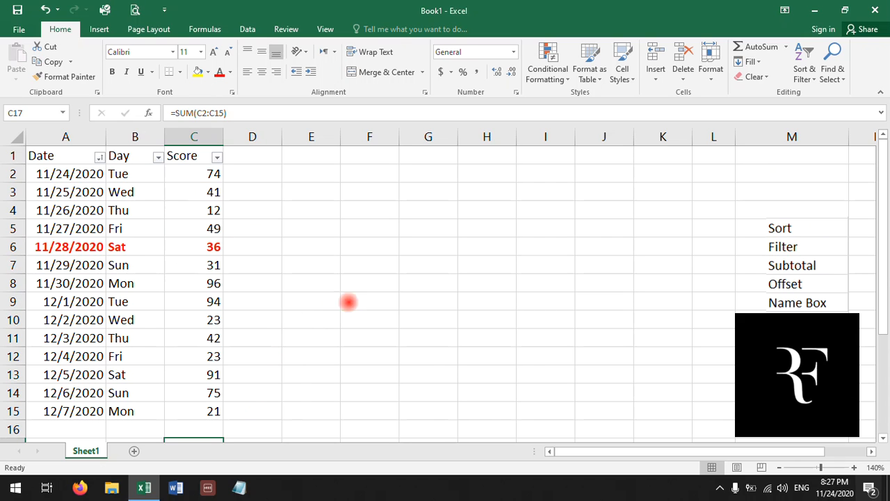
# Move the topic list picture to columns K and L, beside the black logo picture, and deselect it.
pyautogui.moveTo(780, 264); pyautogui.dragTo(645, 373)
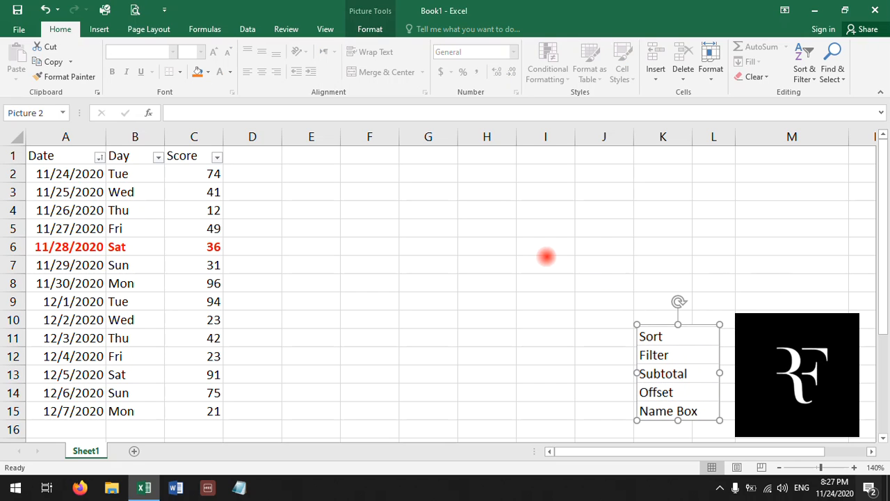
pyautogui.click(525, 257)
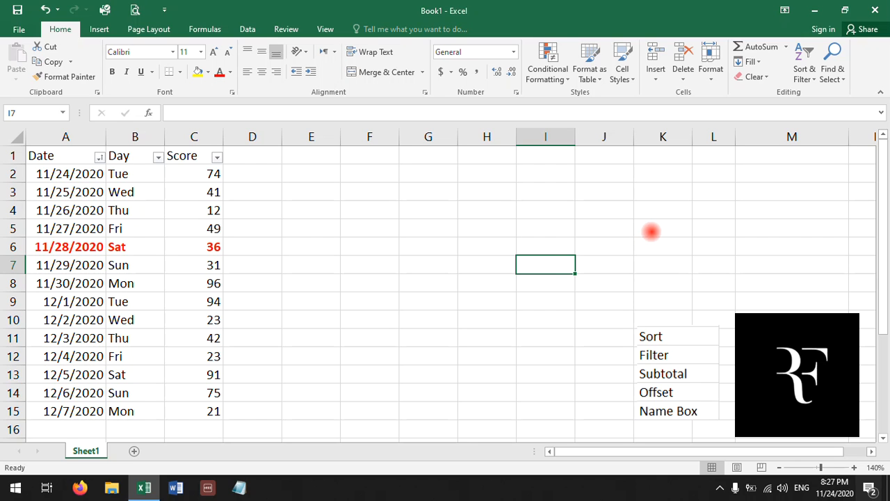
# Replace the SUM total in C17 with a SUBTOTAL formula using function 9 (SUM) over the scores, =SUBTOTAL(9,C2:C15.
pyautogui.scroll(-1, 315, 361)
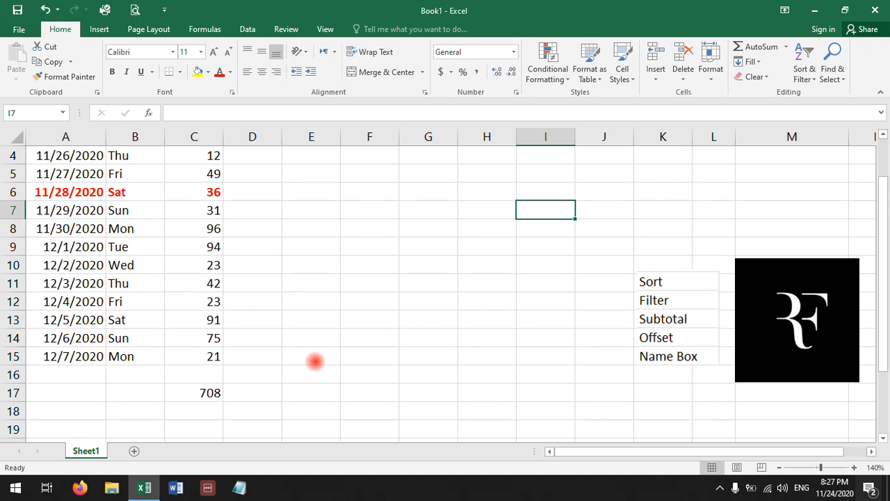
pyautogui.click(207, 392)
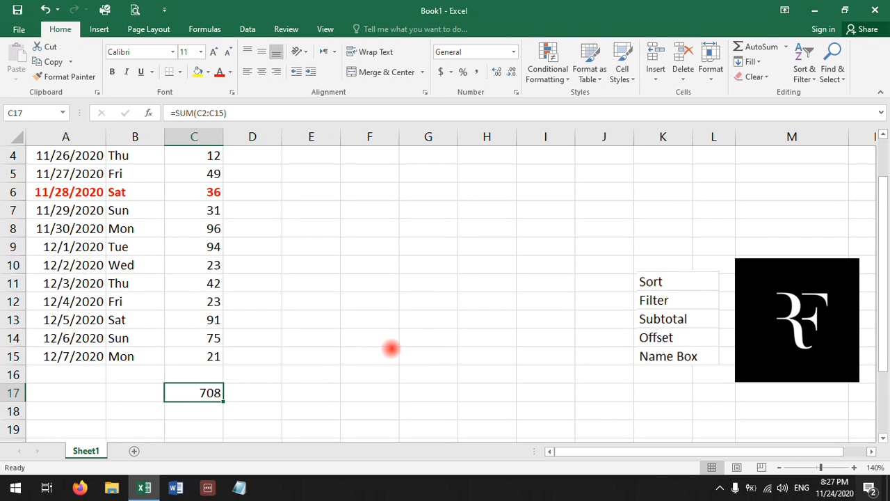
pyautogui.press('Delete')
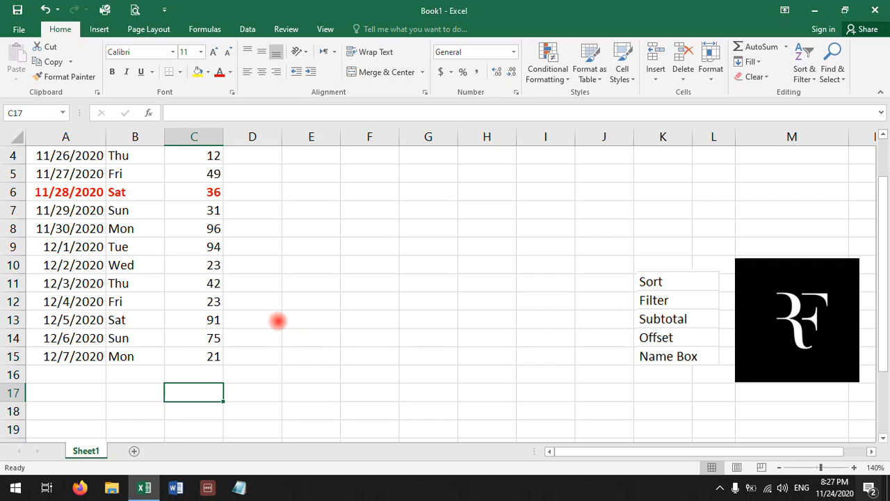
pyautogui.click(178, 117)
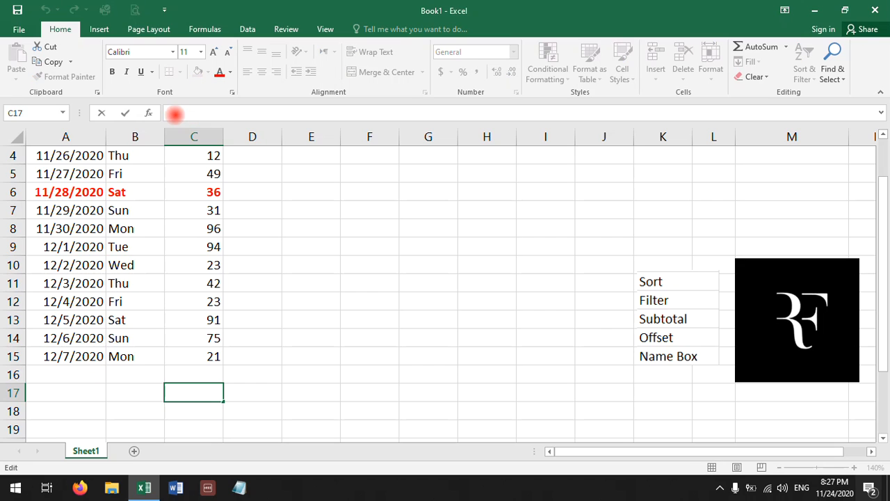
pyautogui.write('=sub')
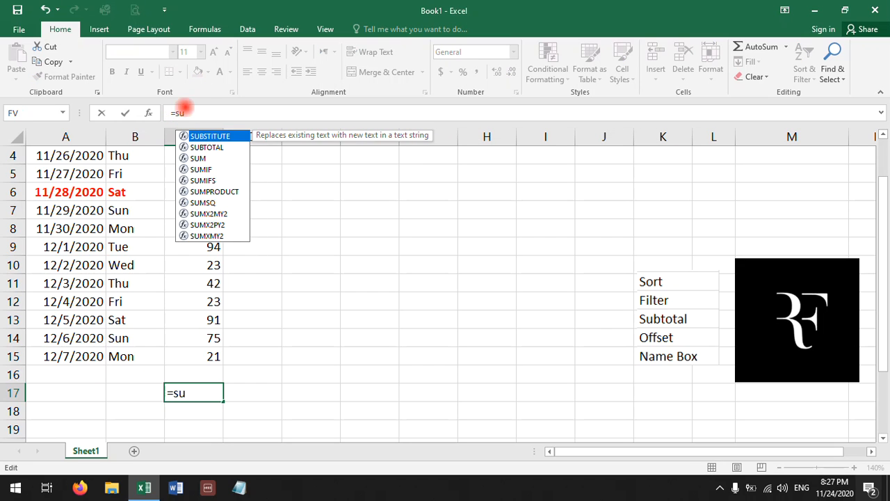
pyautogui.doubleClick(207, 147)
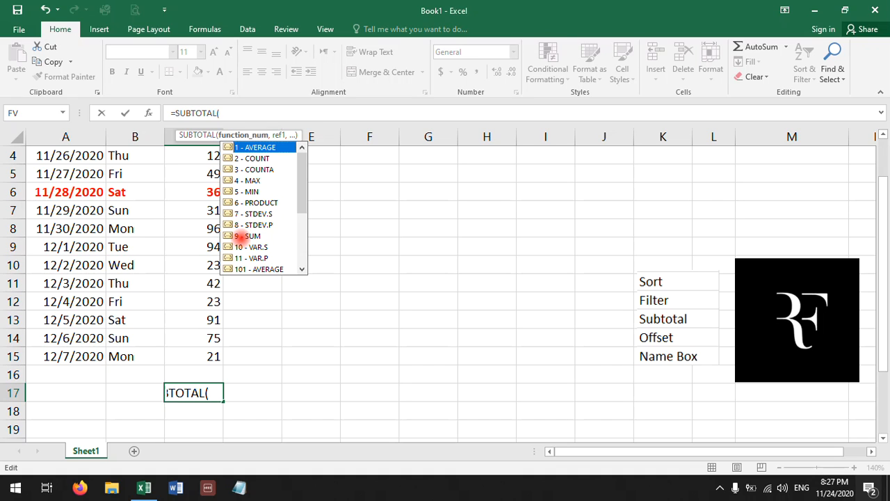
pyautogui.doubleClick(247, 236)
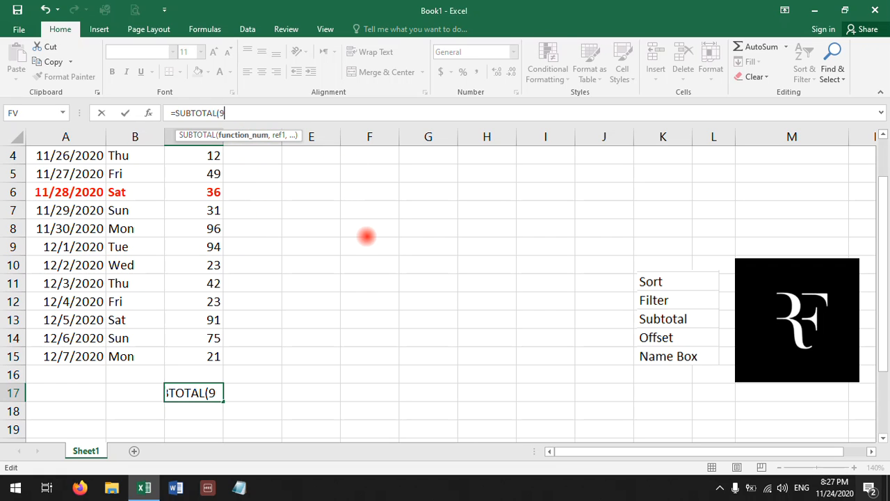
pyautogui.write(',')
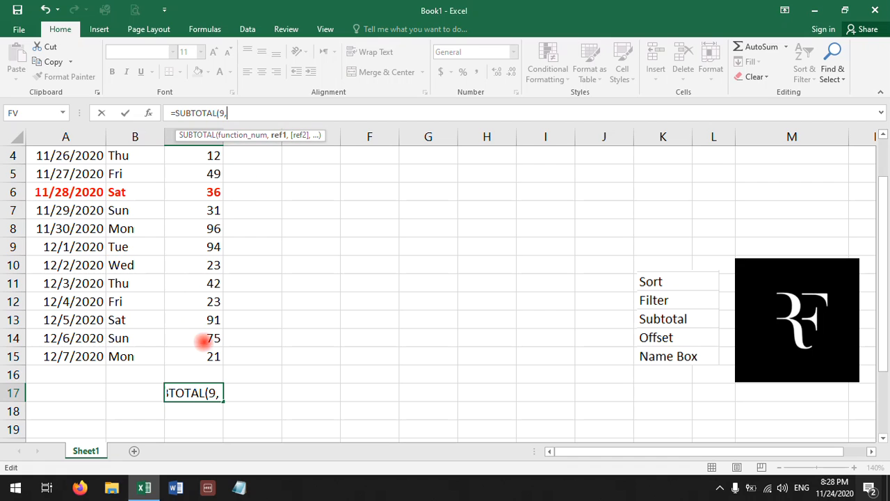
pyautogui.moveTo(200, 354); pyautogui.dragTo(194, 177)
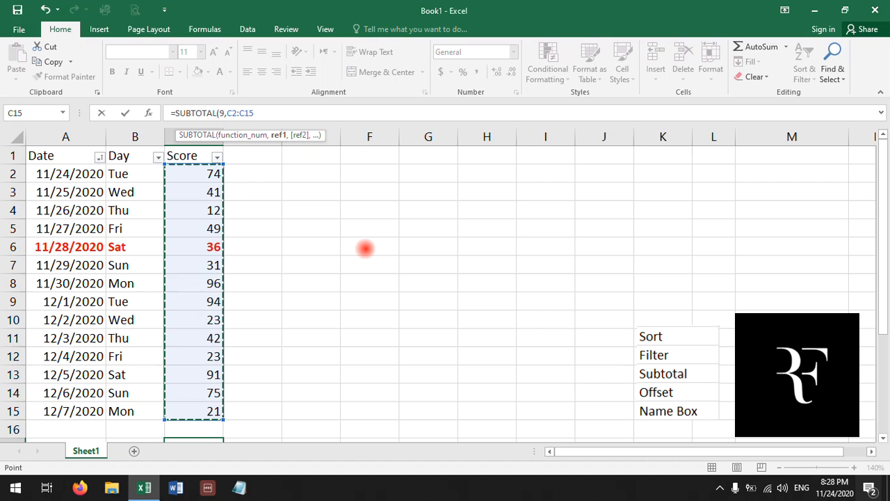
pyautogui.press('Return')
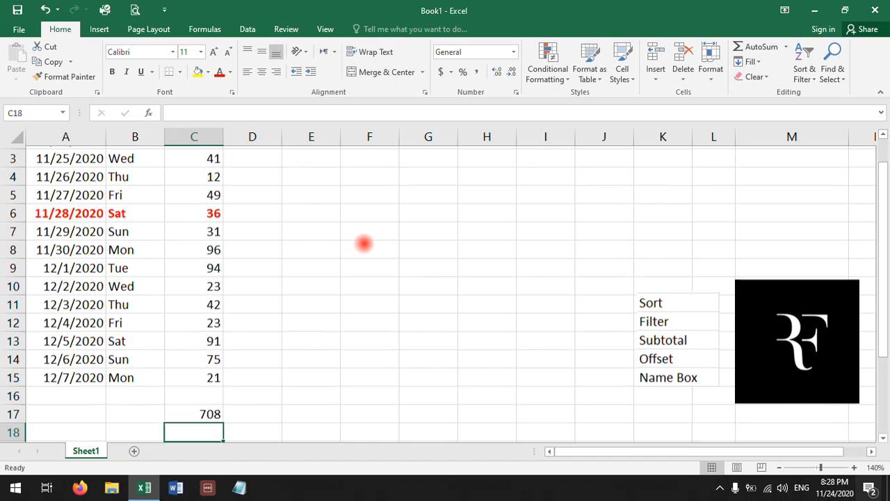
# Reduce the height of every row on the sheet so the whole table and the total in C17 fit in view.
pyautogui.click(202, 410)
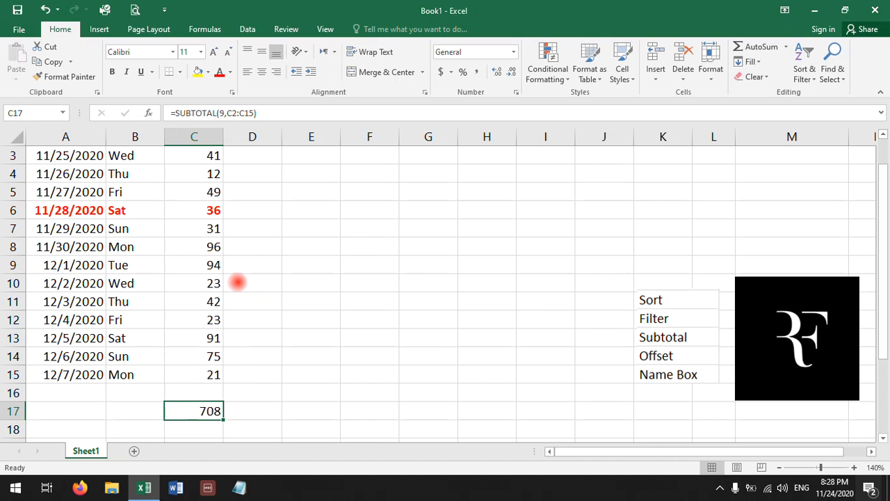
pyautogui.scroll(1, 240, 296)
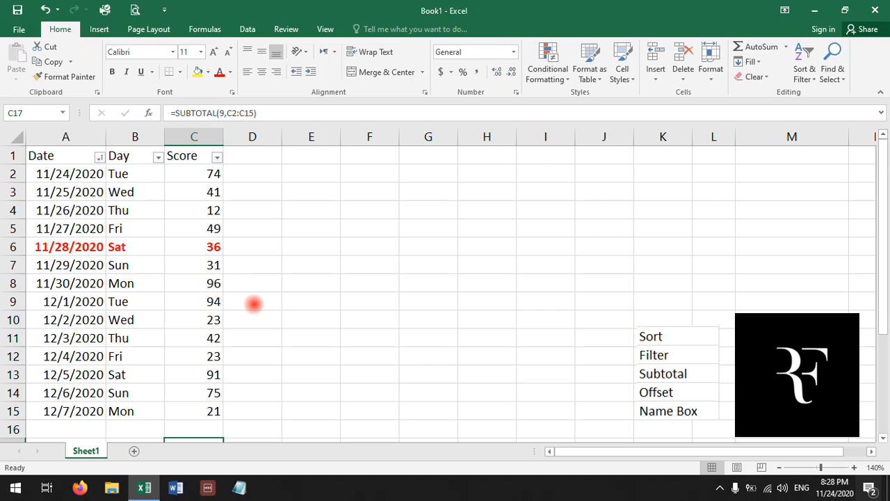
pyautogui.scroll(-1, 250, 301)
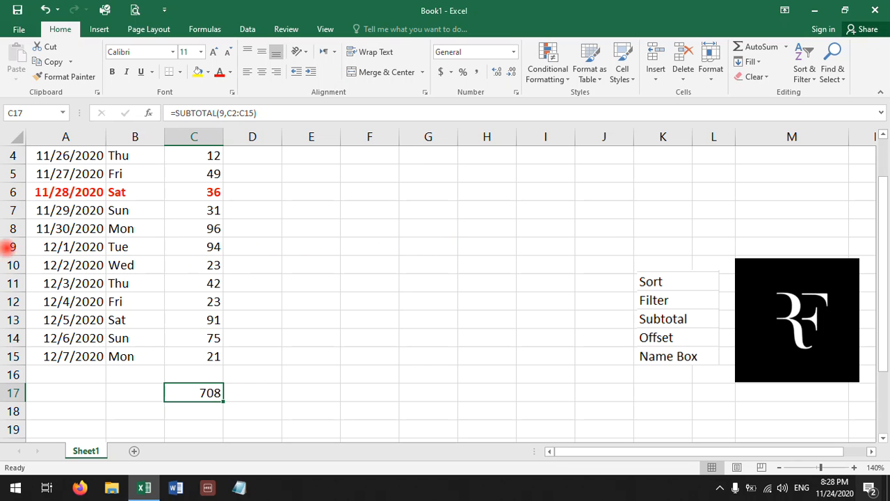
pyautogui.click(14, 139)
pyautogui.moveTo(11, 164); pyautogui.dragTo(11, 162)
pyautogui.scroll(1, 160, 278)
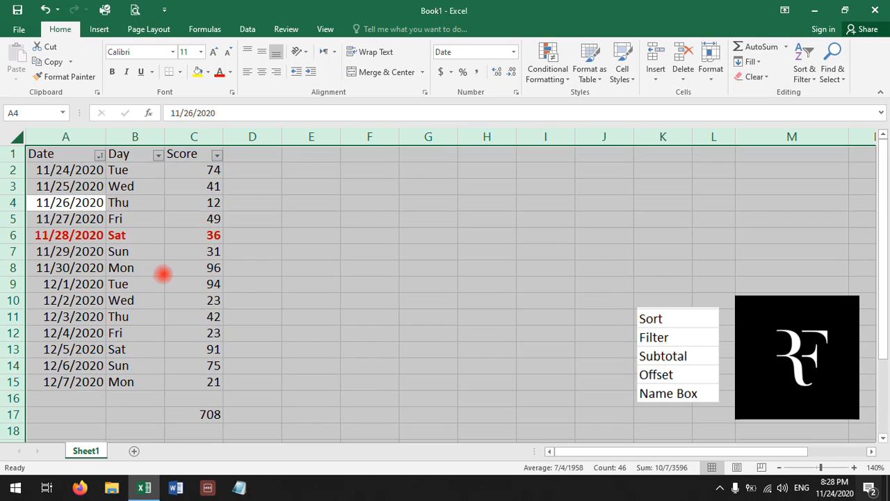
pyautogui.click(193, 314)
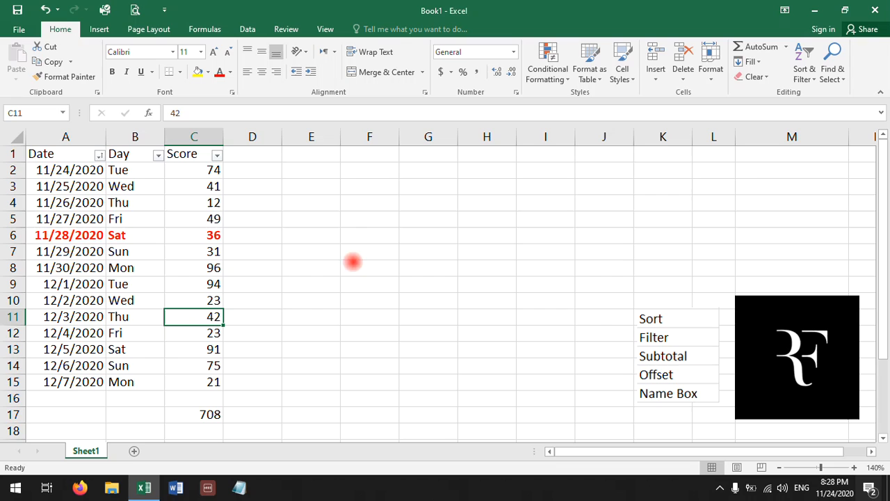
# Filter the Day column to show only Fri and select the SUBTOTAL cell C17.
pyautogui.click(158, 155)
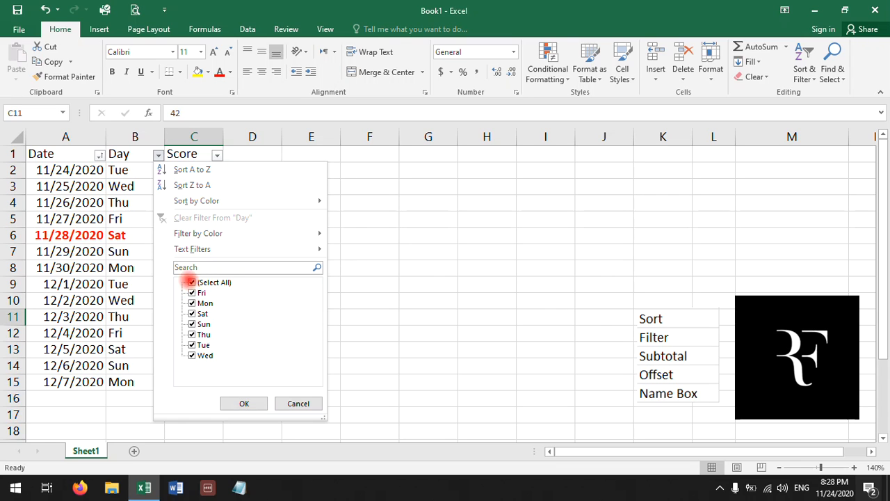
pyautogui.click(191, 281)
pyautogui.click(192, 292)
pyautogui.click(241, 402)
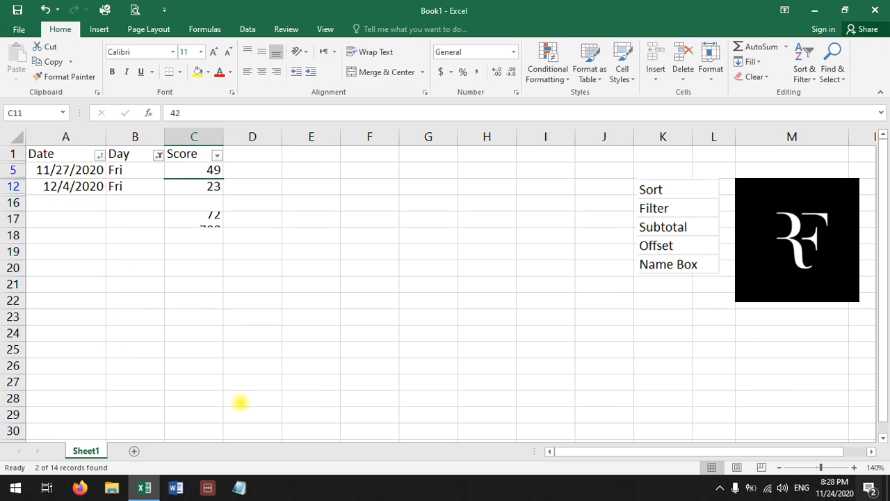
pyautogui.click(197, 220)
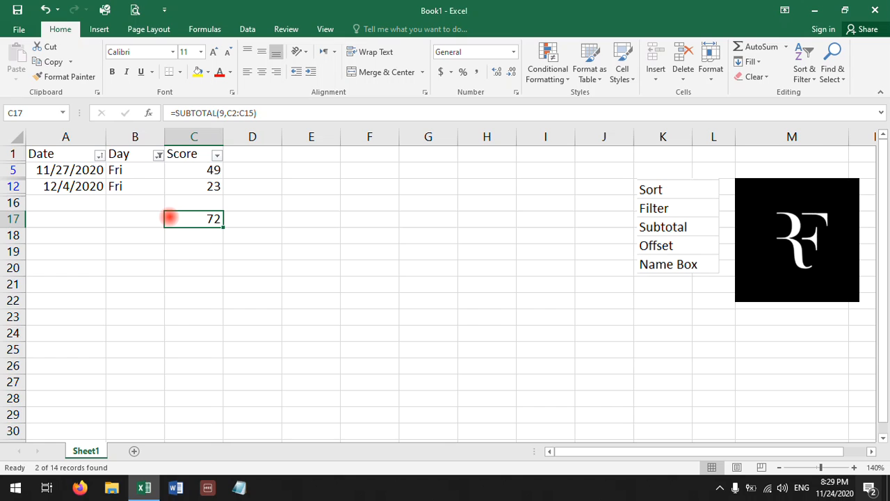
# Restore all weekdays in the Day column's filter and select the first score in C2.
pyautogui.click(158, 155)
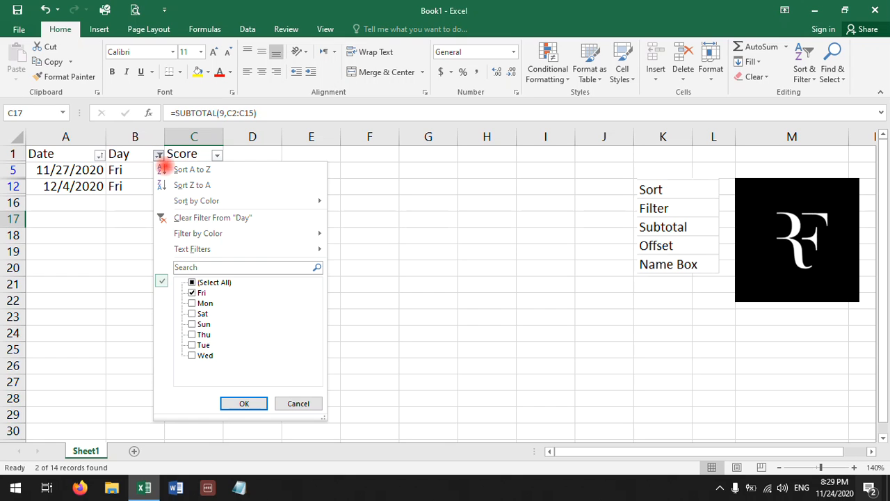
pyautogui.click(191, 282)
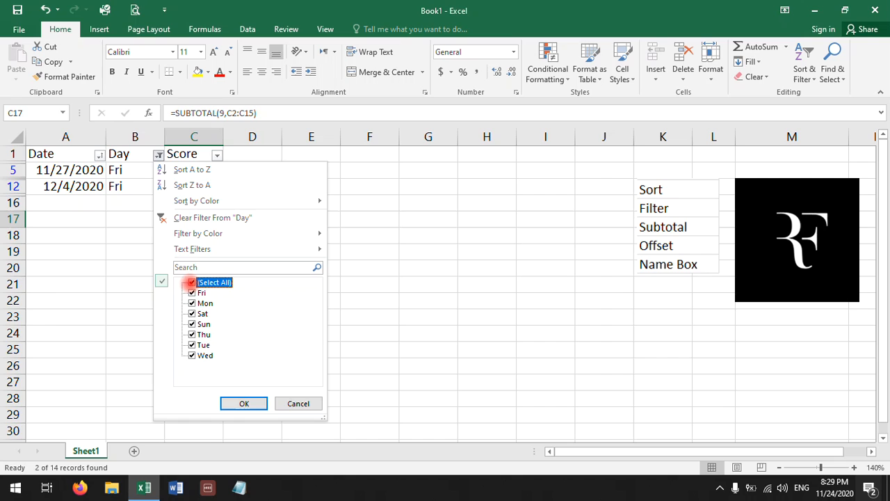
pyautogui.click(239, 403)
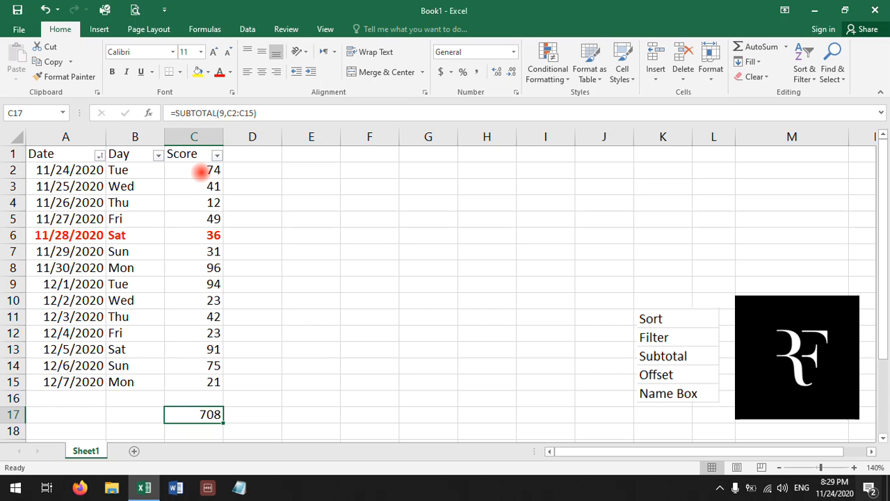
pyautogui.click(201, 170)
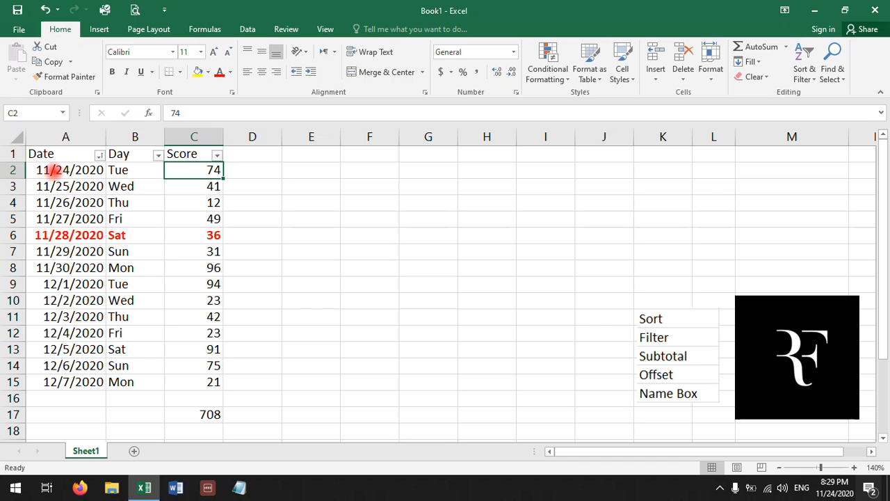
# Select the first week's rows, A2:C8, and try to name the range "First W".
pyautogui.moveTo(36, 171); pyautogui.dragTo(175, 266)
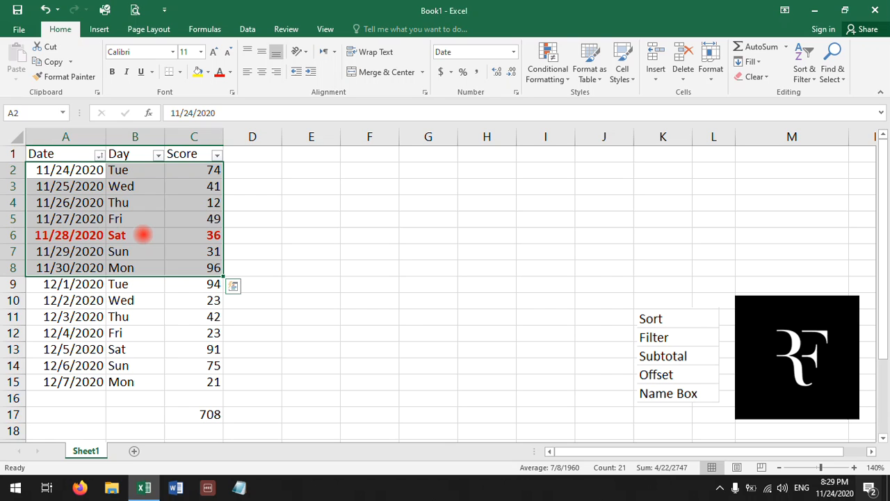
pyautogui.write('FW')
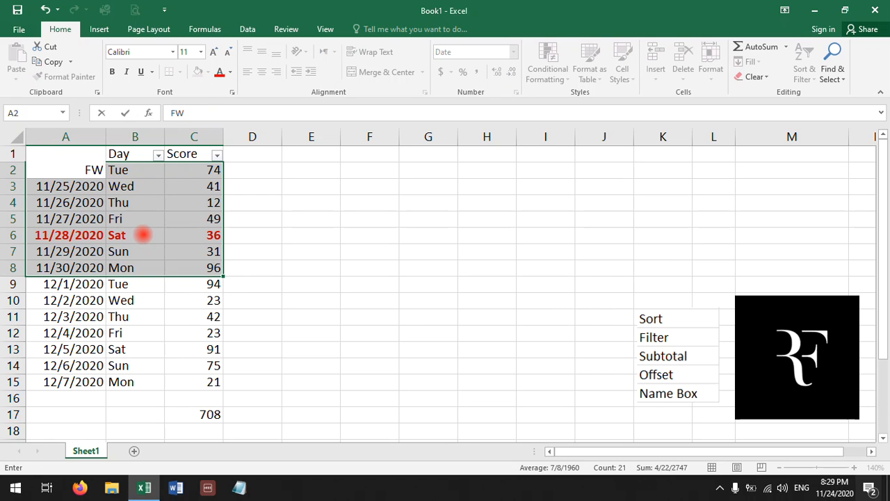
pyautogui.press('Escape')
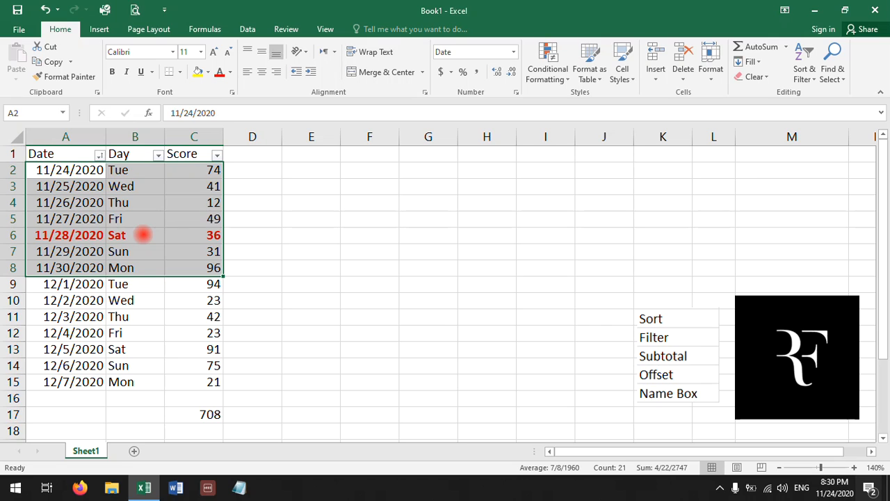
pyautogui.click(25, 113)
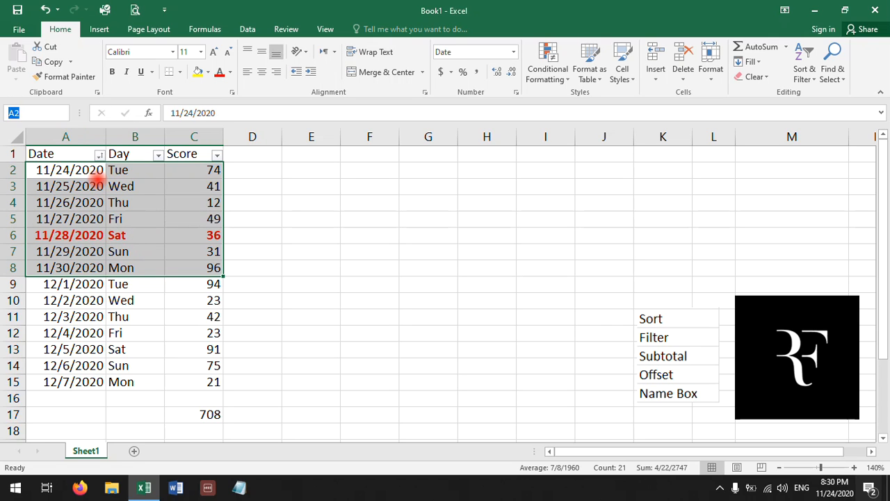
pyautogui.write('First W')
pyautogui.press('Return')
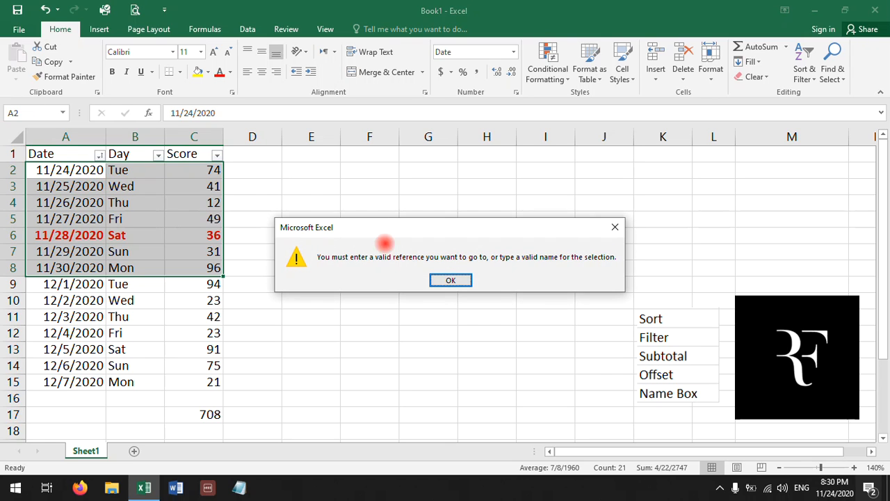
pyautogui.click(449, 280)
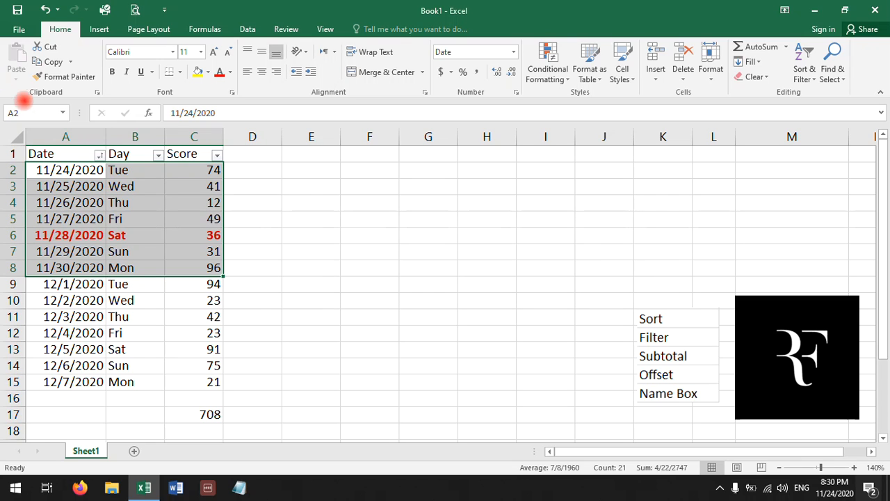
# Name the selected range A2:C8 "First".
pyautogui.click(32, 110)
pyautogui.write('F')
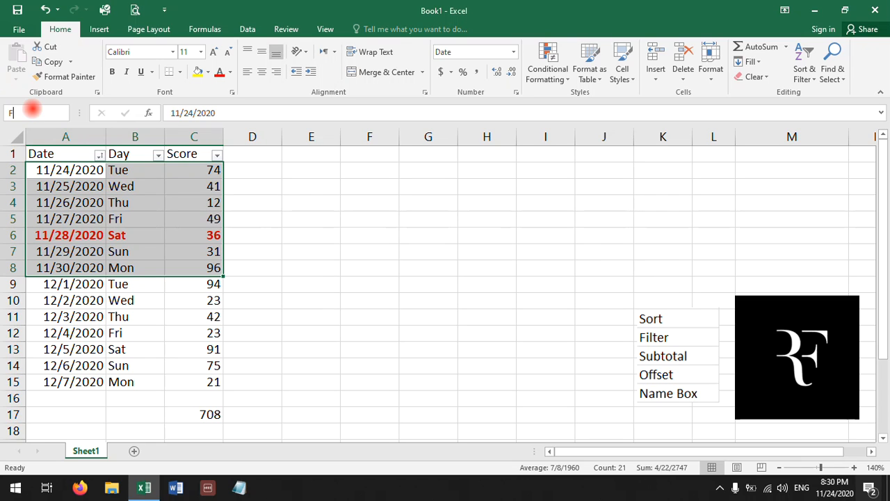
pyautogui.write('irst')
pyautogui.press('Return')
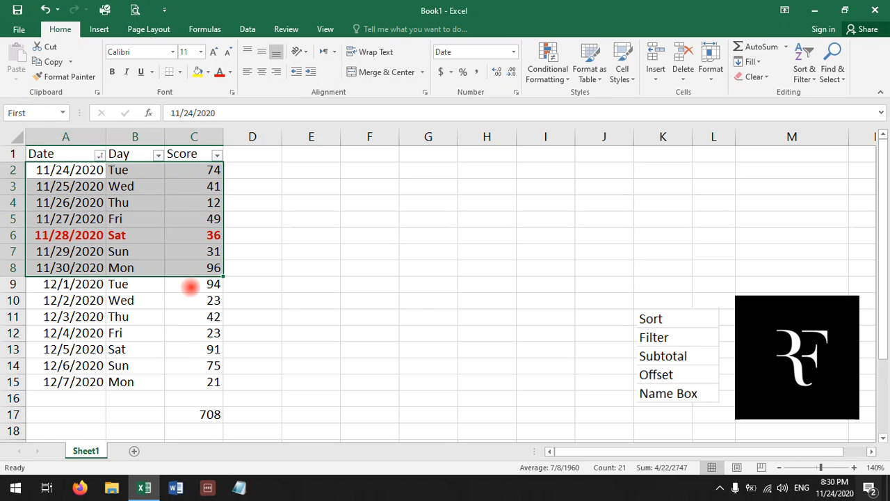
# Name the second week's rows, A9:C15, "Second" and deselect the range.
pyautogui.moveTo(208, 285); pyautogui.dragTo(48, 381)
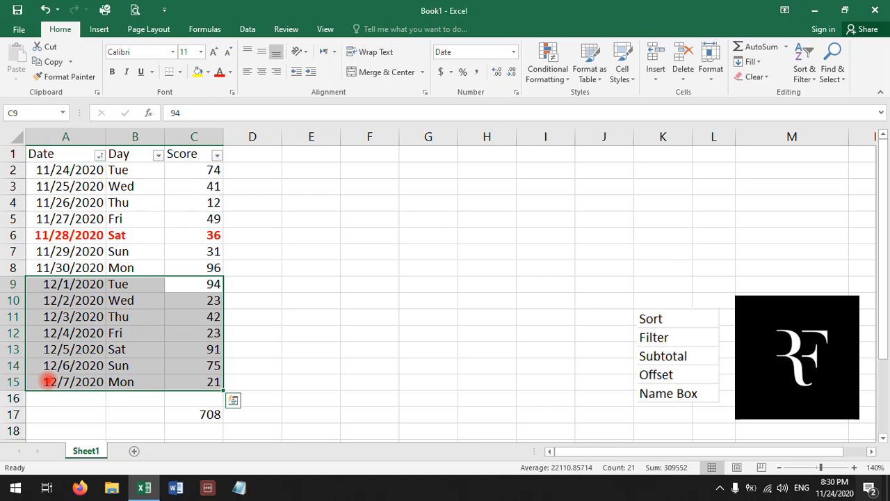
pyautogui.click(27, 113)
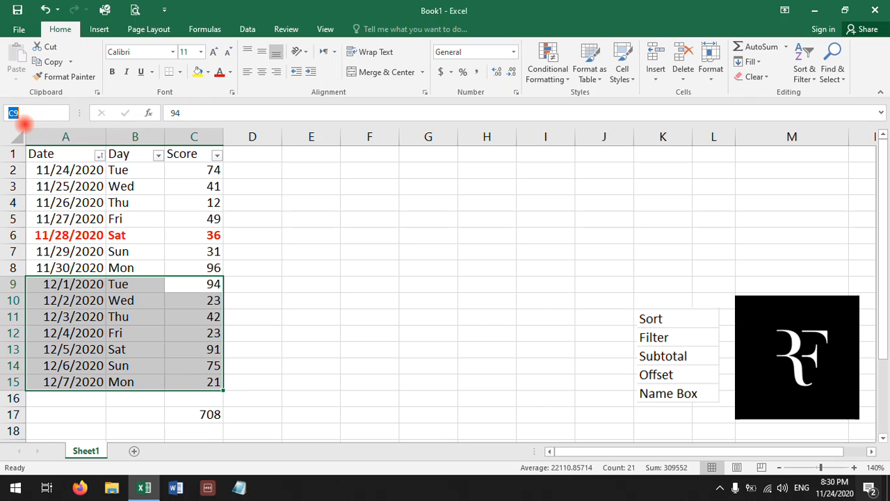
pyautogui.write('Second')
pyautogui.press('Return')
pyautogui.click(194, 284)
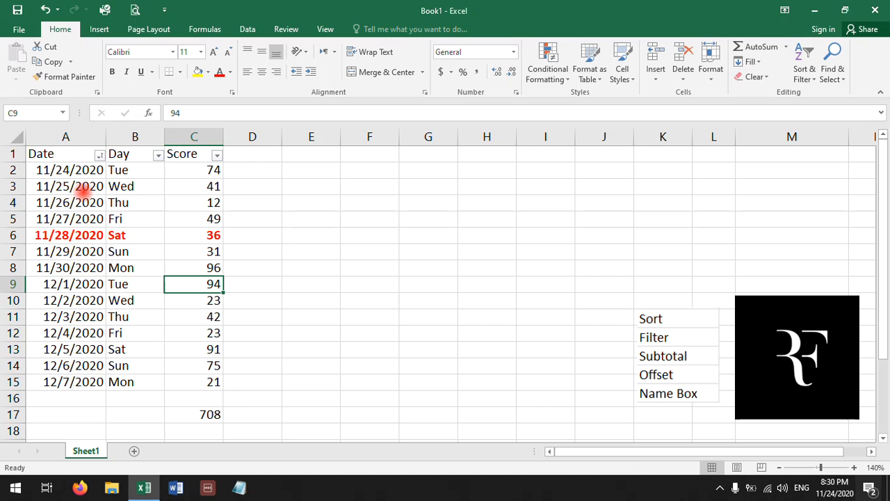
pyautogui.click(76, 186)
pyautogui.click(178, 185)
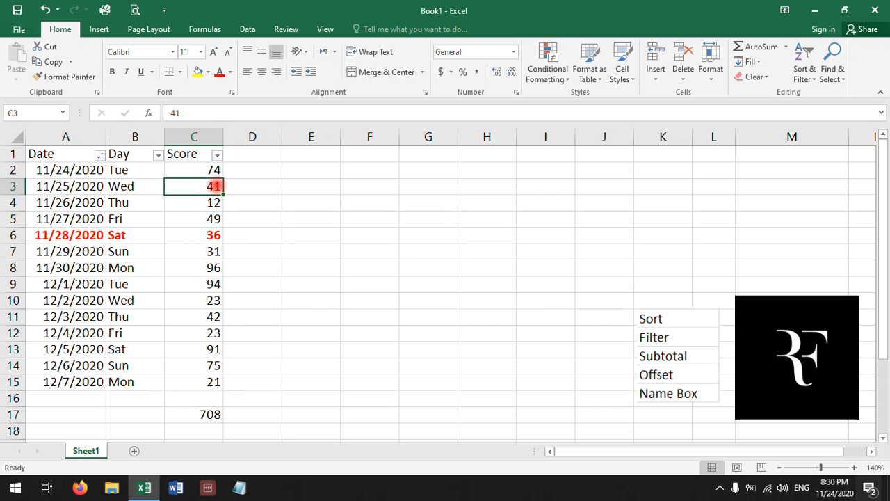
# Enter a SUM formula over the named range First in cell E2, =SUM(First).
pyautogui.click(320, 188)
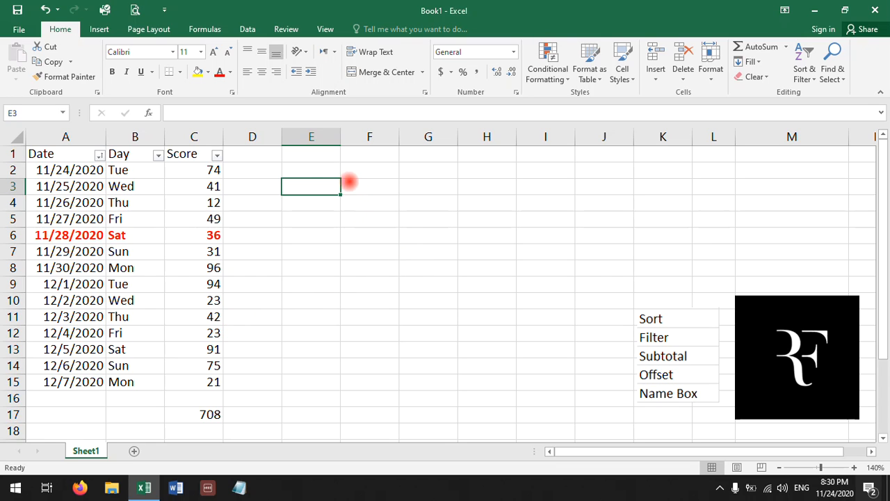
pyautogui.click(324, 172)
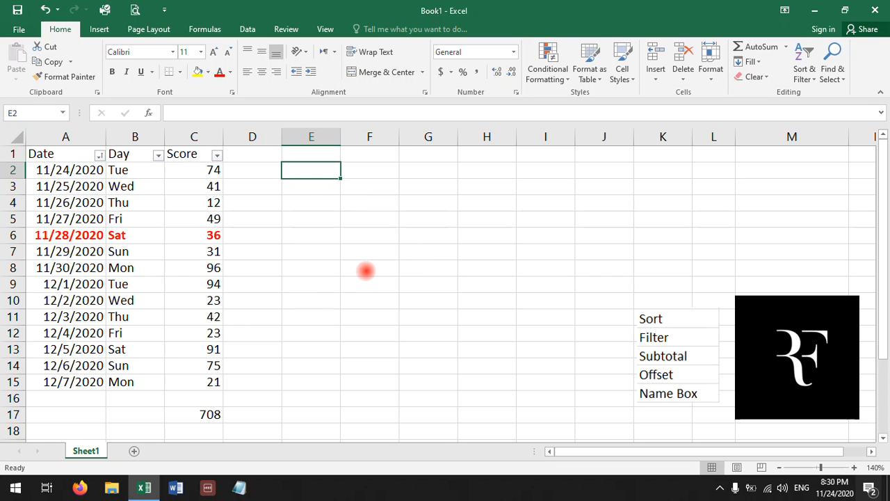
pyautogui.write('=s')
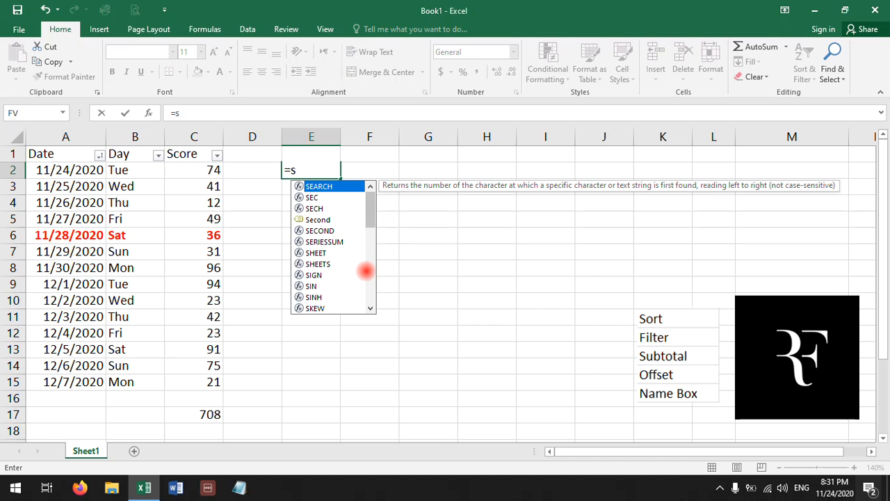
pyautogui.write('um')
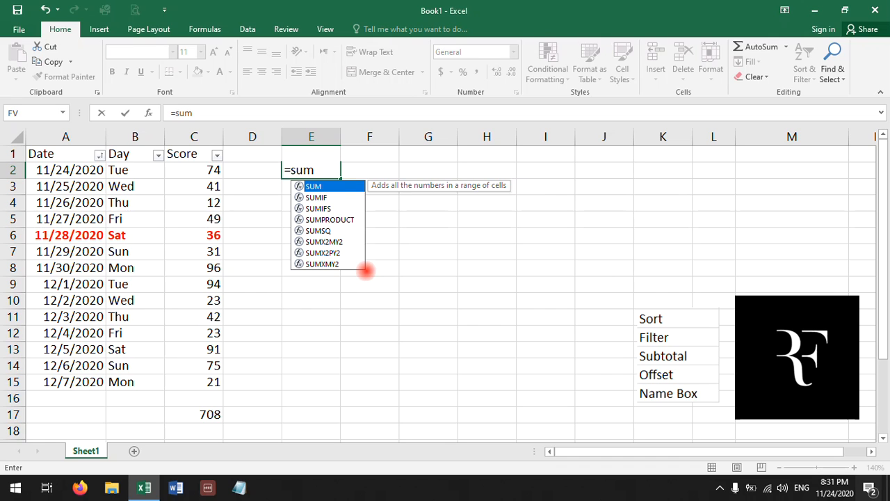
pyautogui.write('(')
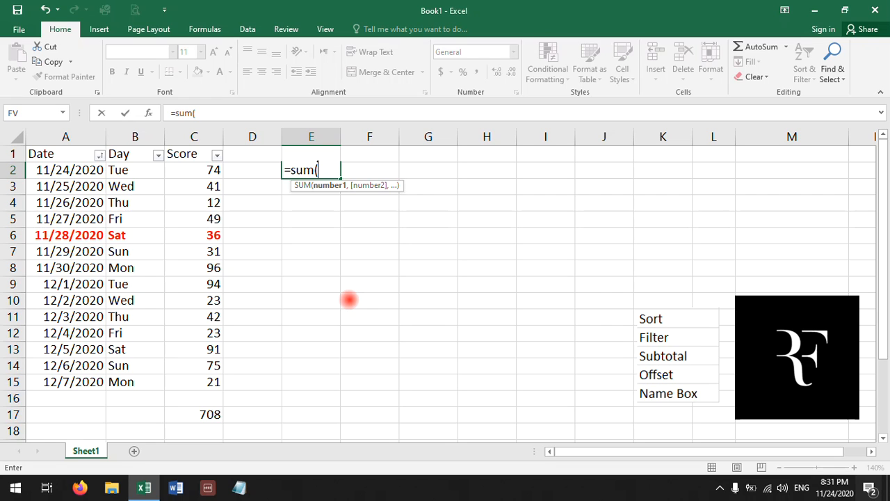
pyautogui.write('fir')
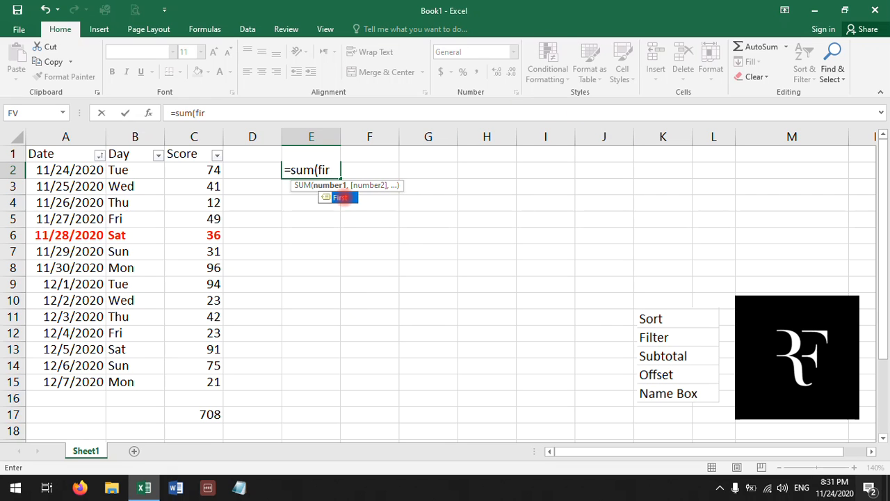
pyautogui.doubleClick(341, 198)
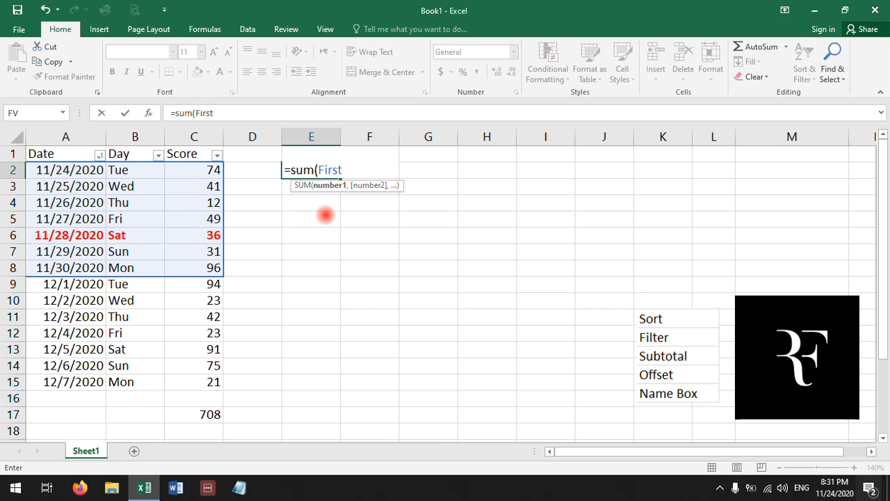
pyautogui.write(')')
pyautogui.press('Return')
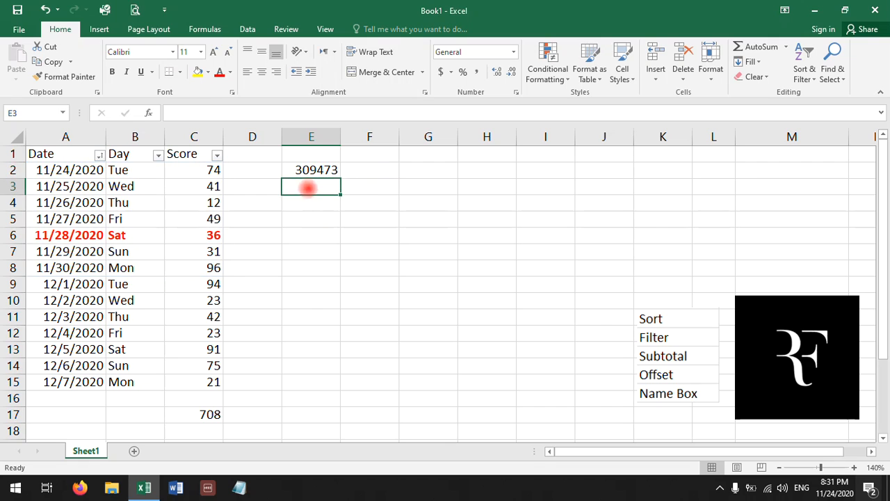
# Compare the SUM result in E2 with the scores and dates of the first week that it adds up.
pyautogui.click(298, 170)
pyautogui.moveTo(199, 172); pyautogui.dragTo(197, 235)
pyautogui.moveTo(73, 169); pyautogui.dragTo(73, 238)
pyautogui.click(306, 171)
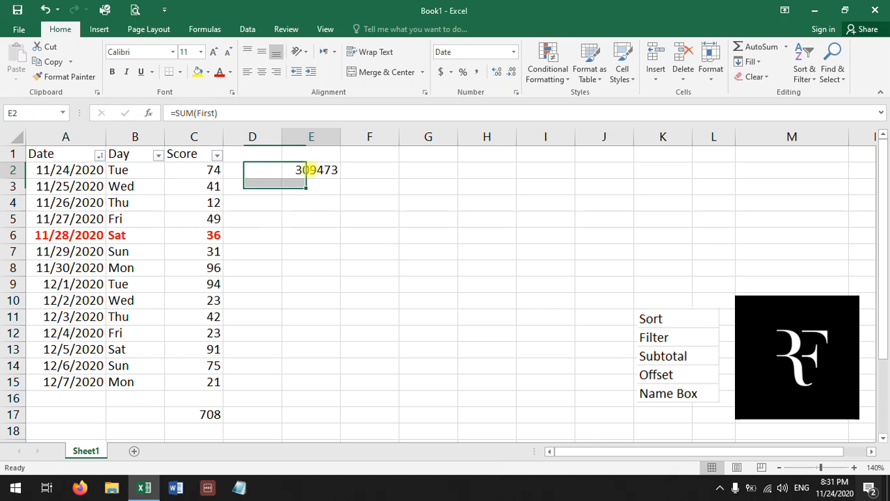
# Enter a SUM formula over the named range Second in cell E3, =SUM(Second).
pyautogui.click(294, 185)
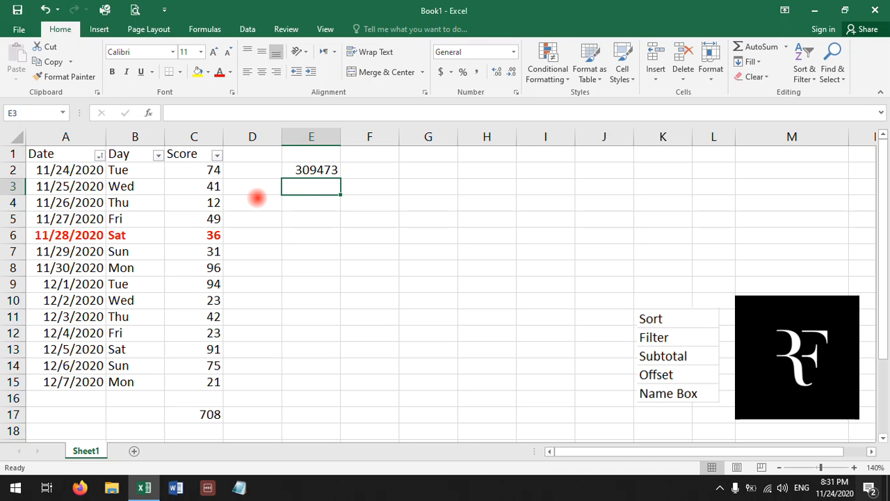
pyautogui.write('=sum')
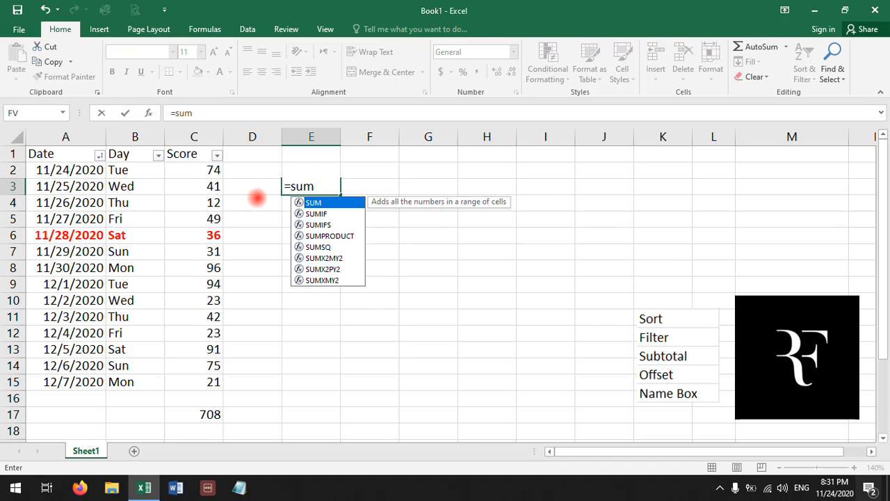
pyautogui.write('(')
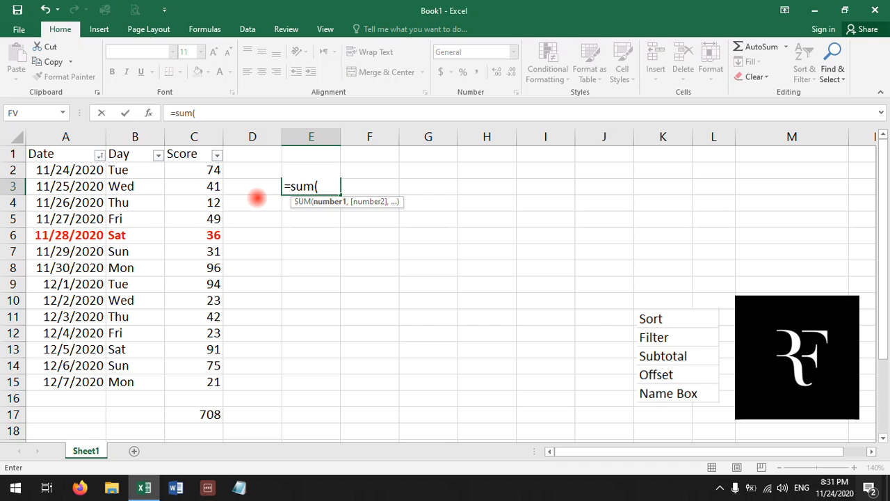
pyautogui.write('Se')
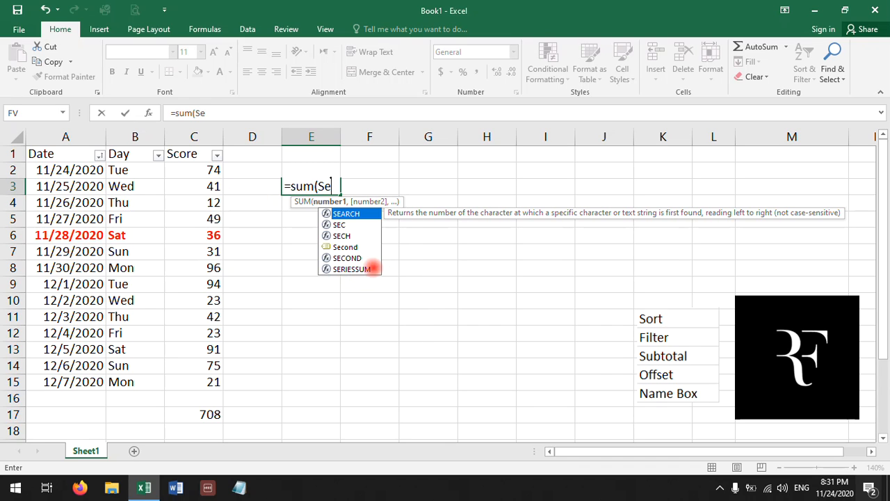
pyautogui.doubleClick(346, 247)
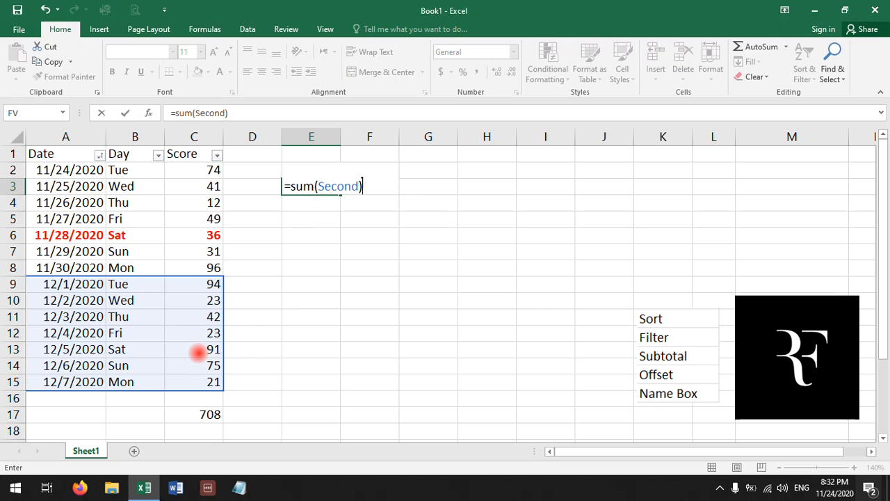
pyautogui.press('Return')
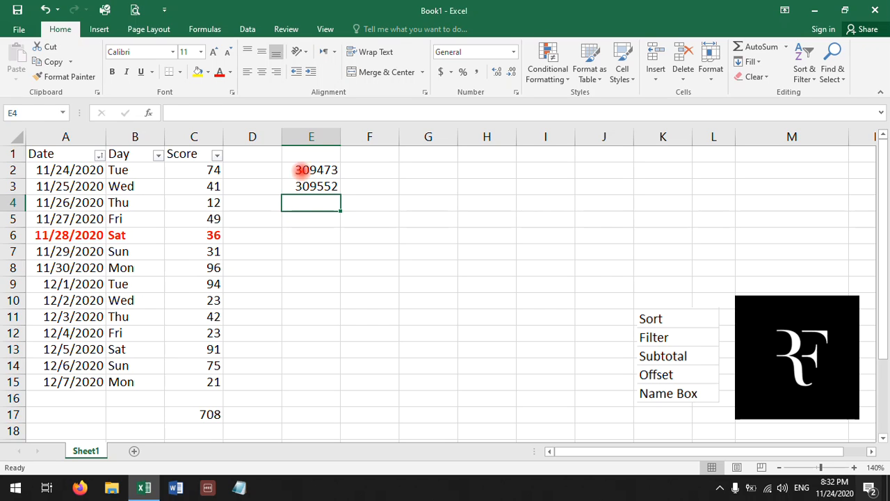
# Clear the two SUM formulas in E2:E3 and the subtotal formula in C17.
pyautogui.moveTo(300, 169); pyautogui.dragTo(300, 185)
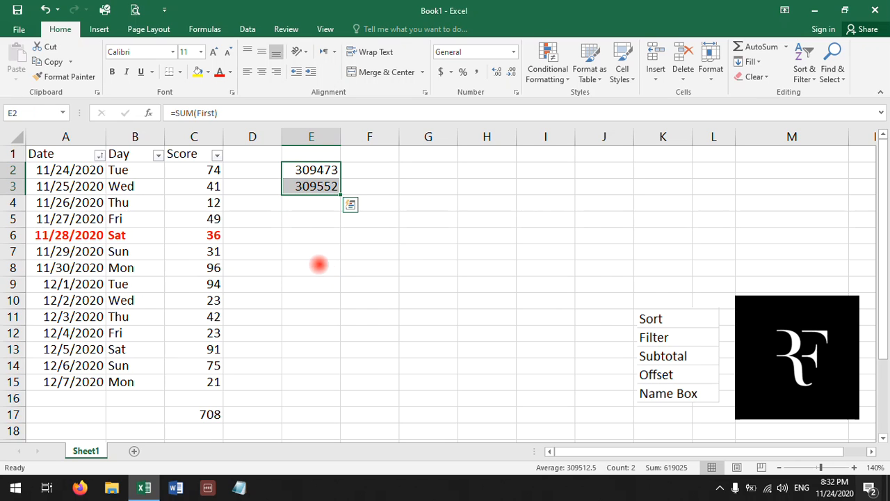
pyautogui.press('Delete')
pyautogui.click(212, 300)
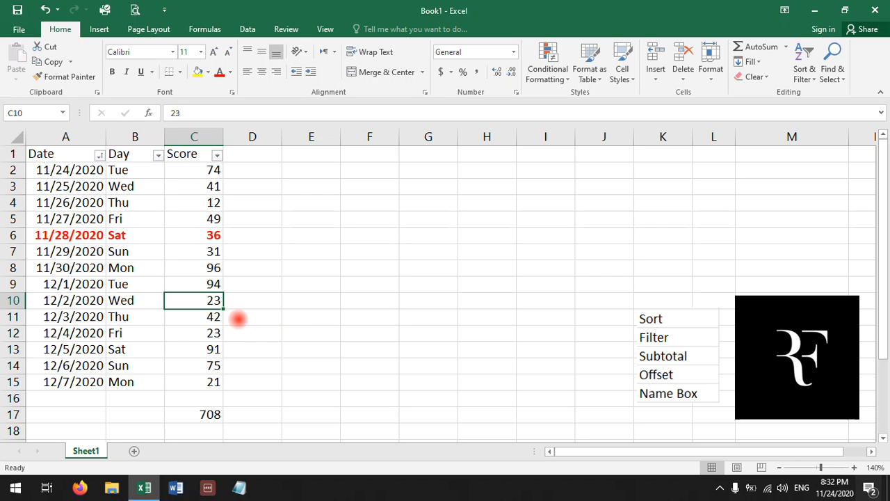
pyautogui.click(208, 413)
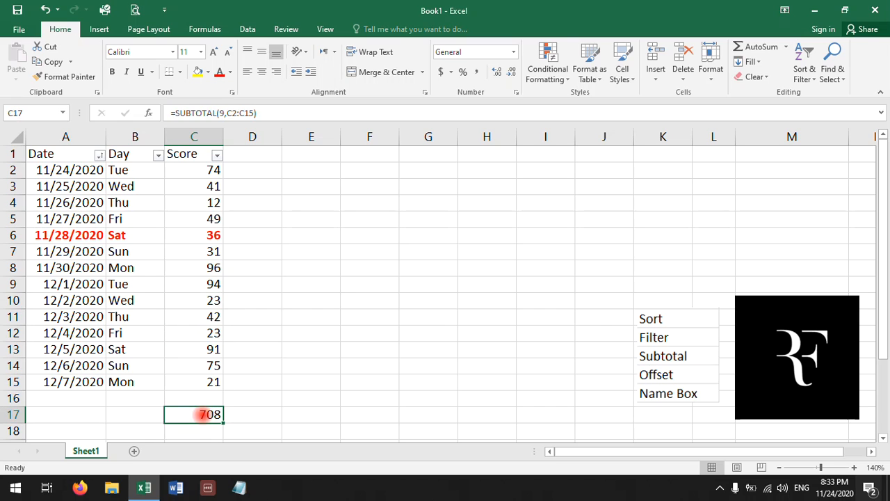
pyautogui.press('Delete')
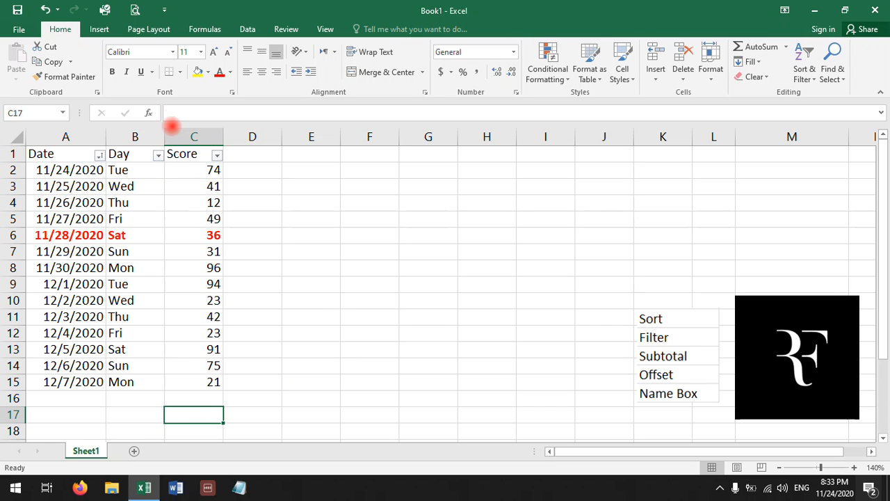
# Start an OFFSET formula in cell C17 and open its function arguments beside the score table.
pyautogui.click(171, 113)
pyautogui.write('=')
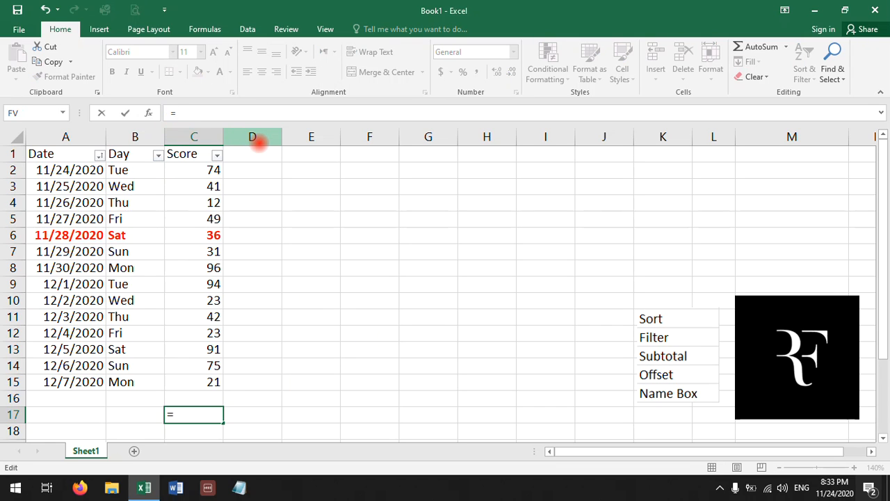
pyautogui.write('off')
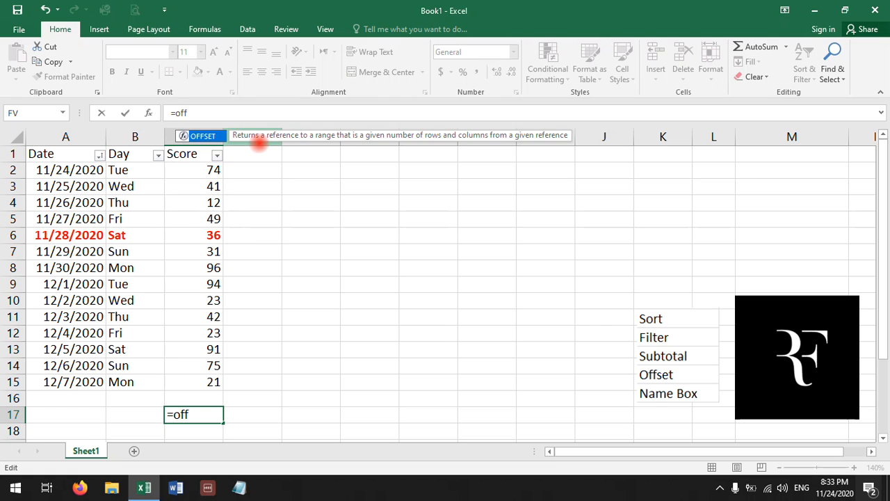
pyautogui.doubleClick(199, 136)
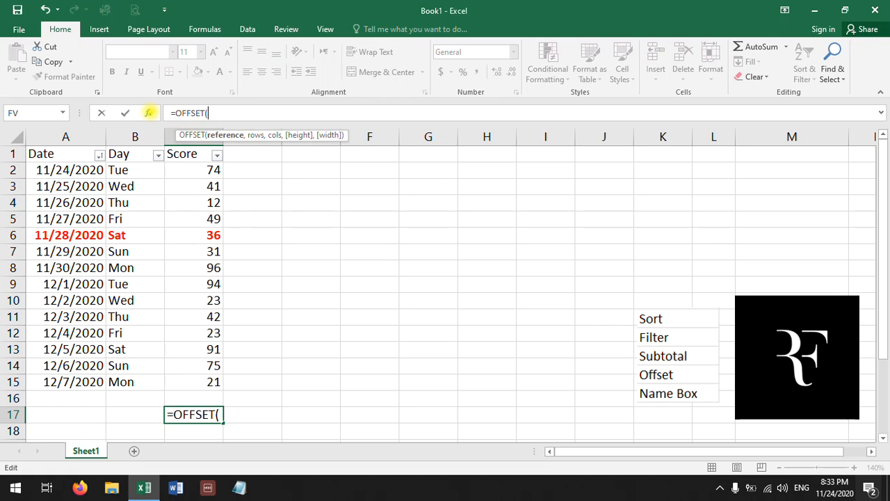
pyautogui.click(148, 113)
pyautogui.moveTo(427, 145); pyautogui.dragTo(493, 155)
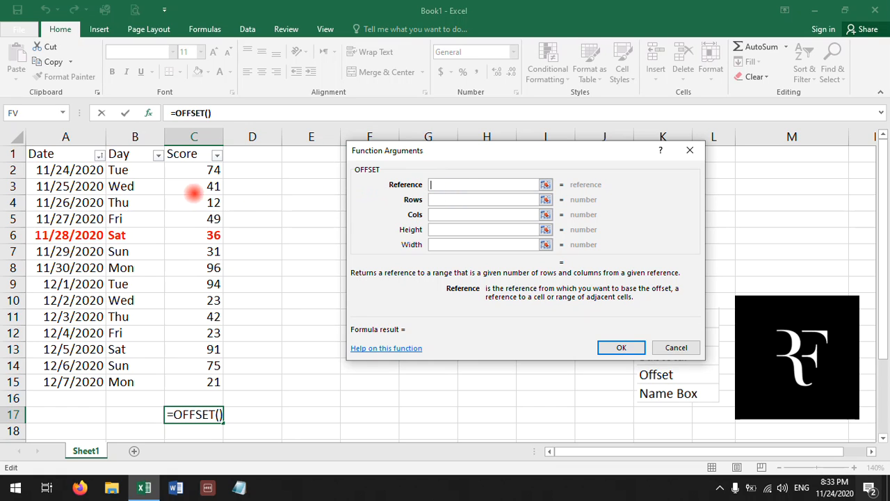
# Complete the OFFSET formula with Reference C2, Rows 4 and Cols 0.
pyautogui.click(211, 170)
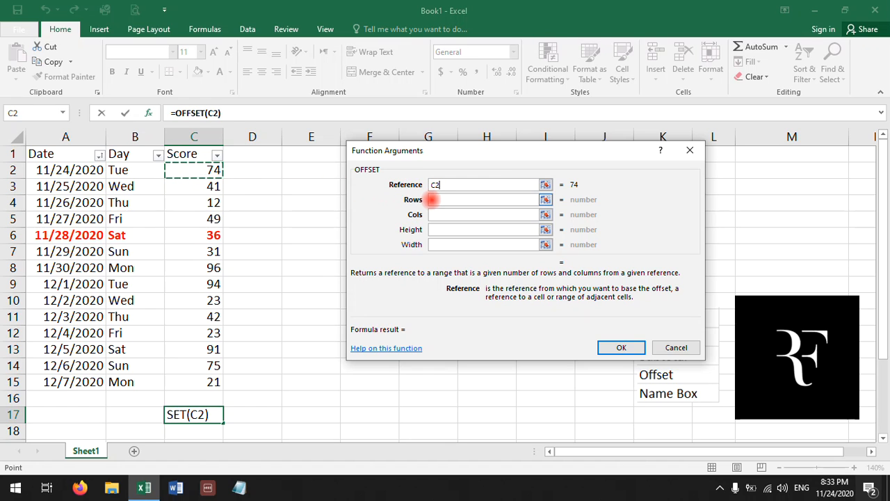
pyautogui.click(434, 200)
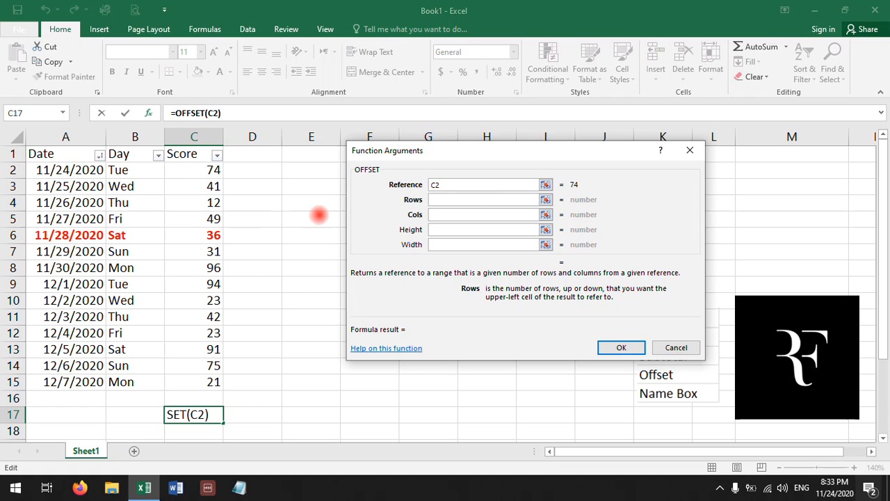
pyautogui.click(442, 200)
pyautogui.write('4')
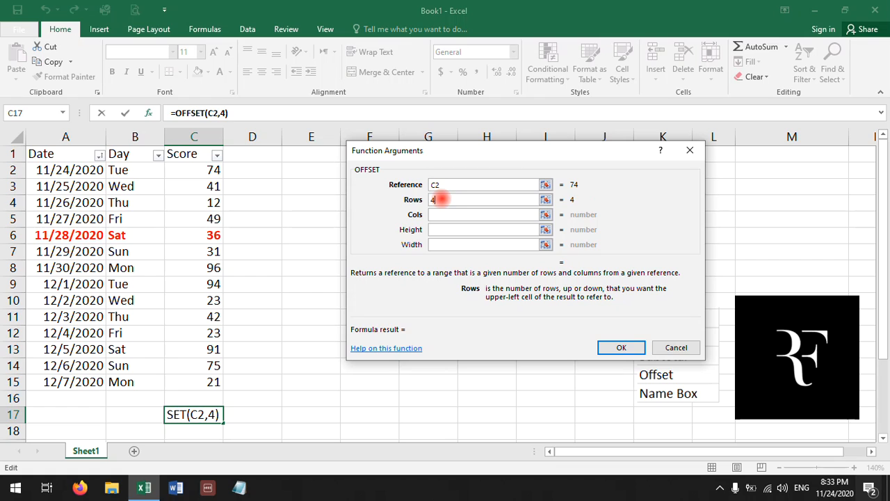
pyautogui.click(445, 214)
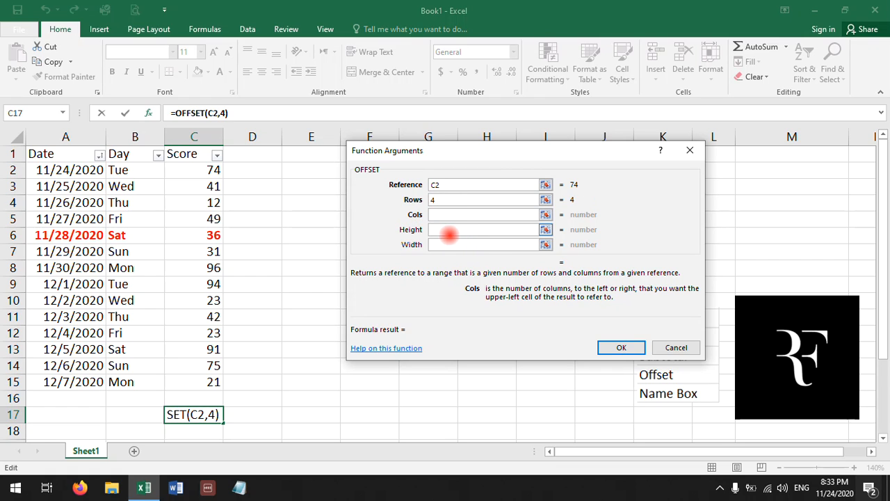
pyautogui.write('0')
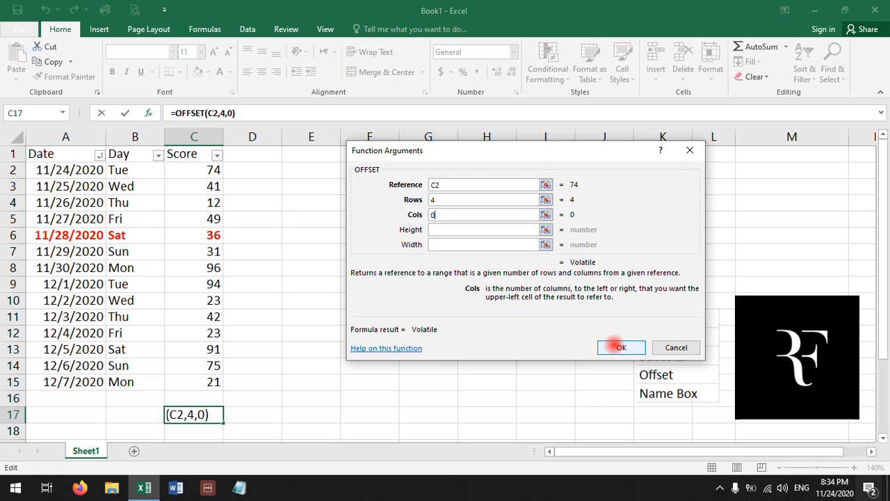
pyautogui.click(620, 347)
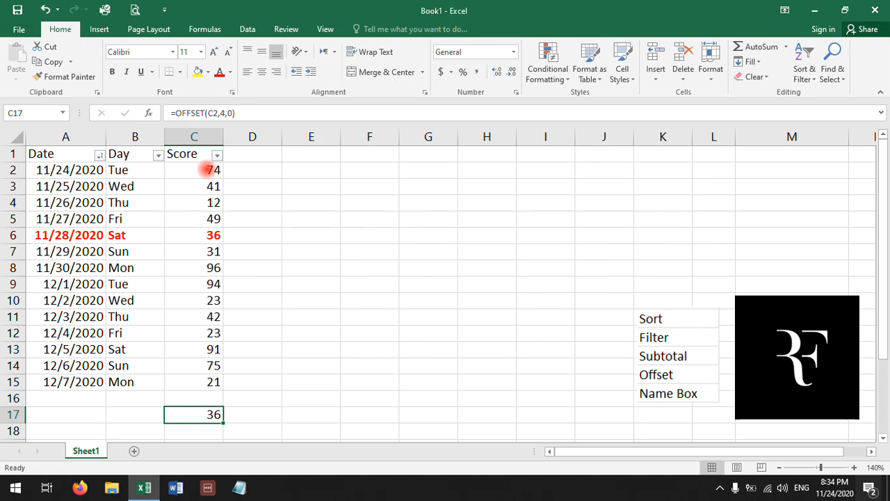
# Trace the offset down the scores from C2 to C6 and compare it with the result in C17.
pyautogui.click(208, 170)
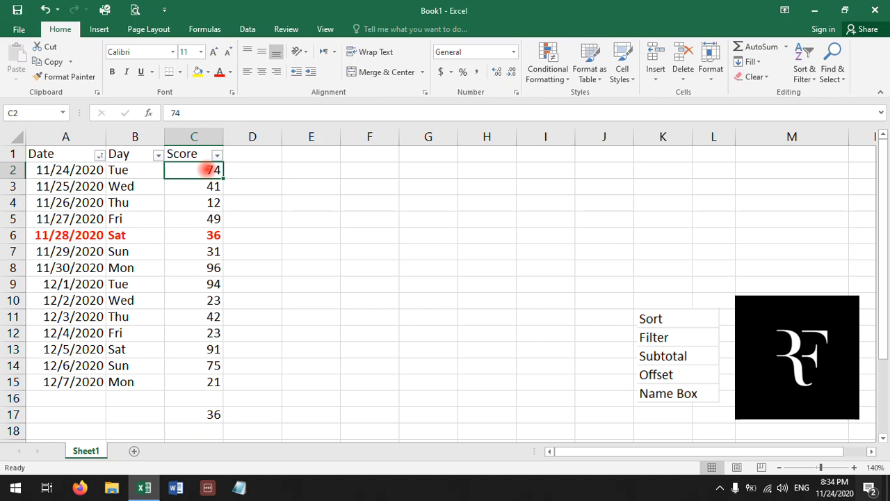
pyautogui.click(208, 186)
pyautogui.click(207, 202)
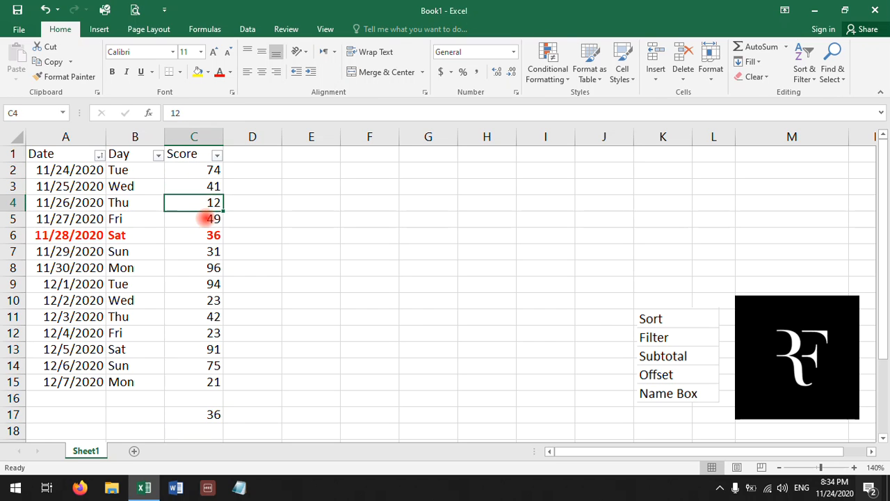
pyautogui.click(208, 219)
pyautogui.click(210, 235)
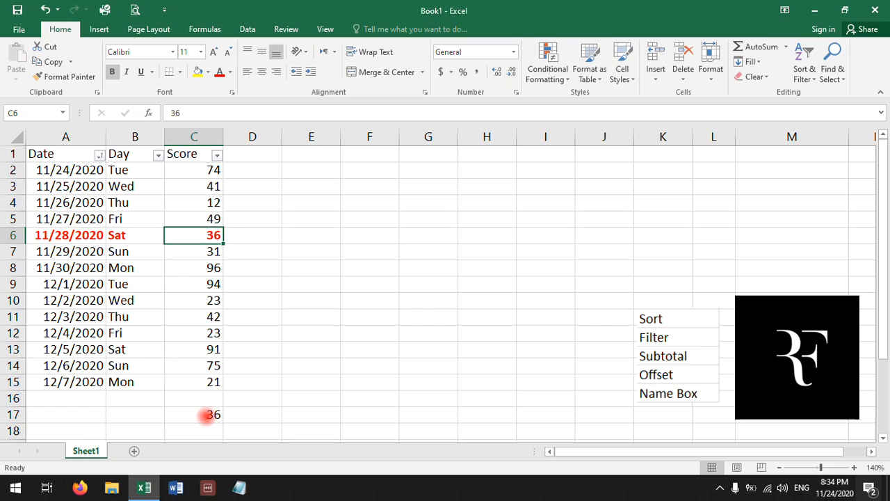
pyautogui.click(209, 414)
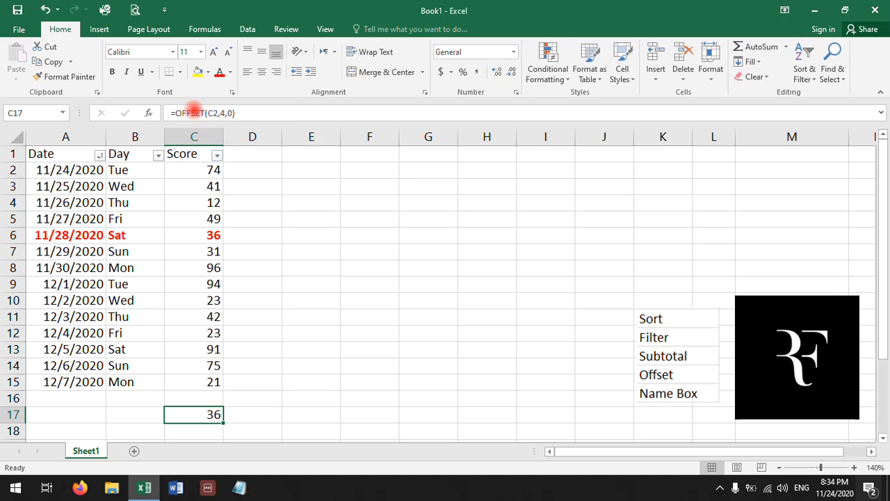
pyautogui.moveTo(252, 113); pyautogui.dragTo(167, 112)
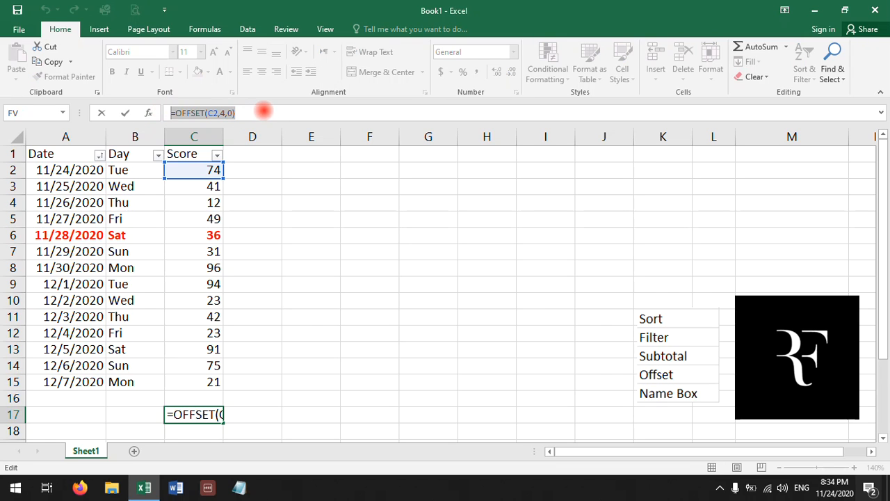
pyautogui.click(202, 112)
pyautogui.moveTo(206, 113); pyautogui.dragTo(247, 113)
pyautogui.press('Delete')
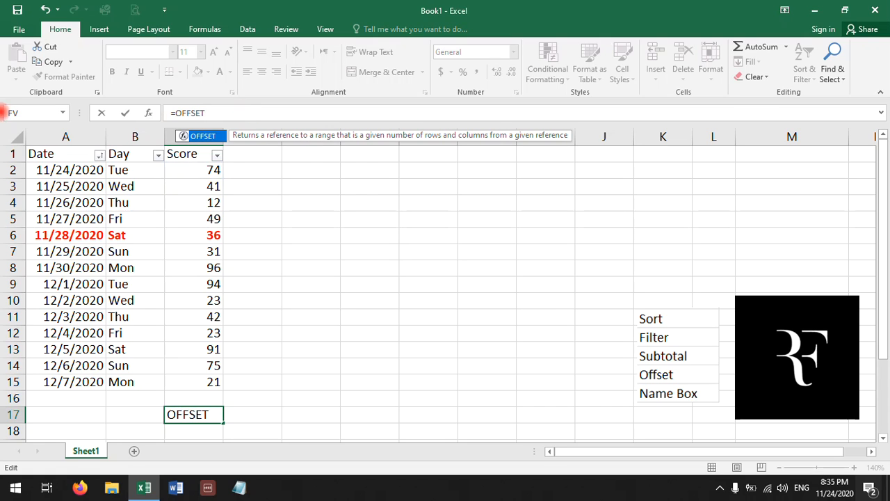
pyautogui.click(150, 113)
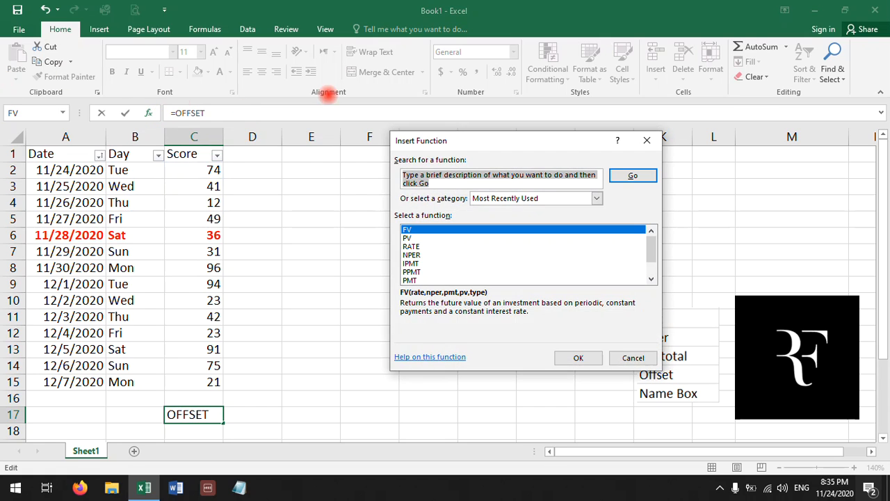
pyautogui.click(645, 141)
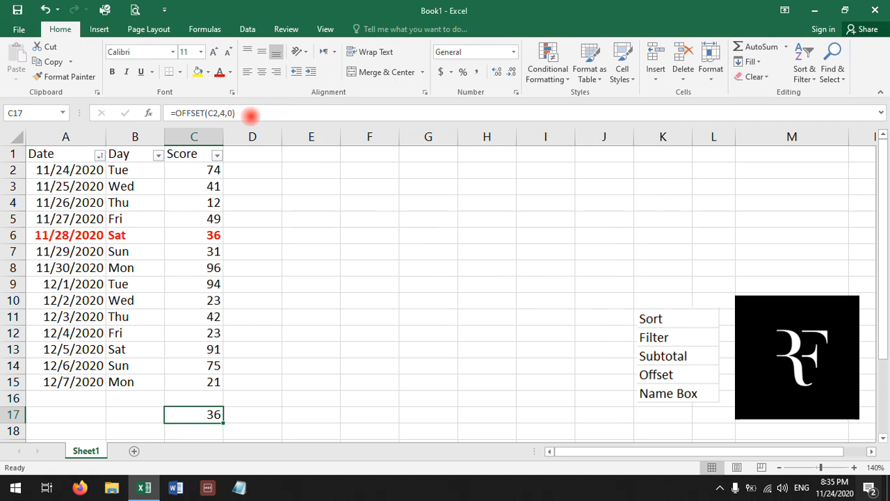
# Remove the existing arguments from the OFFSET formula in C17 and reopen its function arguments with Reference C2.
pyautogui.moveTo(240, 113); pyautogui.dragTo(208, 114)
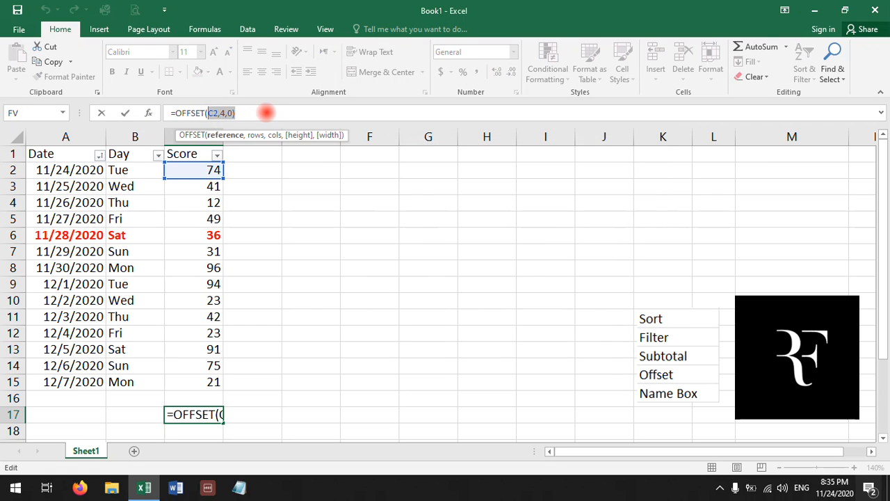
pyautogui.press('BackSpace')
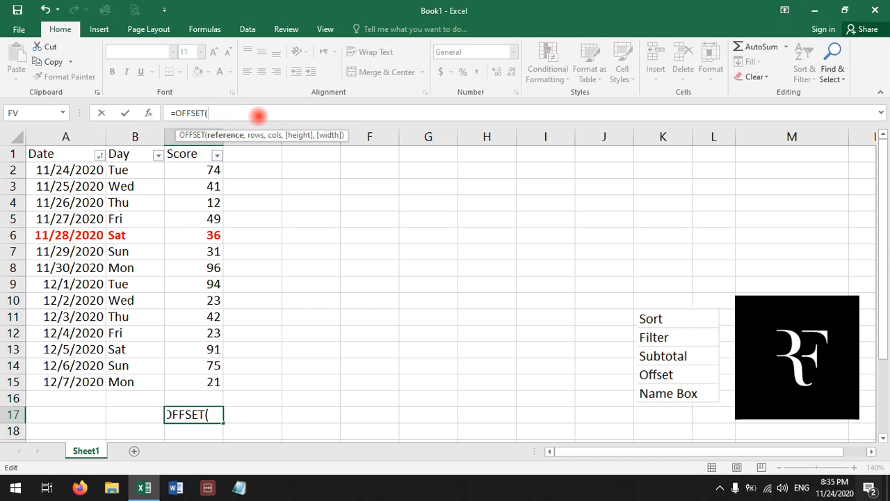
pyautogui.click(148, 113)
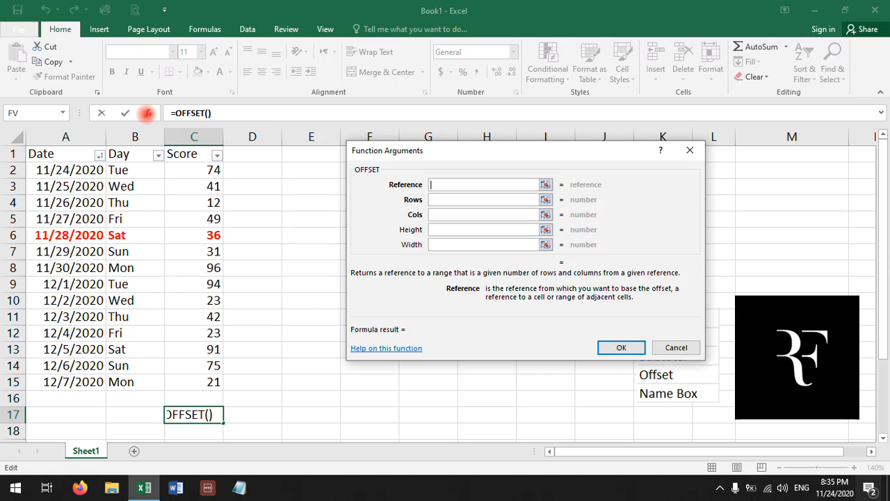
pyautogui.click(198, 174)
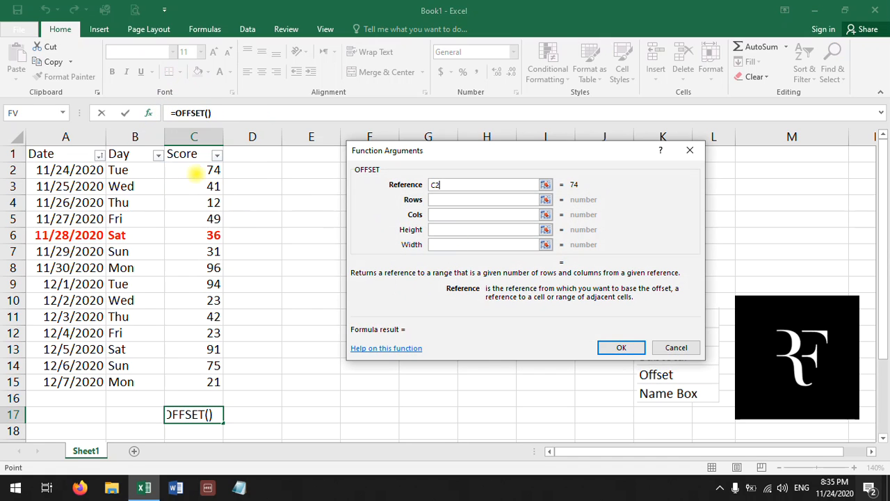
# Set the OFFSET Rows argument to count(C2:C15) and Cols to 0.
pyautogui.click(430, 199)
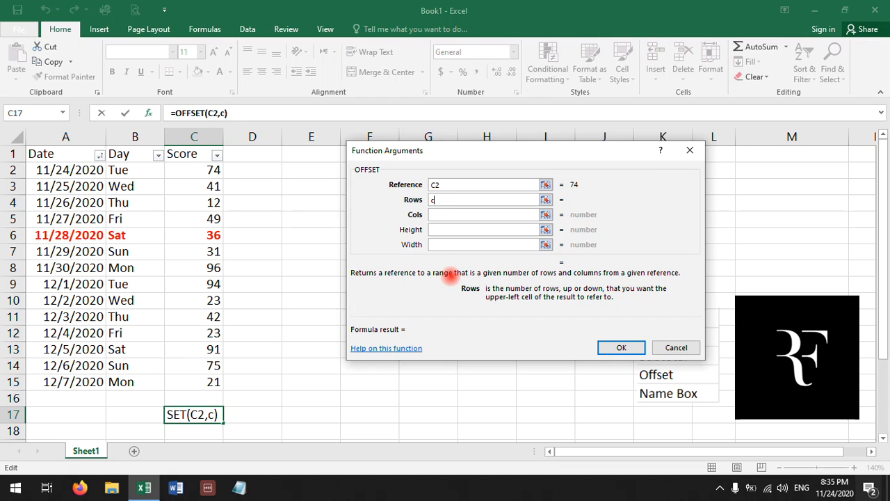
pyautogui.write('ount(')
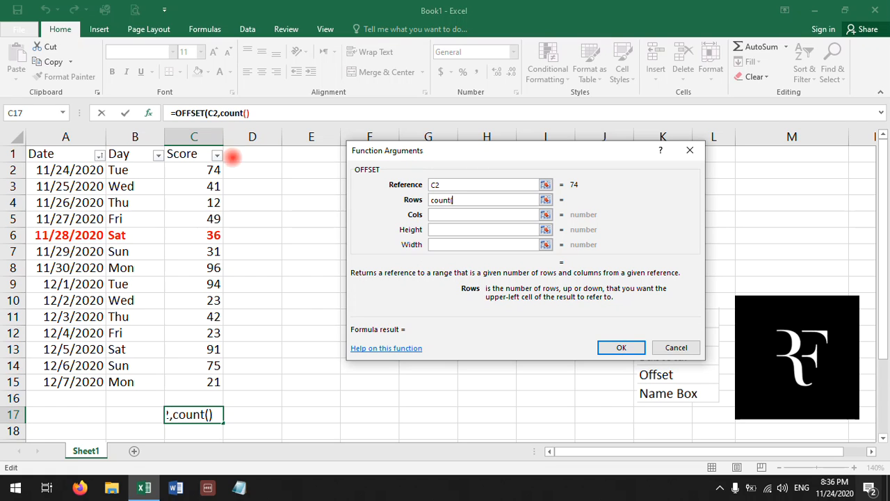
pyautogui.moveTo(201, 171); pyautogui.dragTo(199, 382)
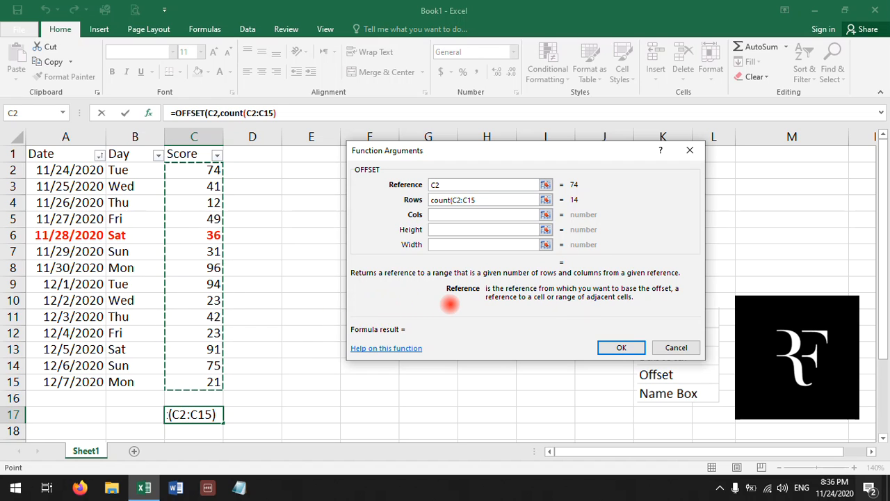
pyautogui.write(')')
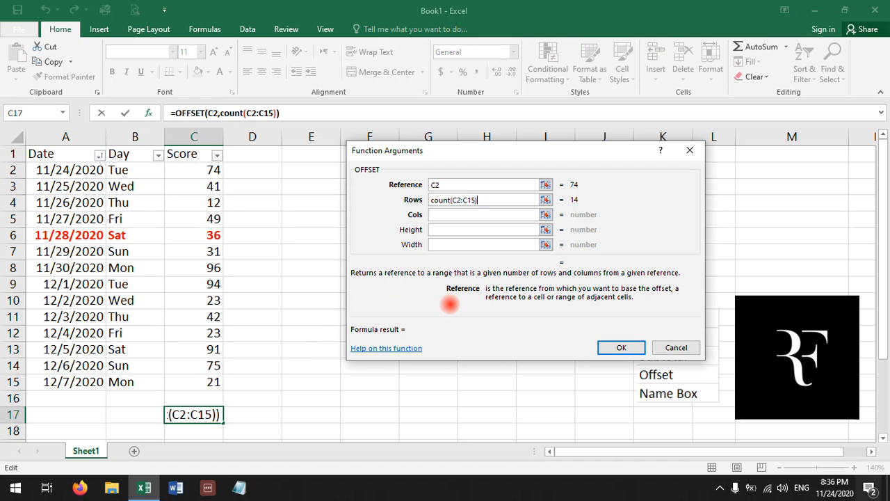
pyautogui.click(441, 215)
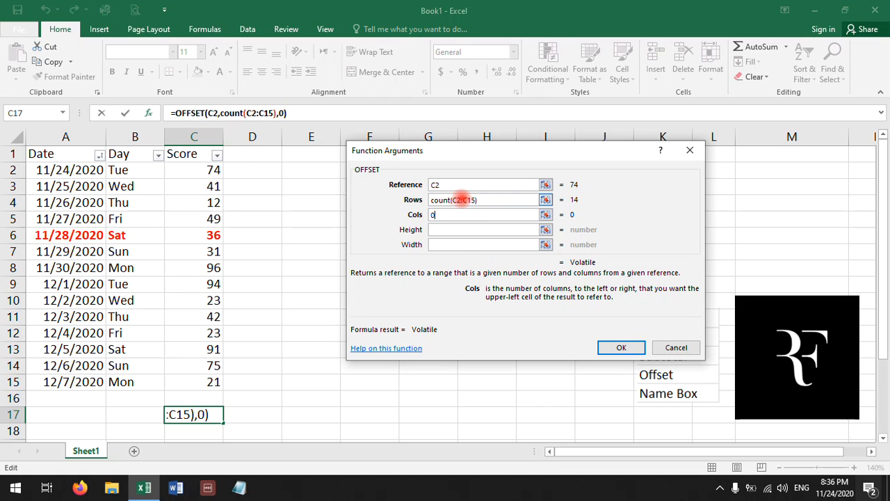
# Change the counted range in the Rows argument to C3:C15 and apply the OFFSET formula.
pyautogui.click(457, 200)
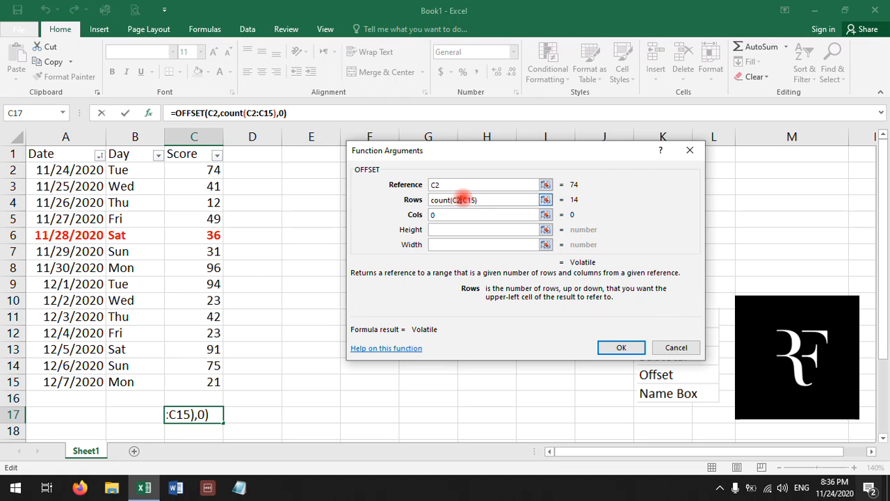
pyautogui.press('BackSpace')
pyautogui.write('3')
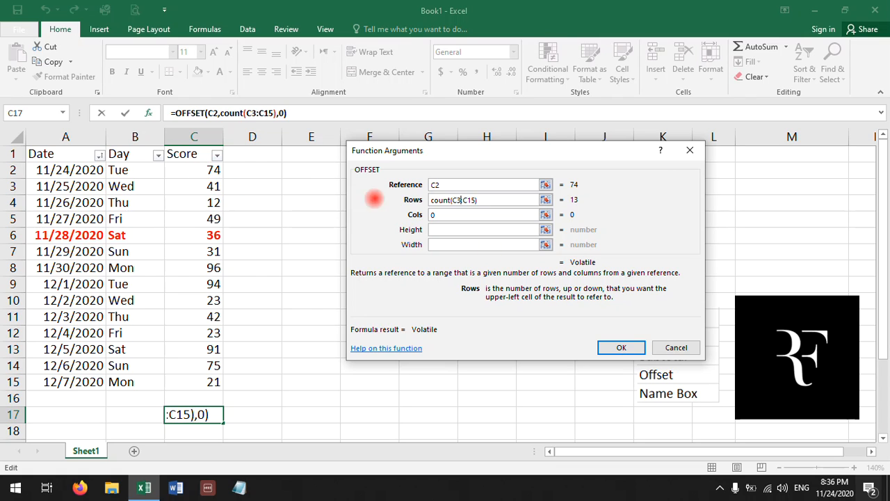
pyautogui.click(612, 346)
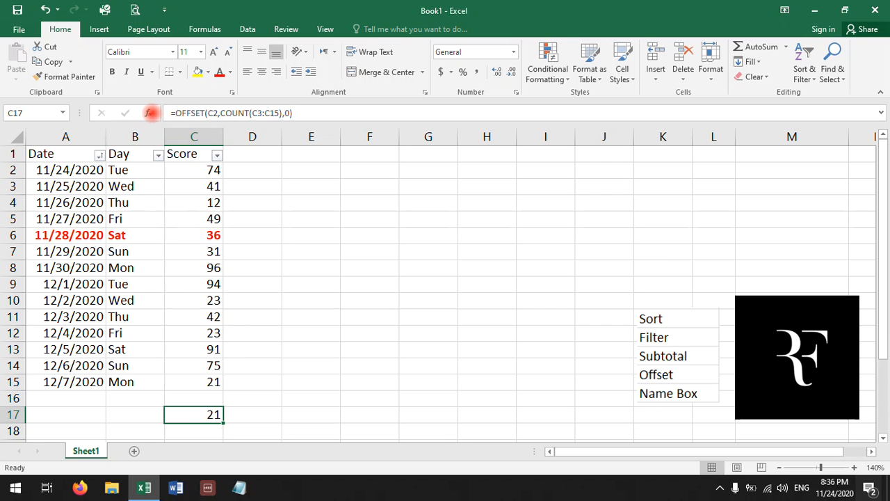
# Edit the Rows argument of the C17 formula to COUNT(C2:C15)-1 and apply it.
pyautogui.click(148, 113)
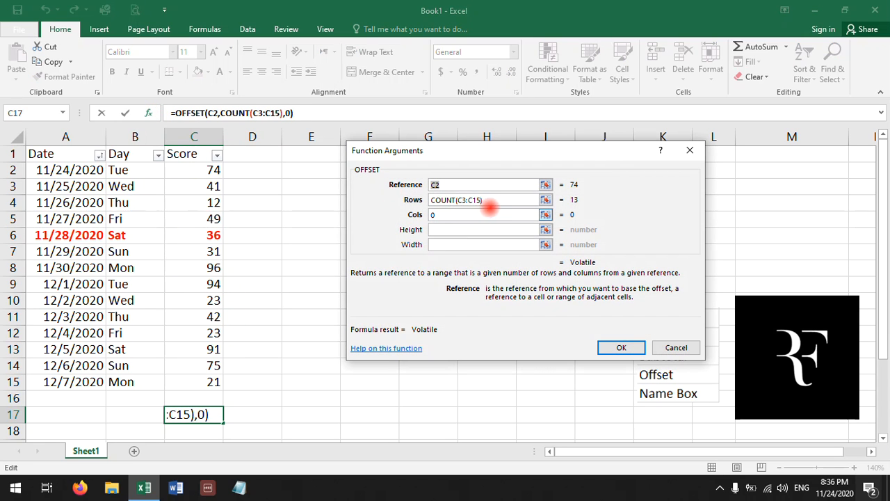
pyautogui.click(462, 199)
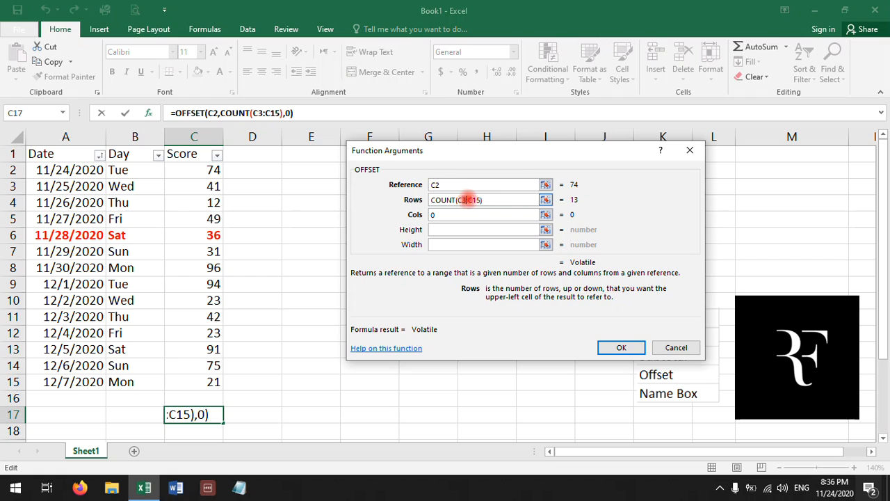
pyautogui.press('BackSpace')
pyautogui.write('2')
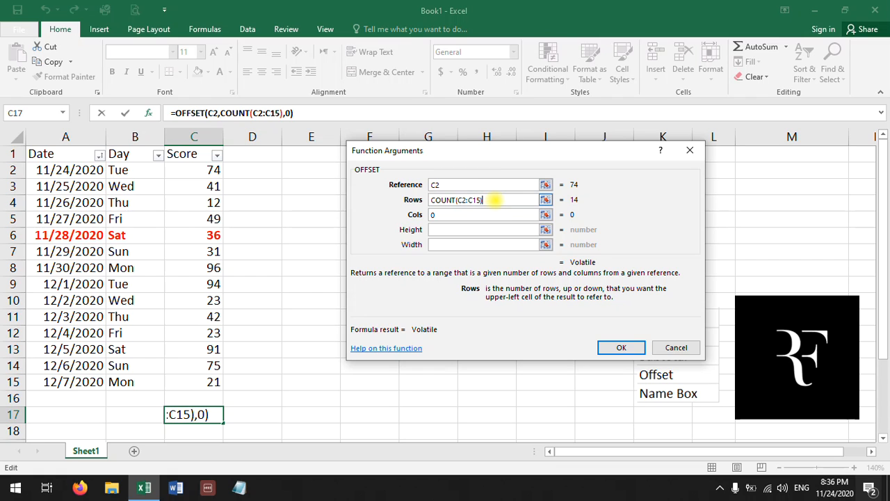
pyautogui.click(495, 199)
pyautogui.write('-1')
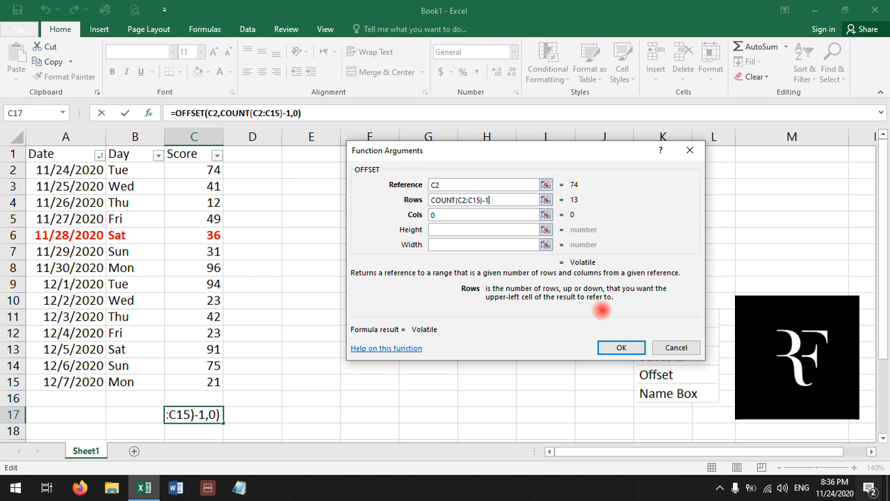
pyautogui.click(620, 347)
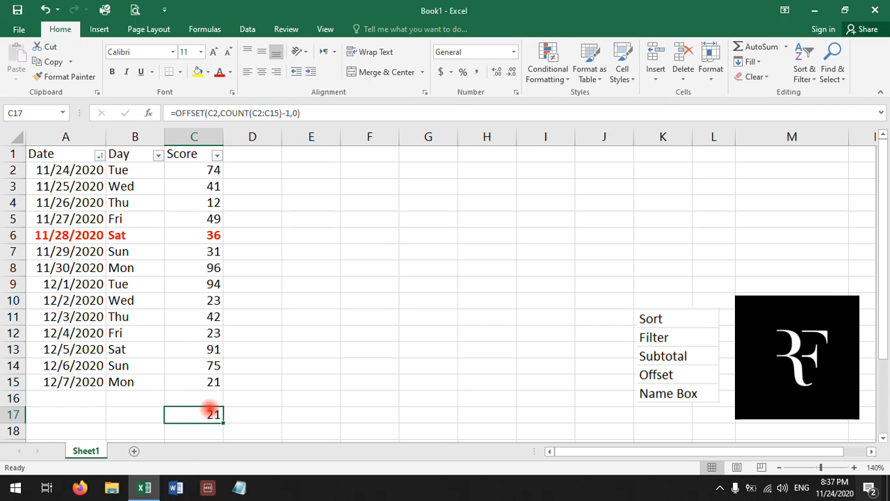
# Move the OFFSET formula from C17 to E14 and extend its COUNT range to C2:C150.
pyautogui.moveTo(211, 407); pyautogui.dragTo(313, 362)
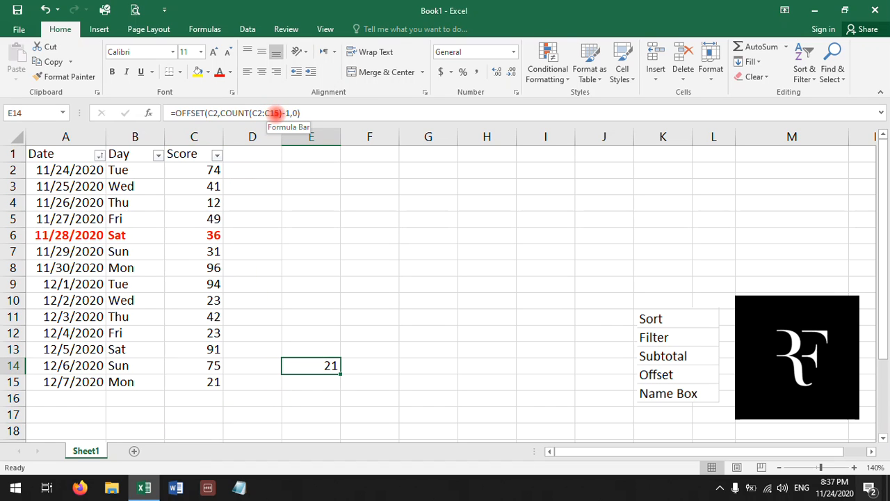
pyautogui.click(276, 112)
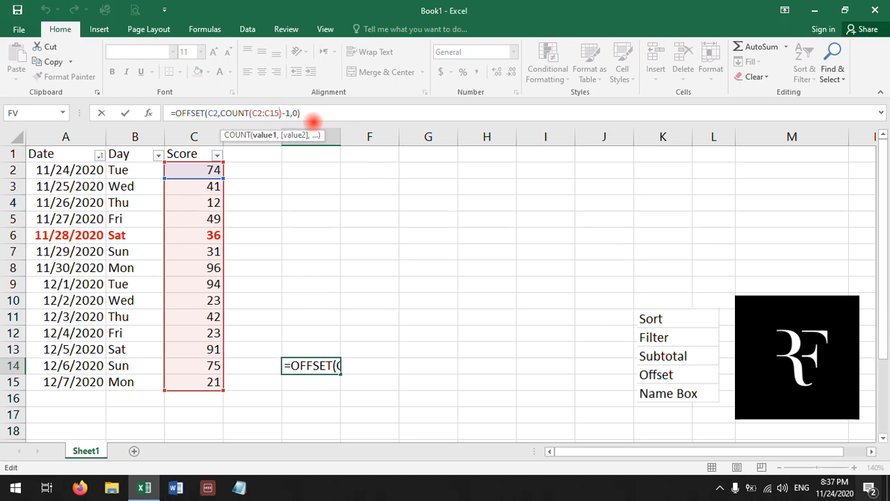
pyautogui.press('Return')
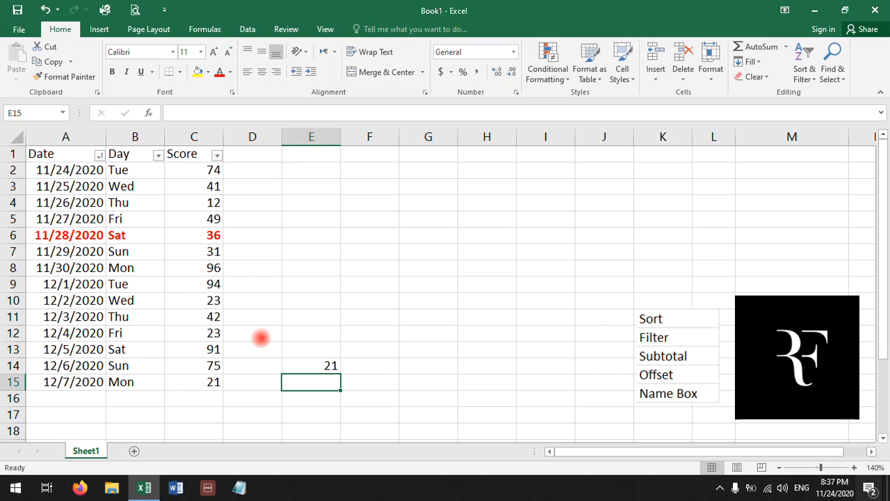
pyautogui.click(317, 365)
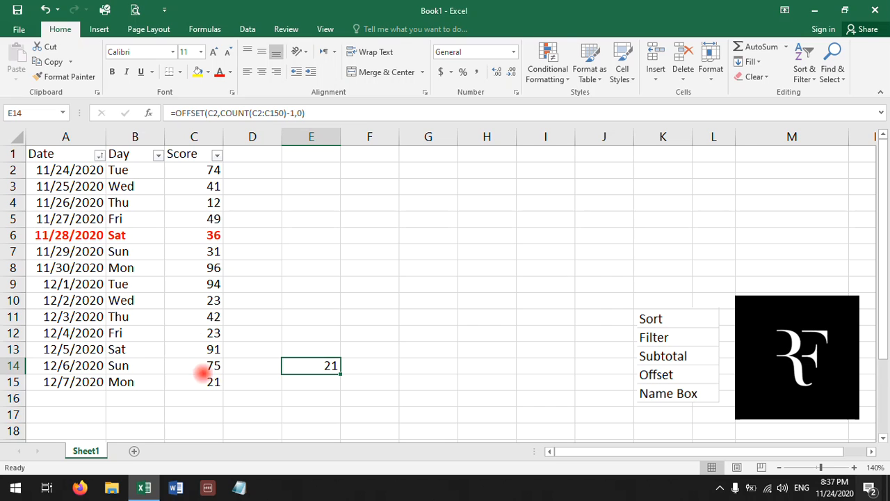
# Clear the scores in C7:C15 in stages from the end of the column and check the OFFSET formula in E14.
pyautogui.moveTo(211, 382); pyautogui.dragTo(193, 340)
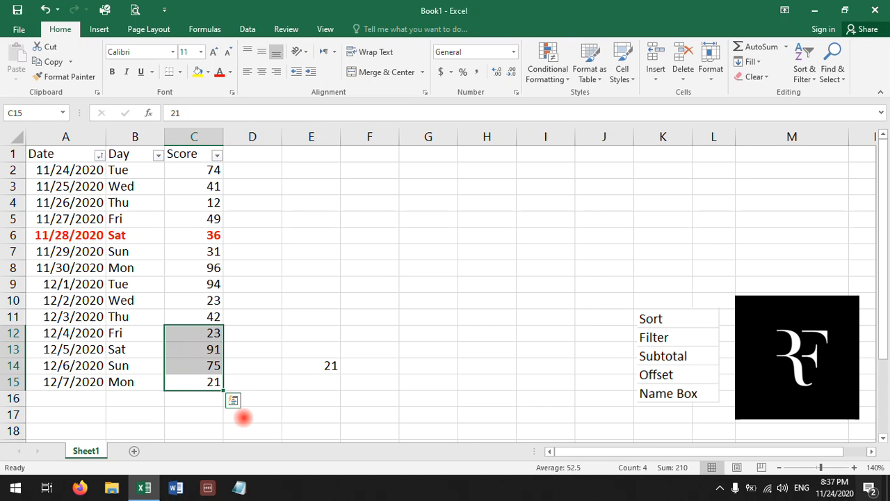
pyautogui.press('Delete')
pyautogui.click(208, 316)
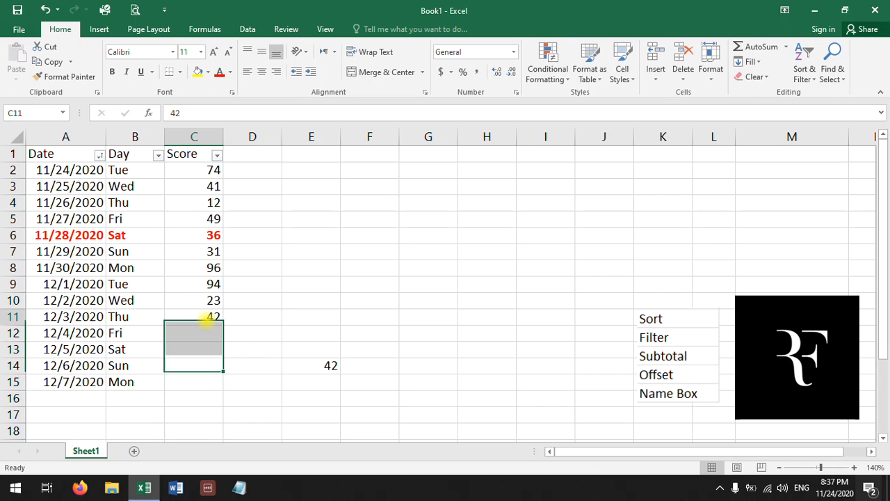
pyautogui.moveTo(211, 317); pyautogui.dragTo(193, 264)
pyautogui.press('Delete')
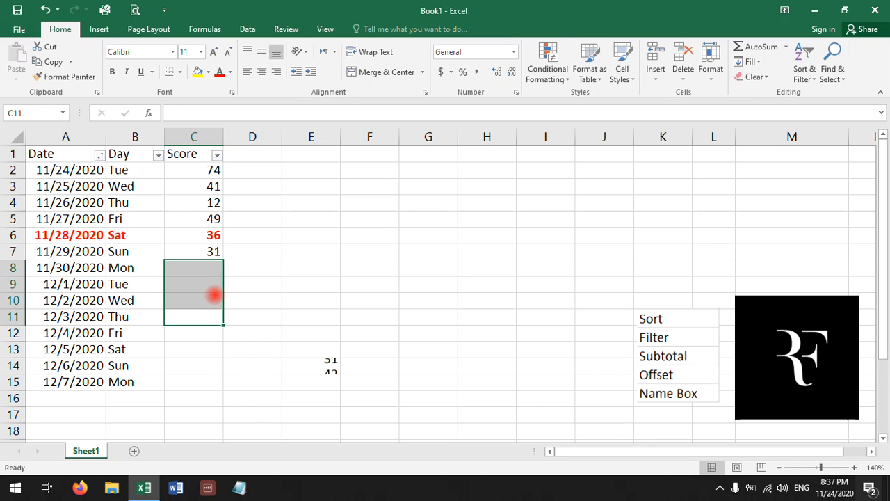
pyautogui.click(203, 251)
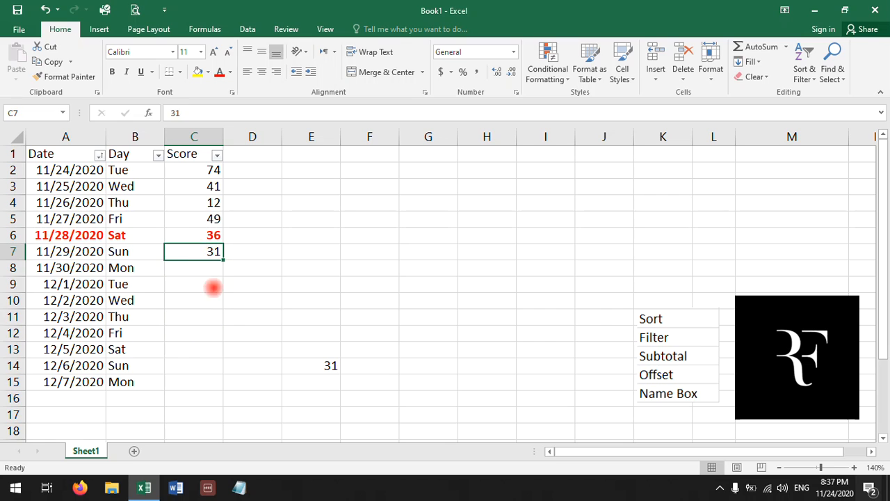
pyautogui.press('Delete')
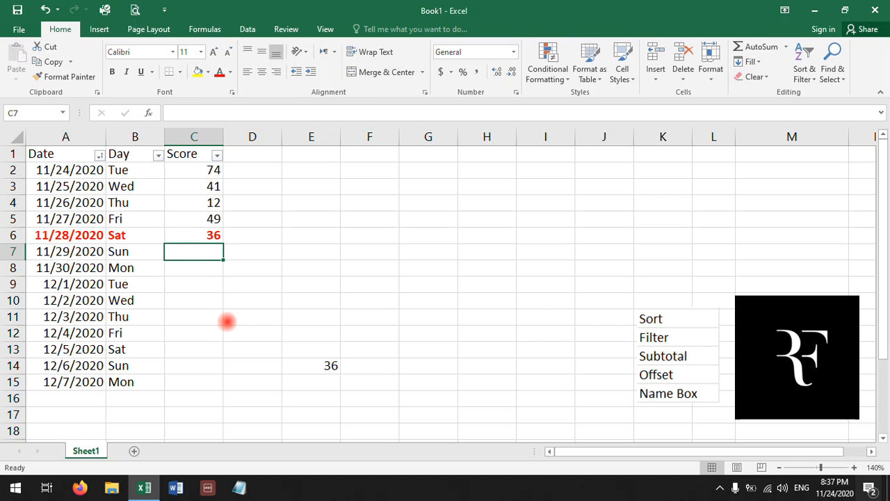
pyautogui.click(331, 363)
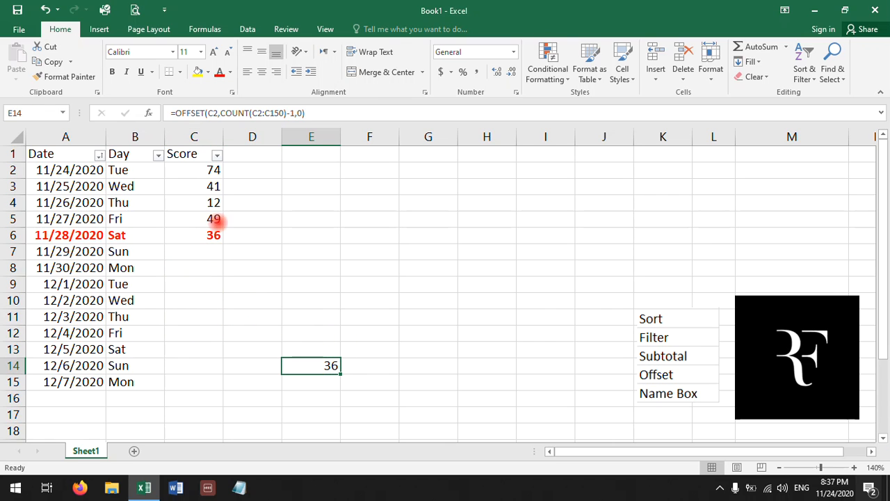